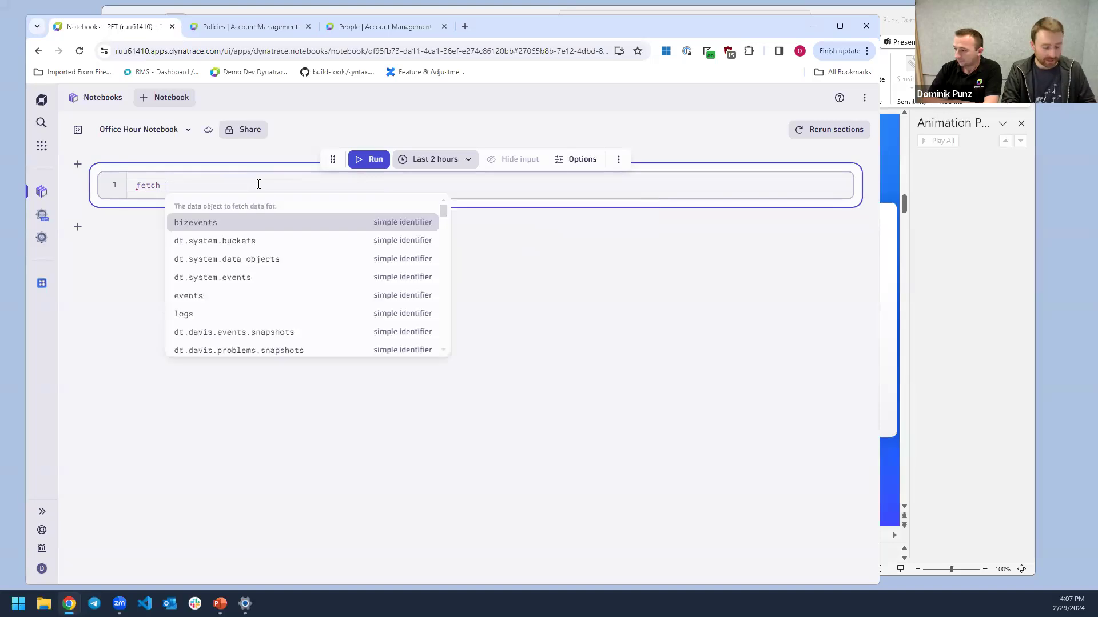
# Complete the Grail query as "fetch dt.system.data_objects" and run it
pyautogui.write('t')
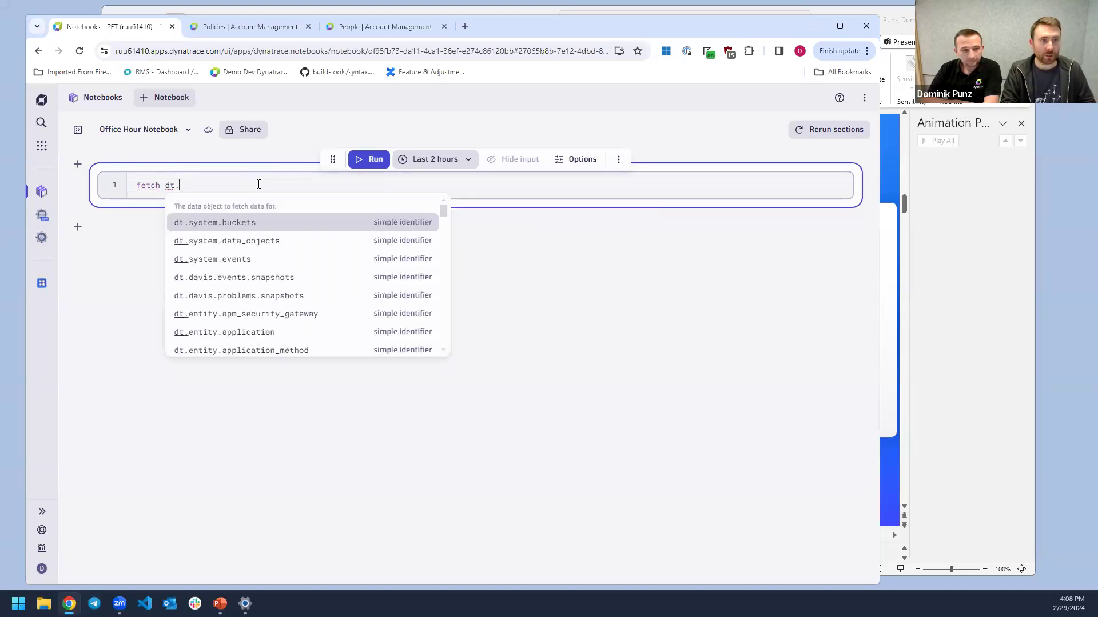
pyautogui.write('.syste')
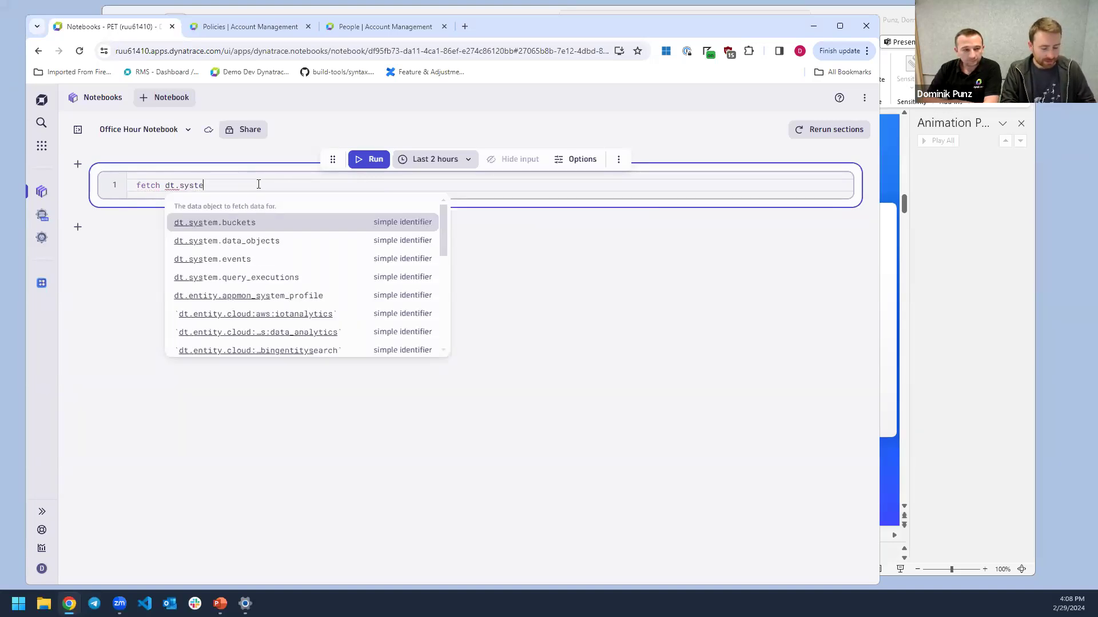
pyautogui.write('m.dat')
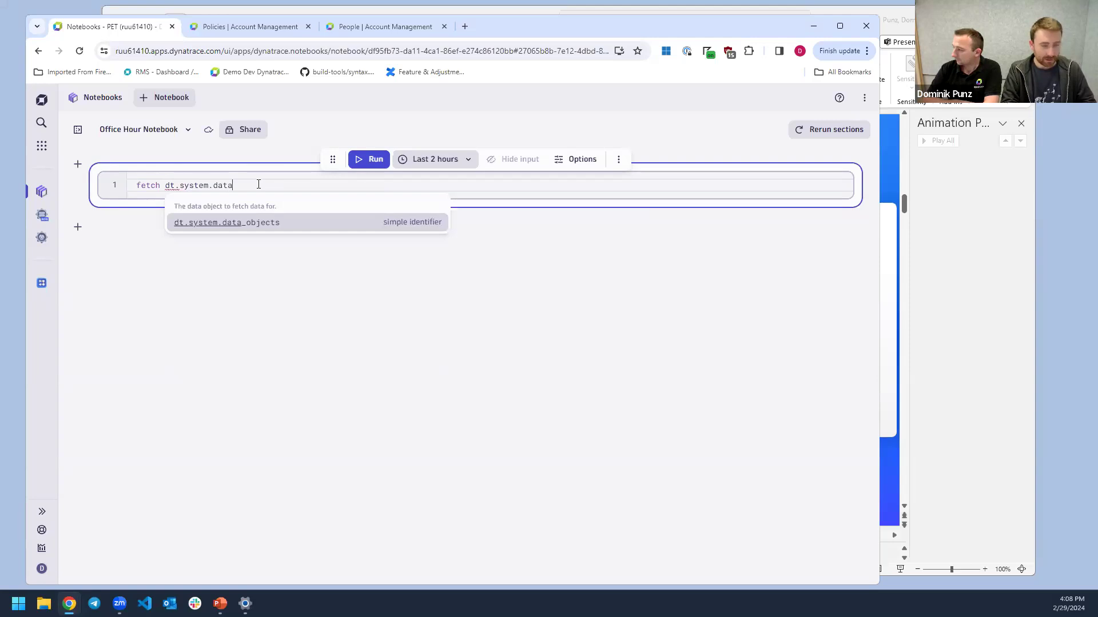
pyautogui.write('a')
pyautogui.press('Tab')
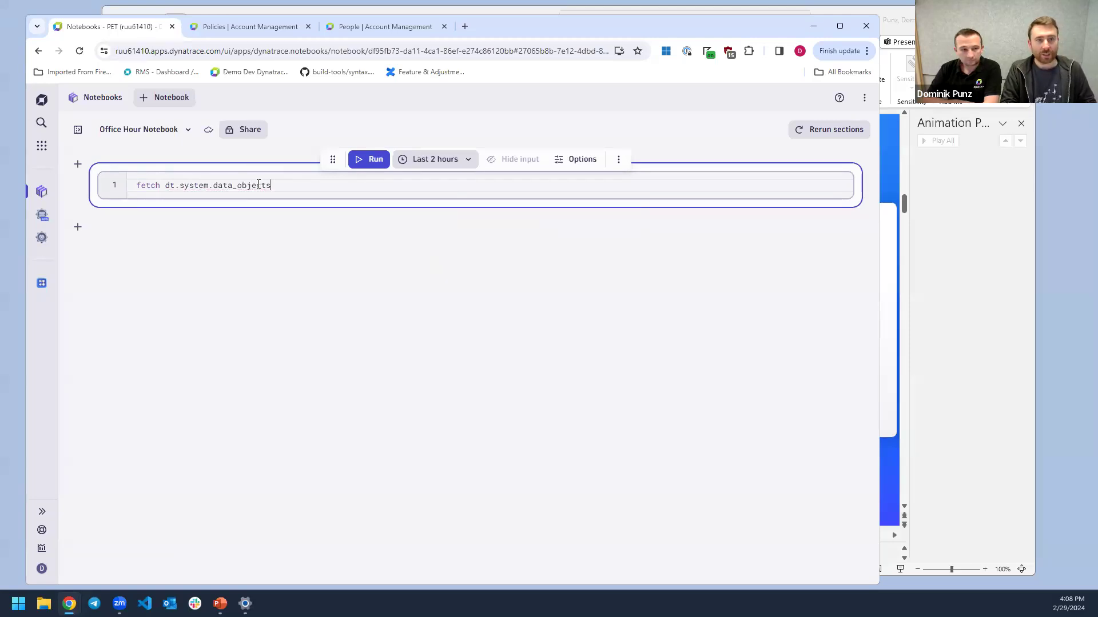
pyautogui.hotkey('shift', 'Return')
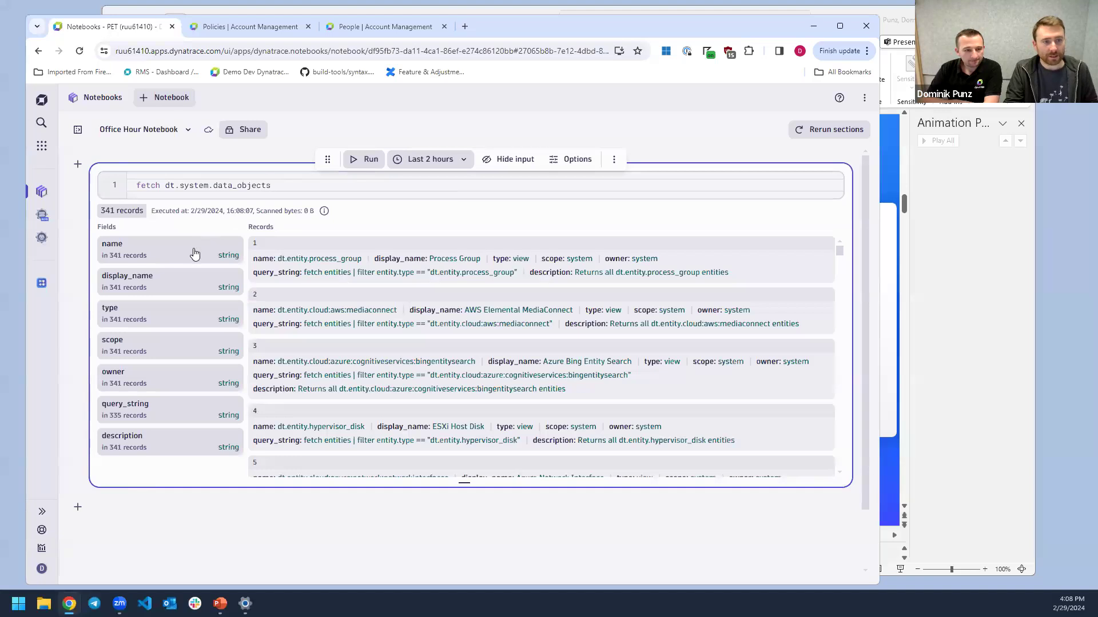
# Filter the data objects query to records whose type is "table" and visualize the results as a table
pyautogui.click(156, 317)
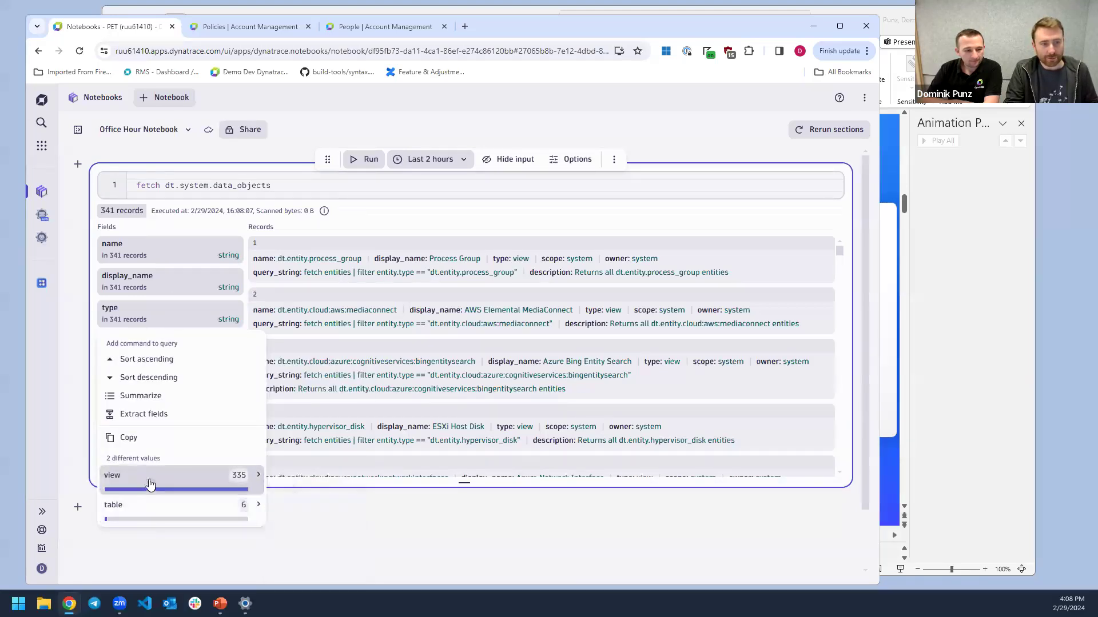
pyautogui.moveTo(148, 507)
pyautogui.moveTo(163, 483)
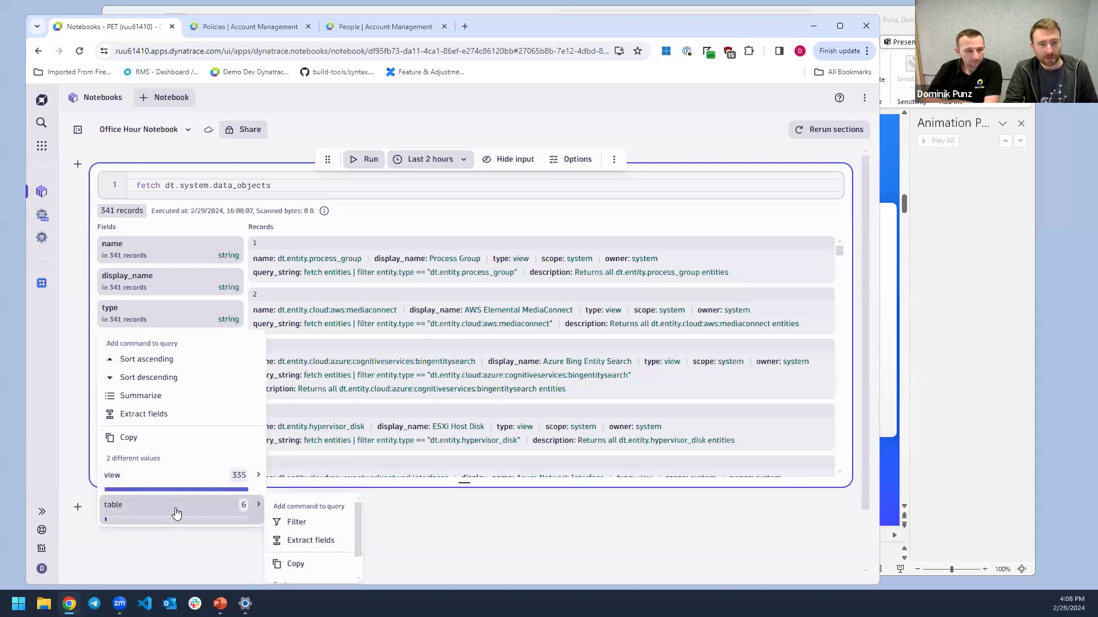
pyautogui.click(301, 527)
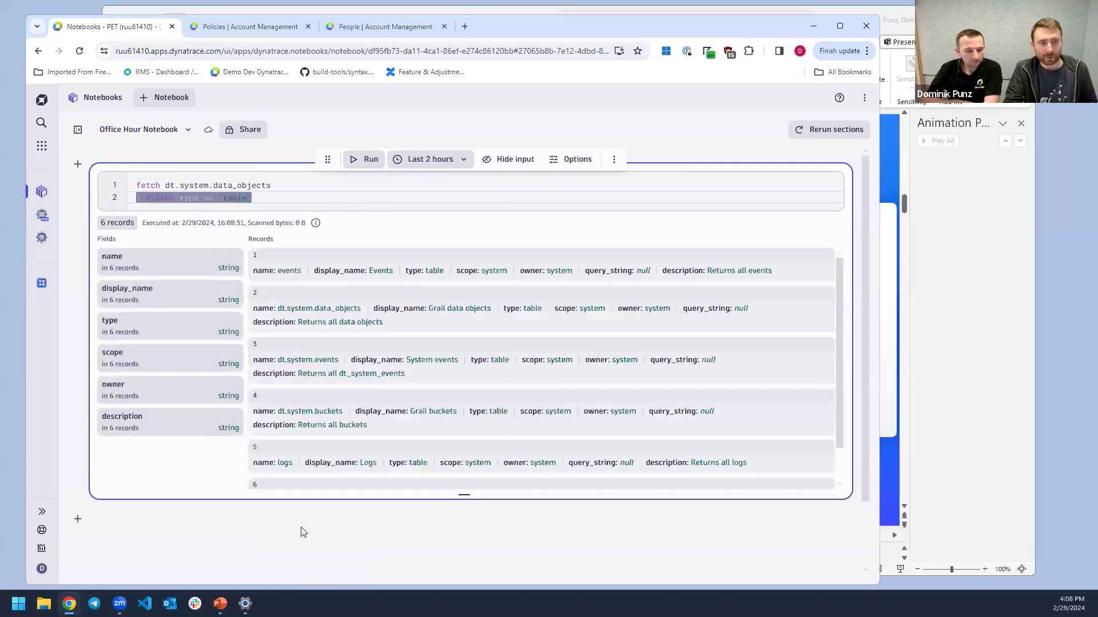
pyautogui.click(581, 165)
pyautogui.click(730, 204)
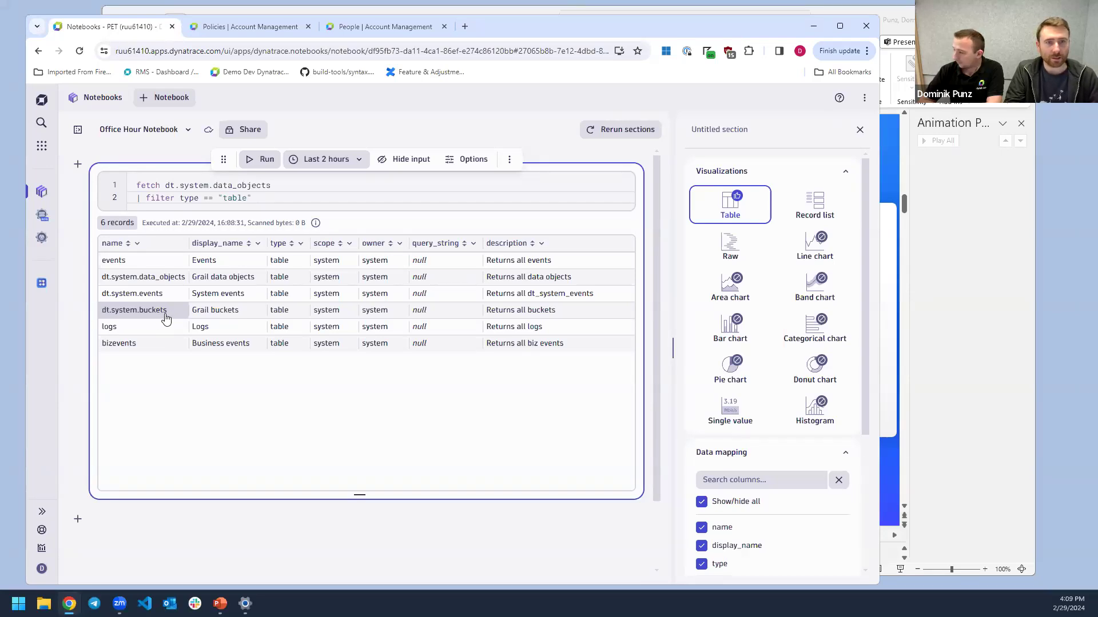
# Add a Grail query section above the data objects query with "fetch dt.system.buckets" and run it
pyautogui.click(73, 166)
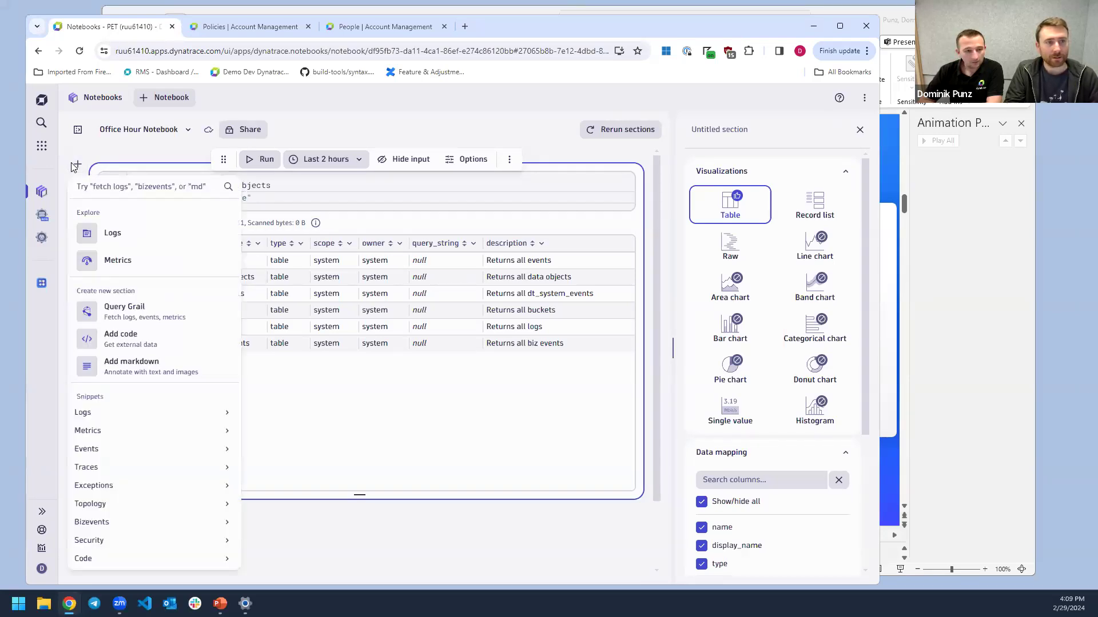
pyautogui.click(124, 313)
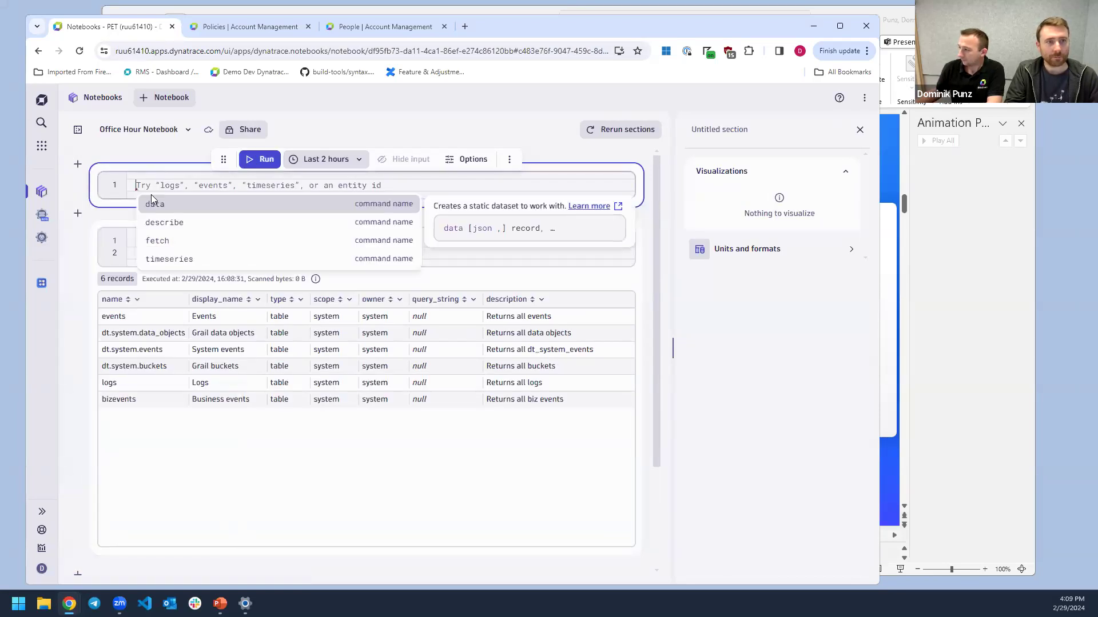
pyautogui.click(157, 241)
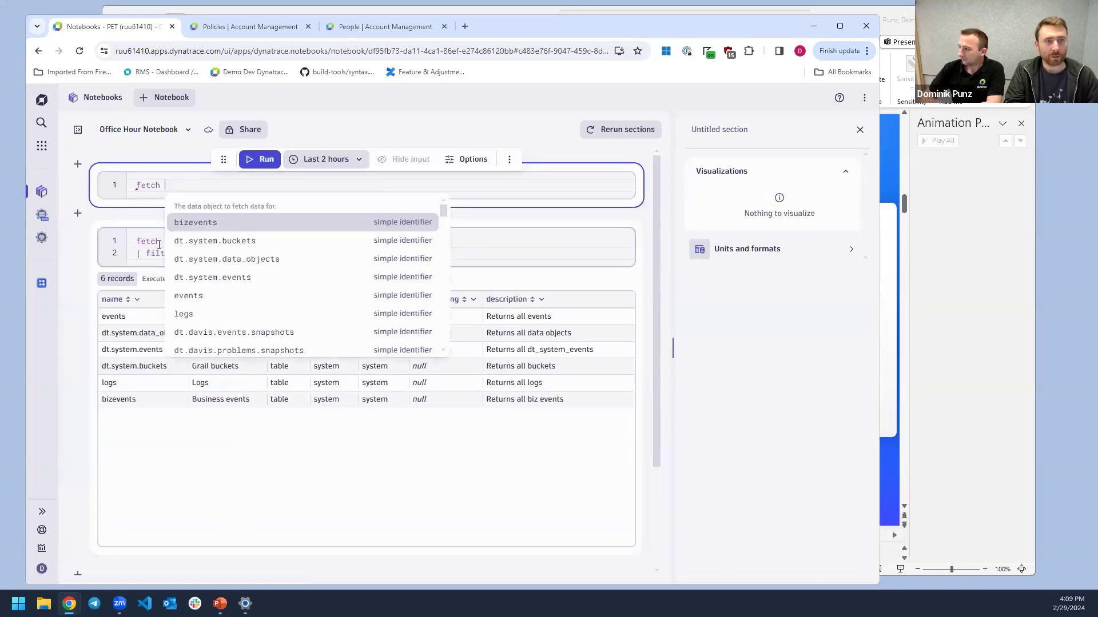
pyautogui.click(256, 244)
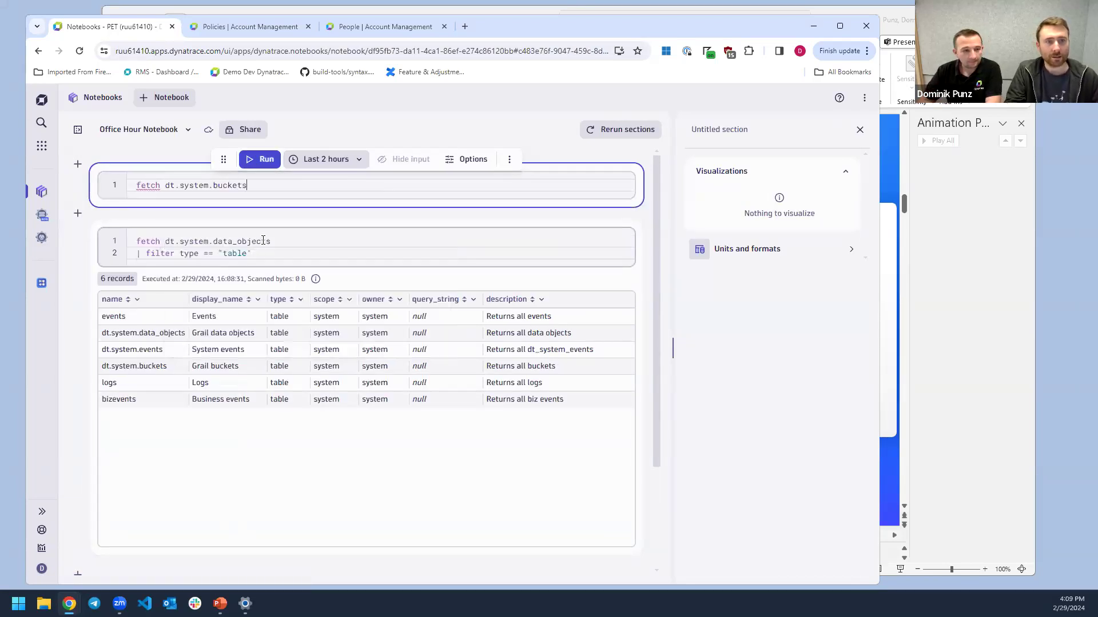
pyautogui.click(258, 159)
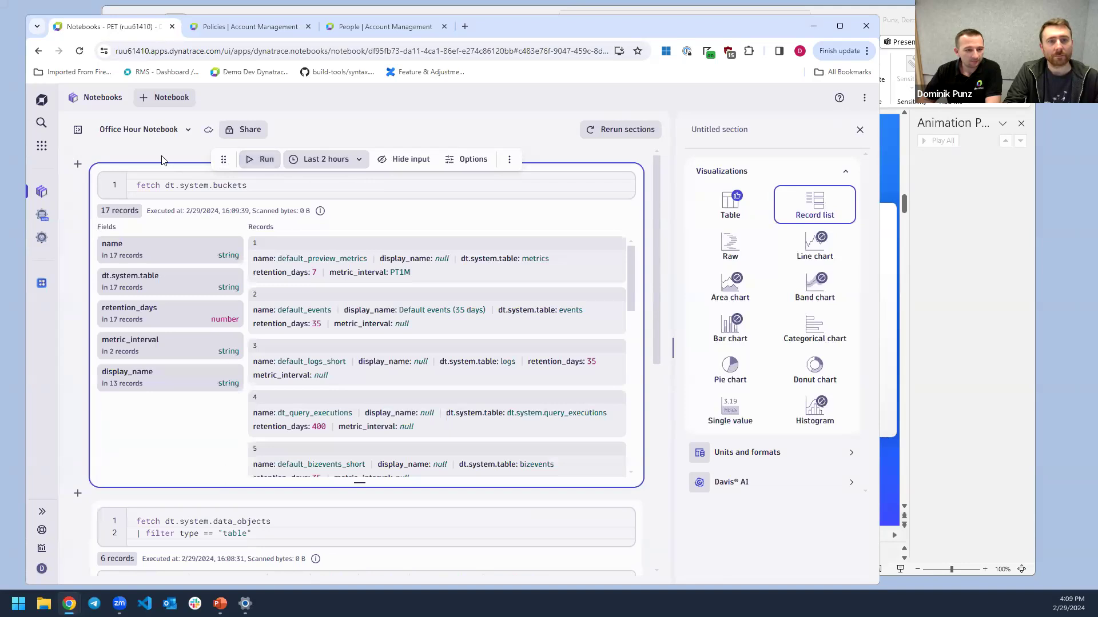
# Open the options of the buckets query section and change its visualization to Table
pyautogui.click(467, 161)
pyautogui.click(467, 160)
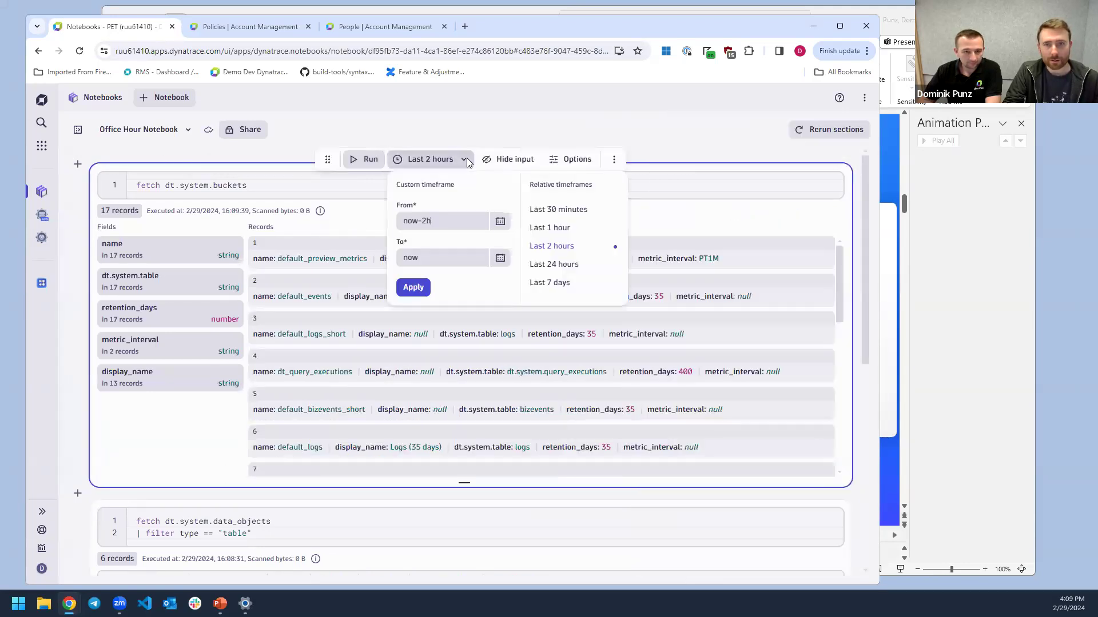
pyautogui.click(554, 164)
pyautogui.click(565, 162)
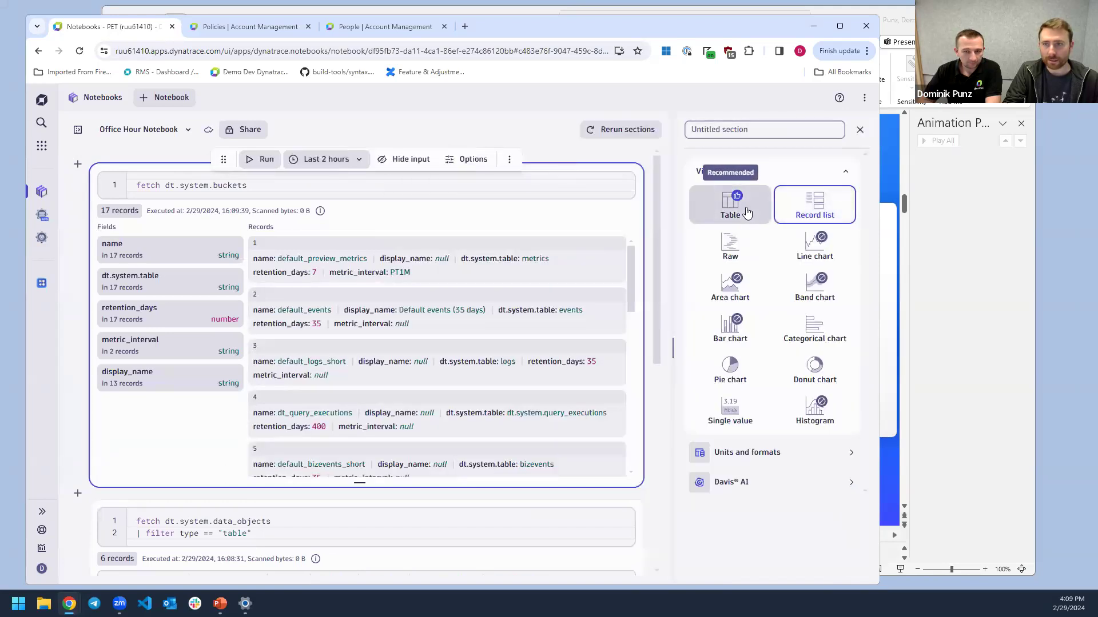
pyautogui.click(730, 205)
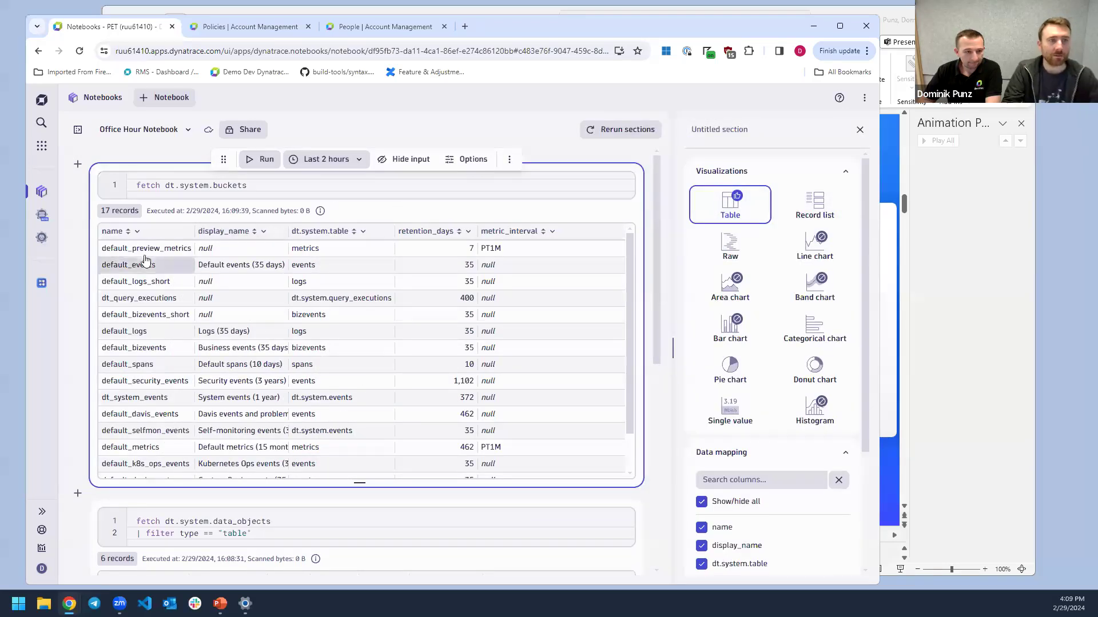
# Sort the buckets table by name in ascending order and look through the listed buckets
pyautogui.click(124, 232)
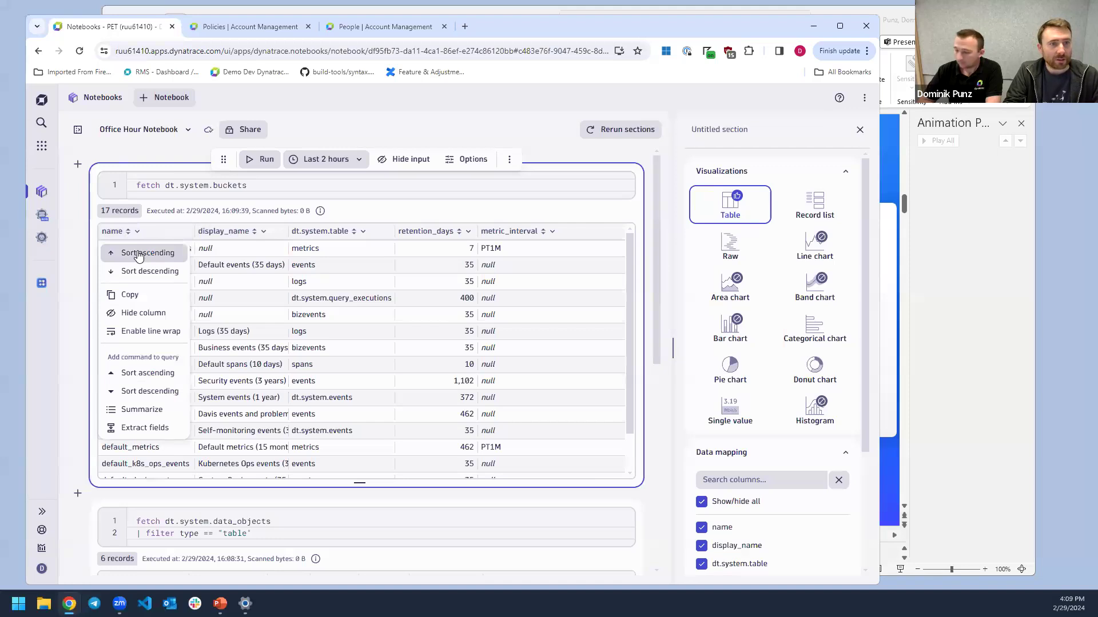
pyautogui.click(138, 255)
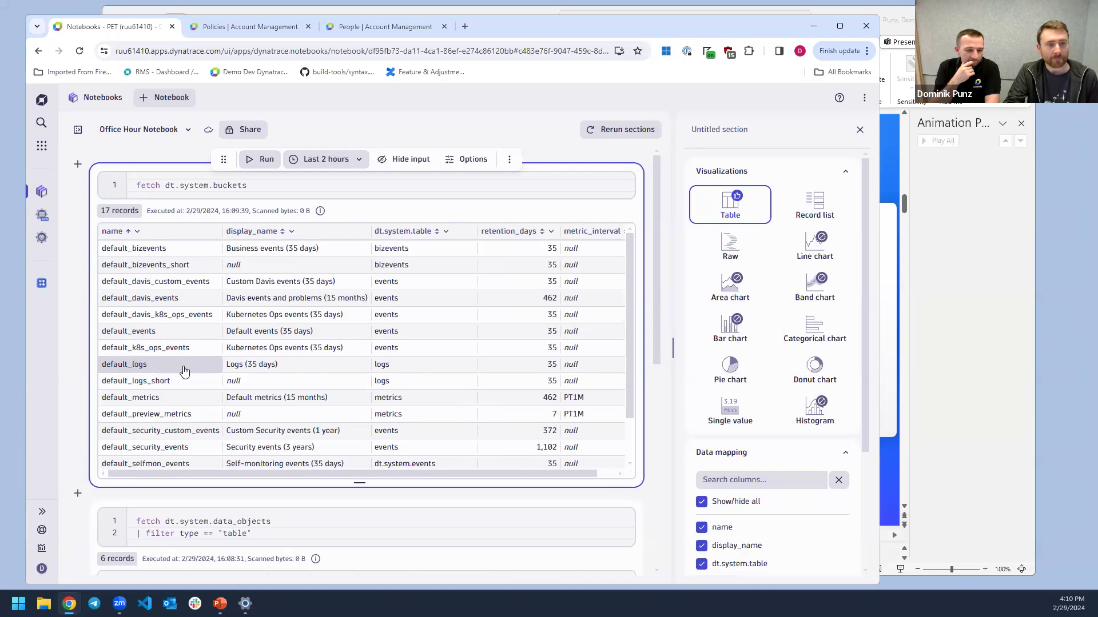
pyautogui.scroll(-5, 184, 370)
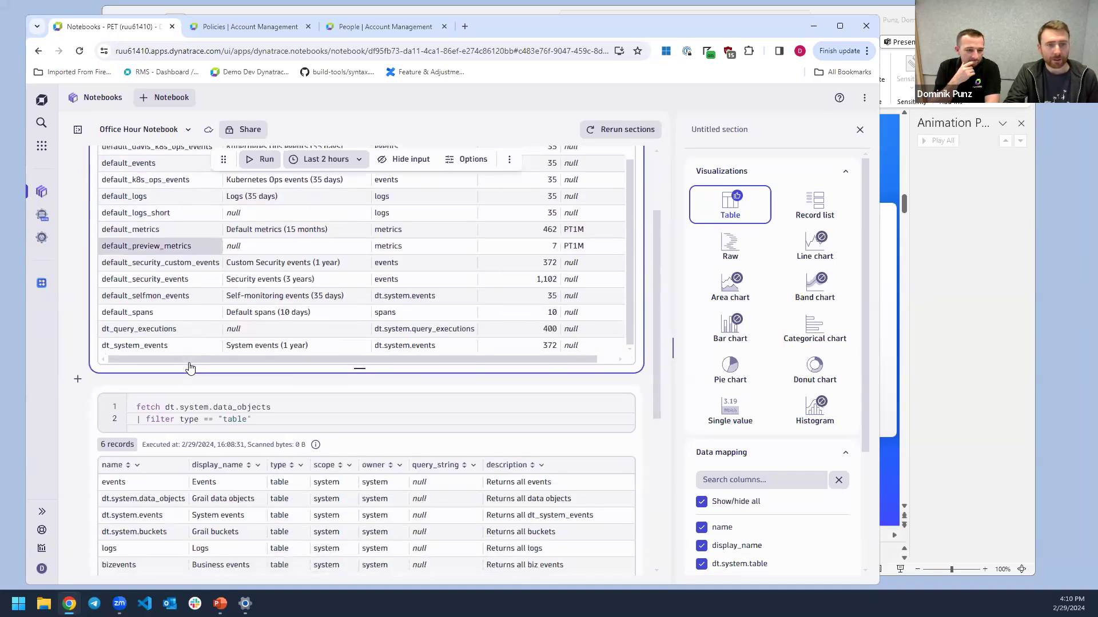
pyautogui.scroll(2, 188, 380)
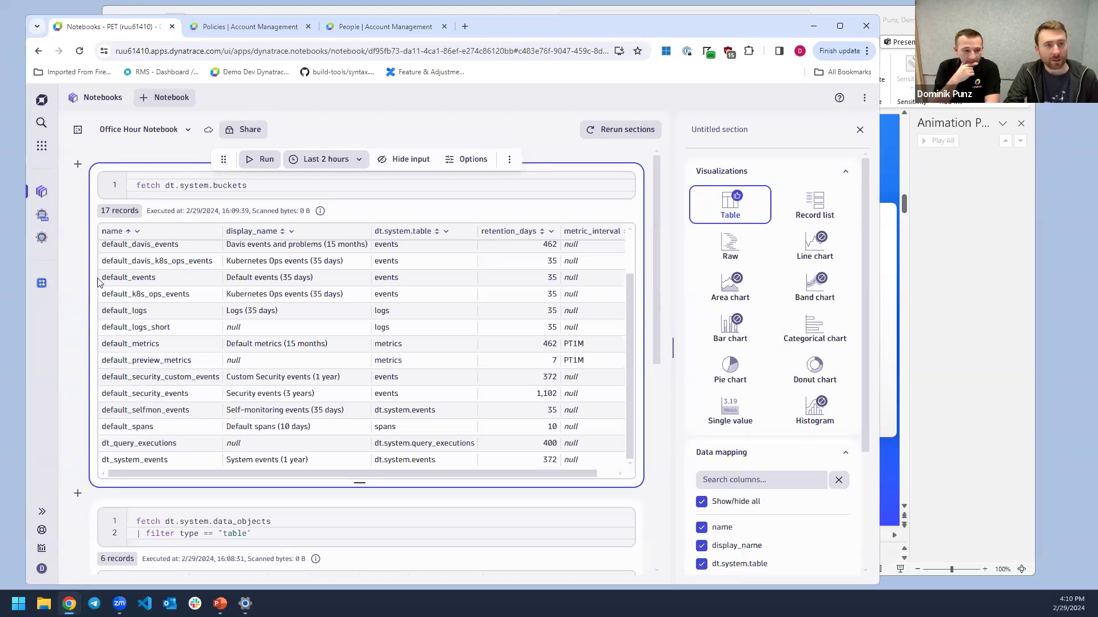
pyautogui.scroll(2, 137, 366)
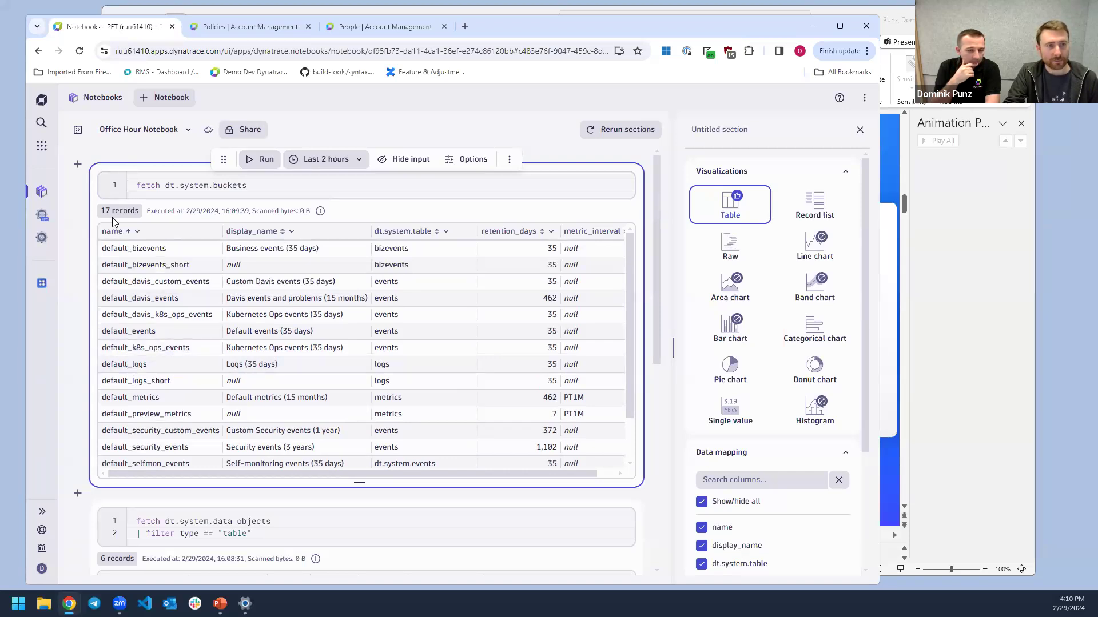
# Add a Grail query section at the start of the notebook, run "fetch logs" and show the results as a record list
pyautogui.click(76, 165)
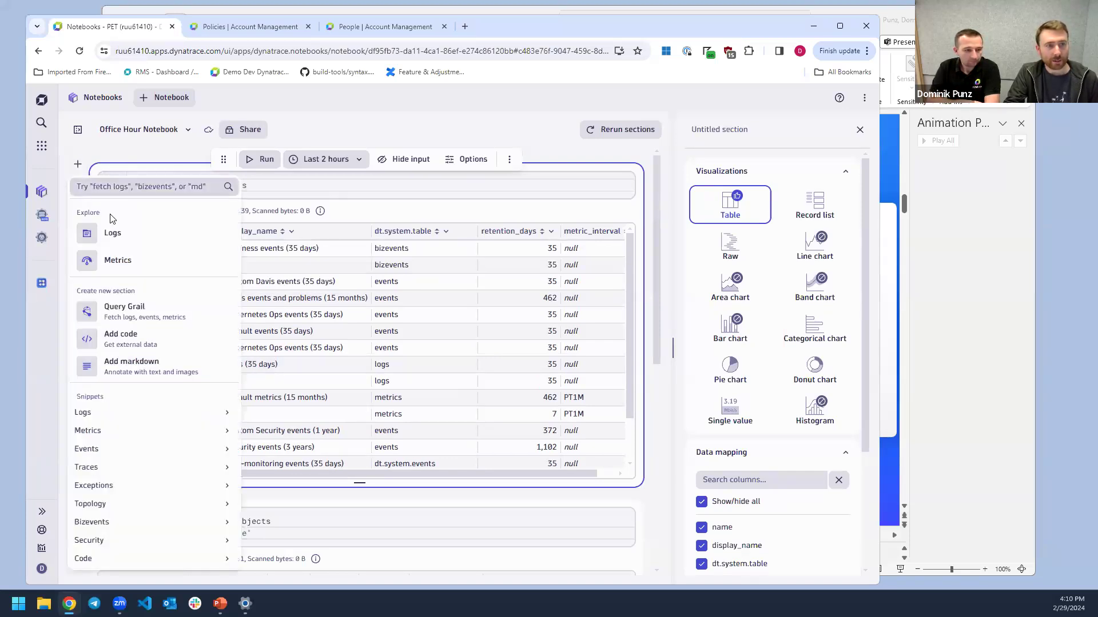
pyautogui.click(132, 309)
pyautogui.write('fe')
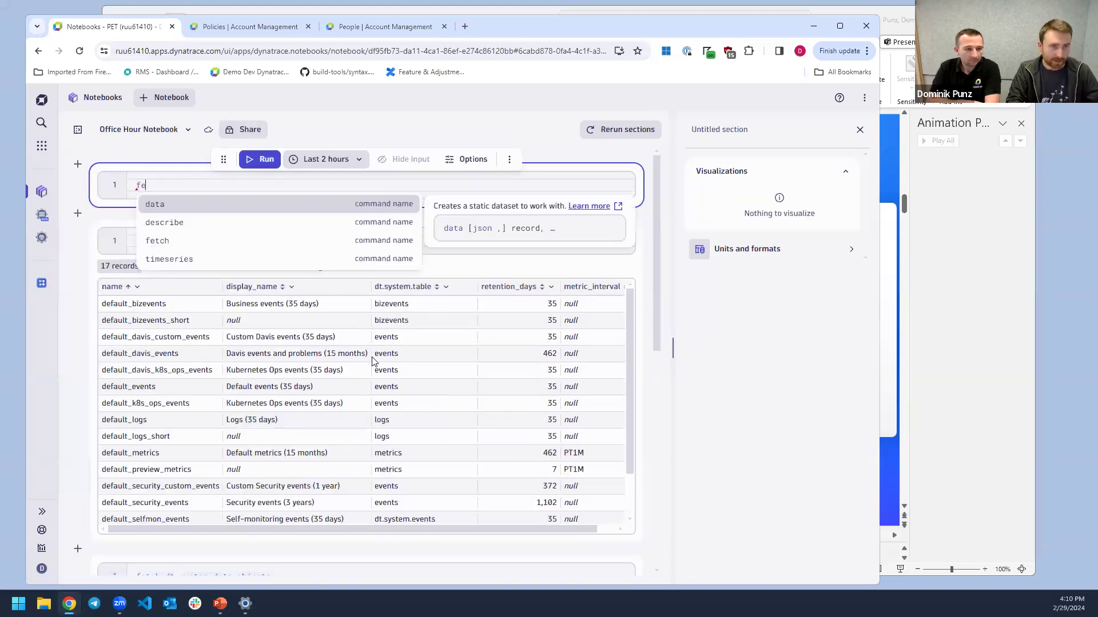
pyautogui.write('tch logs')
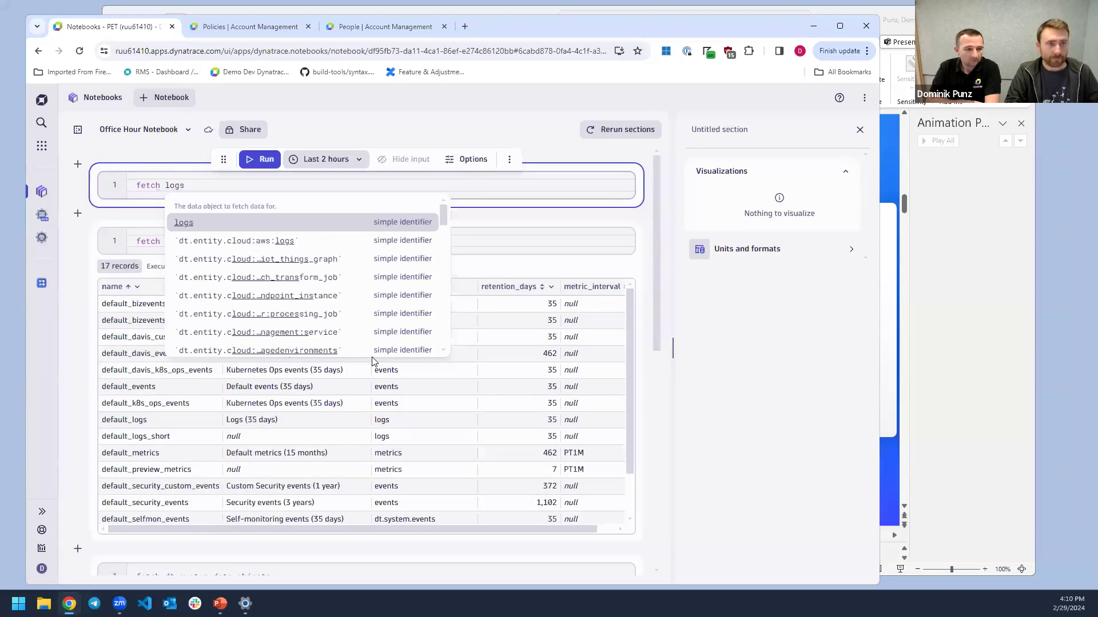
pyautogui.hotkey('shift', 'Return')
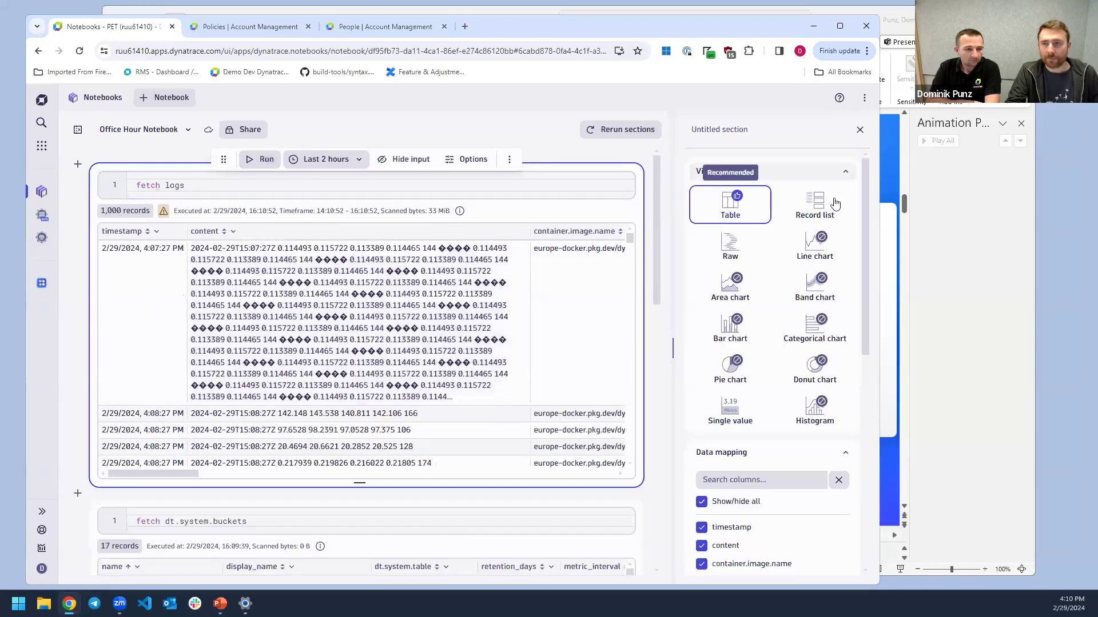
pyautogui.click(825, 203)
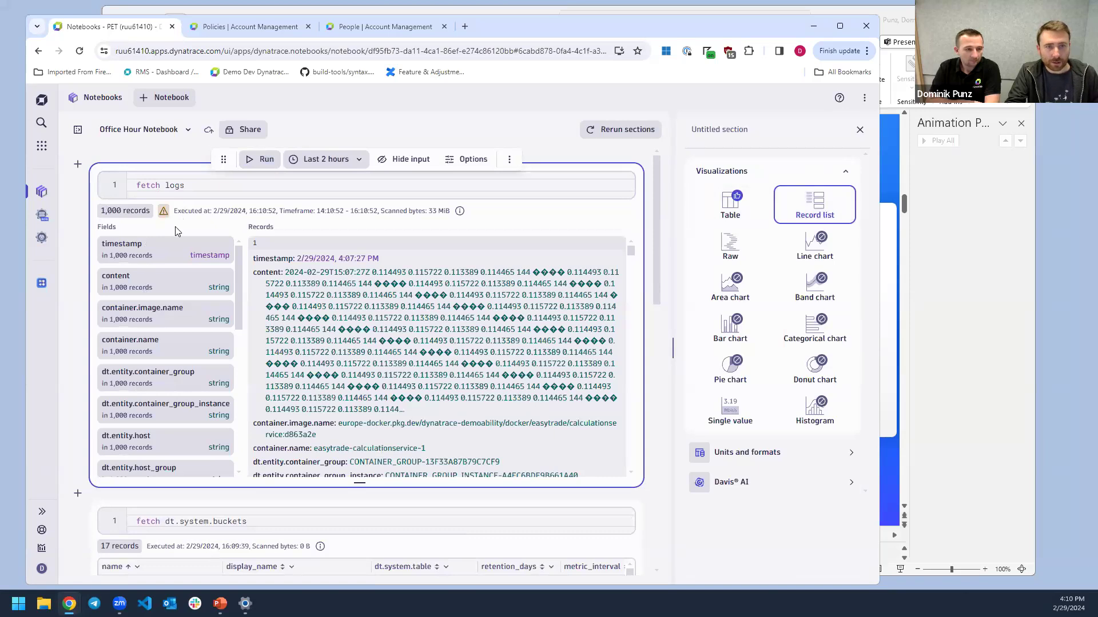
# Add "| fields dt.system.bucket" to the logs query, run it and open the value summary of the dt.system.bucket field
pyautogui.click(196, 184)
pyautogui.press('Return')
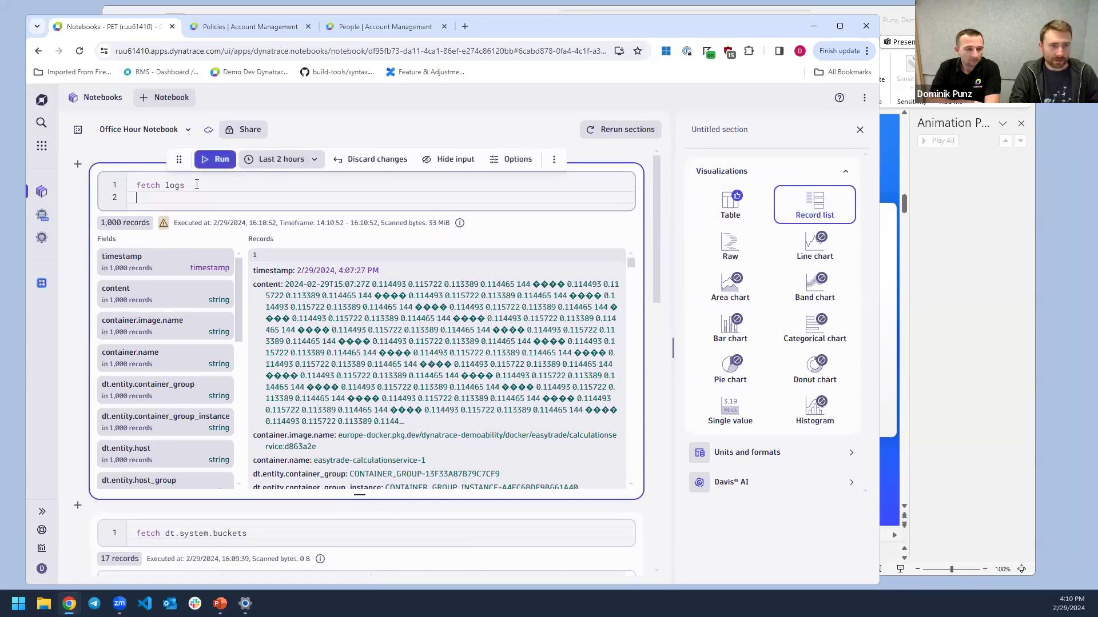
pyautogui.write('|')
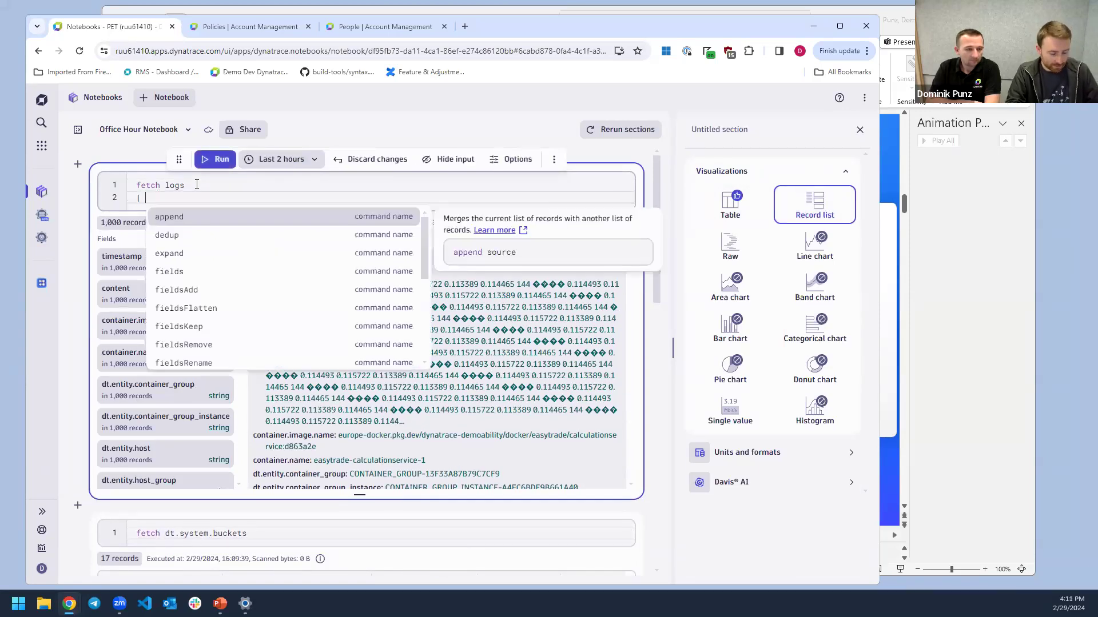
pyautogui.write(' fieldsAdd')
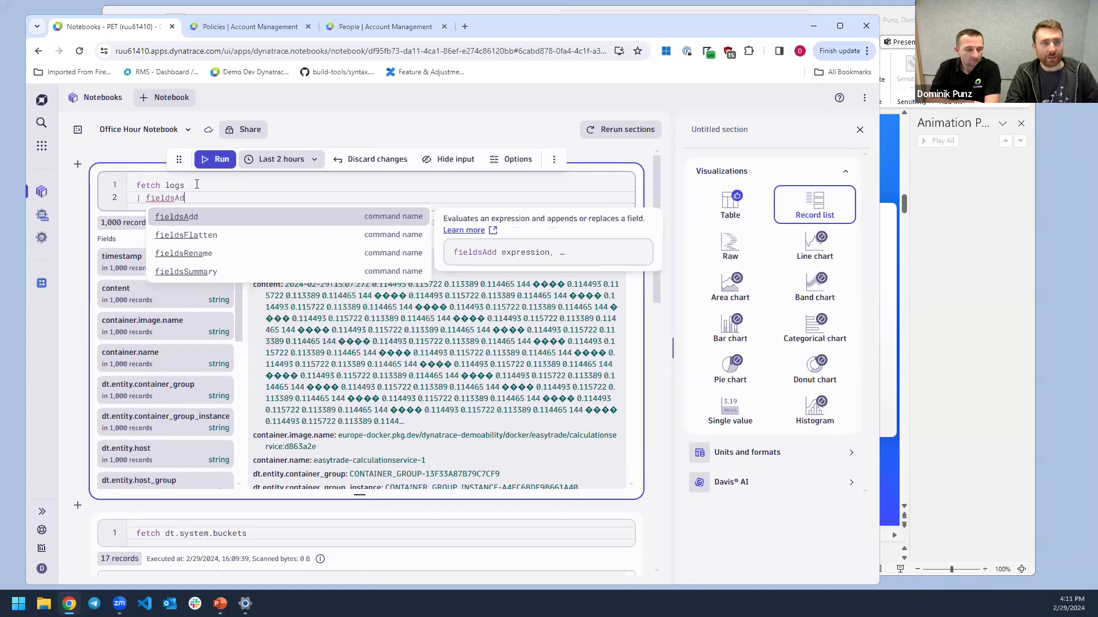
pyautogui.press('BackSpace')
pyautogui.press('BackSpace')
pyautogui.press('BackSpace')
pyautogui.press('BackSpace')
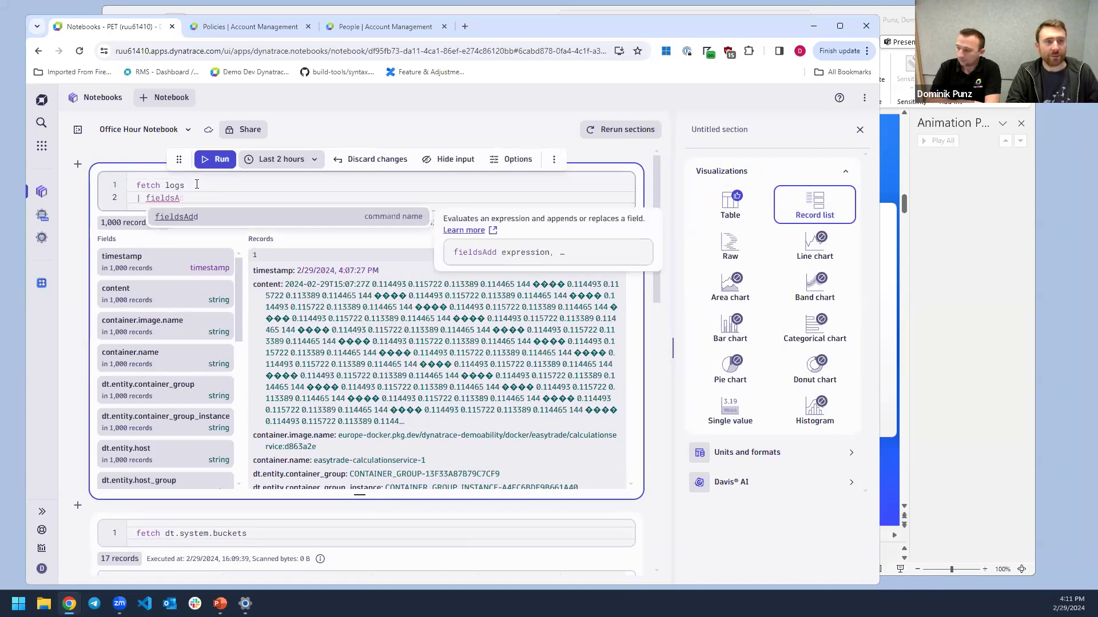
pyautogui.write('dt.system.')
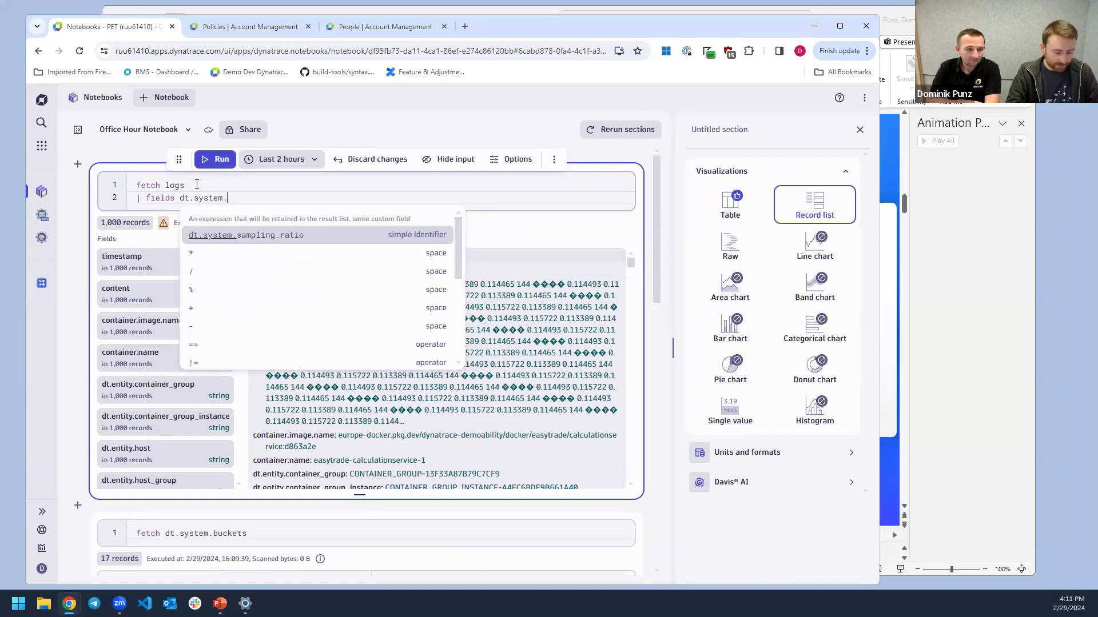
pyautogui.write('bucket')
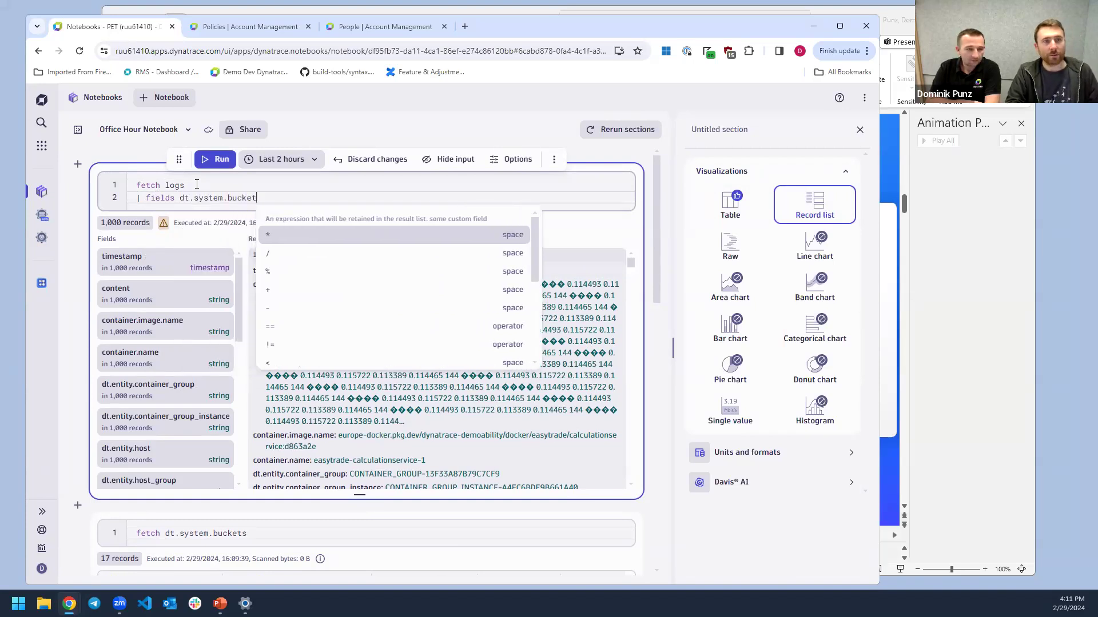
pyautogui.hotkey('ctrl', 'Return')
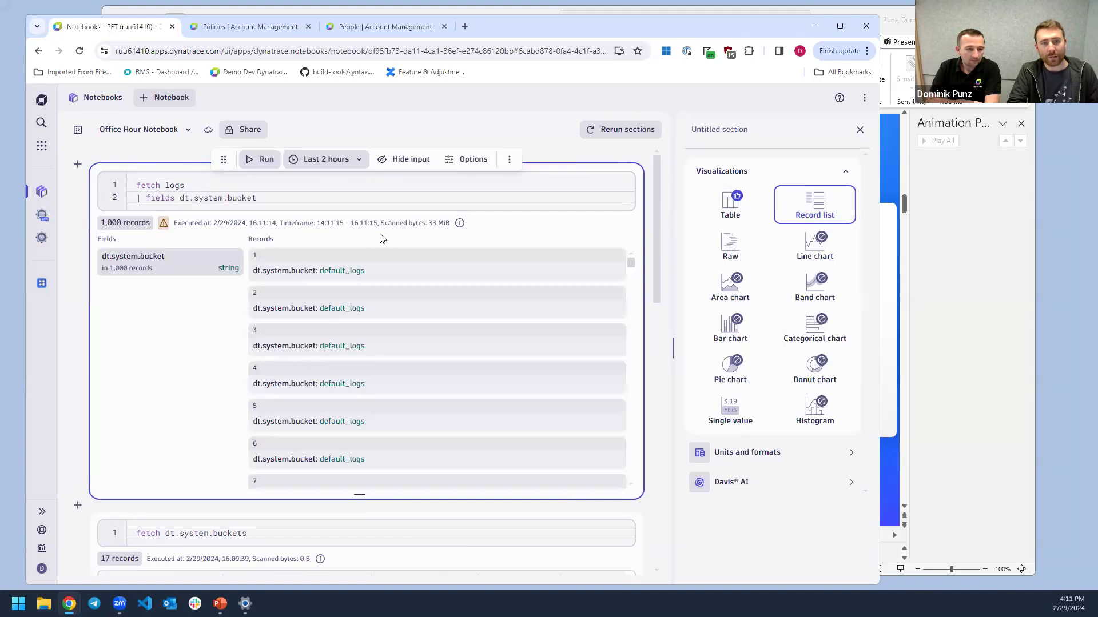
pyautogui.click(190, 277)
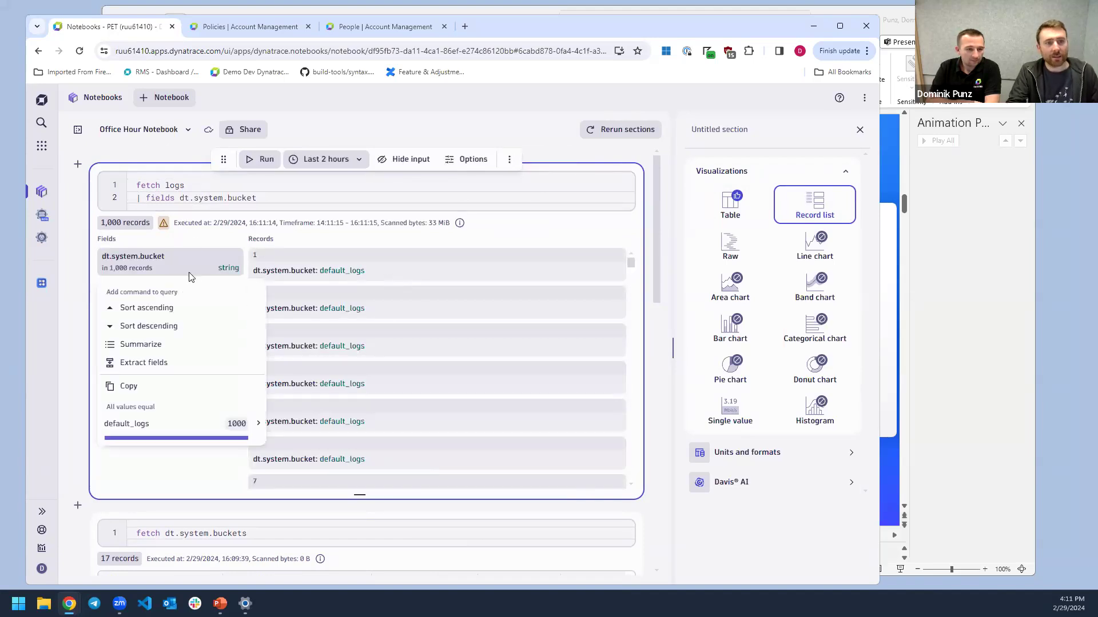
# Try summarizing the log count by dt.system.bucket, and restore the query to its plain "fields dt.system.bucket" form and rerun it
pyautogui.click(163, 346)
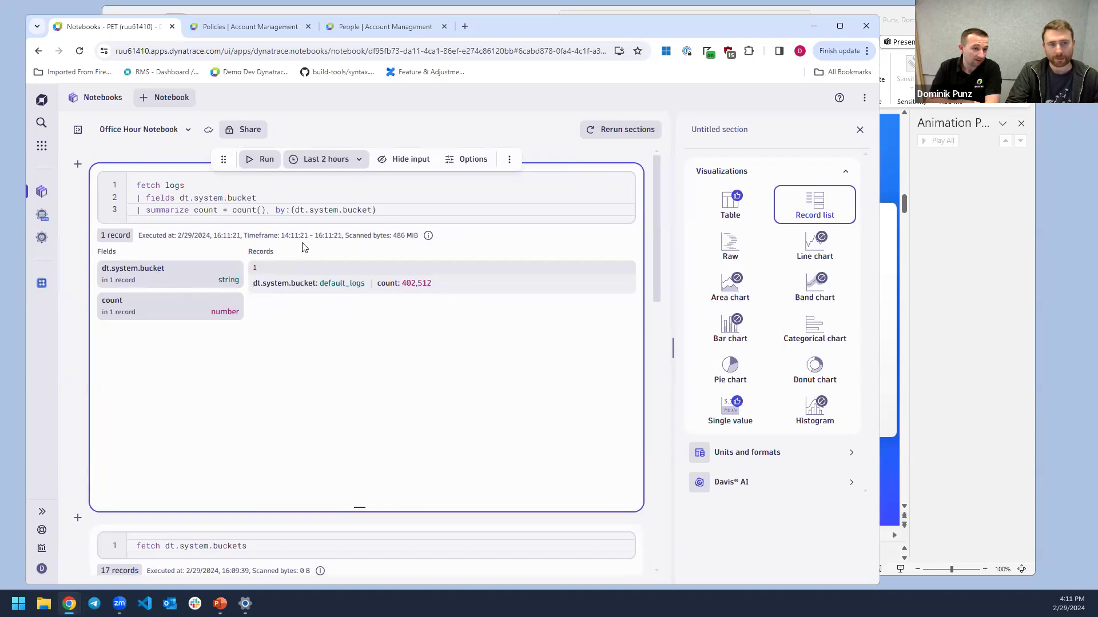
pyautogui.moveTo(385, 211); pyautogui.dragTo(228, 198)
pyautogui.press('BackSpace')
pyautogui.press('BackSpace')
pyautogui.press('BackSpace')
pyautogui.press('BackSpace')
pyautogui.press('BackSpace')
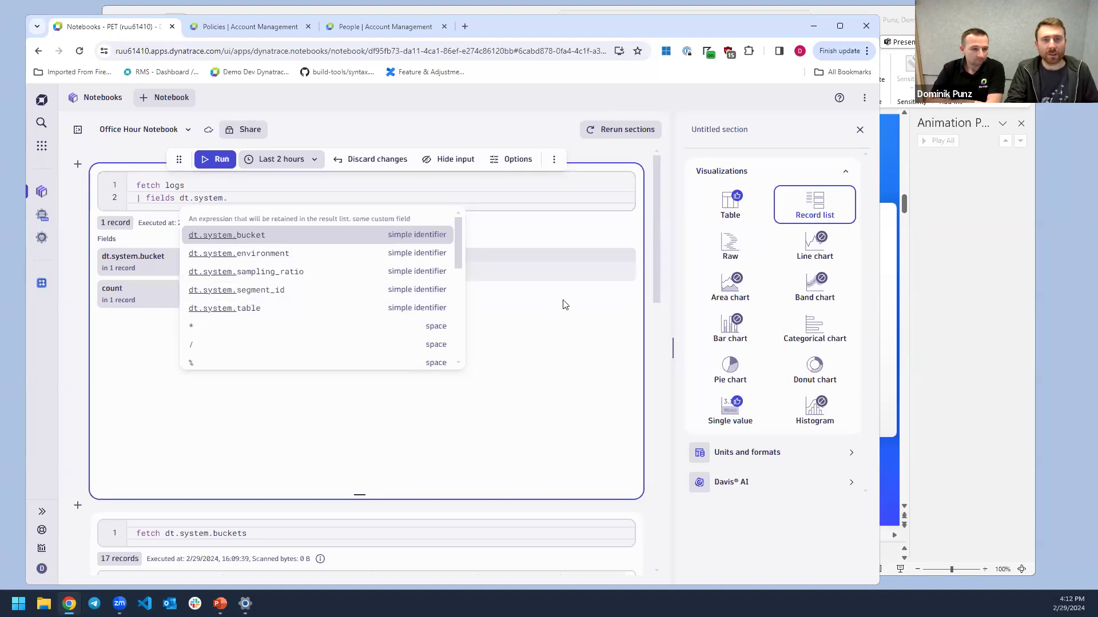
pyautogui.click(339, 236)
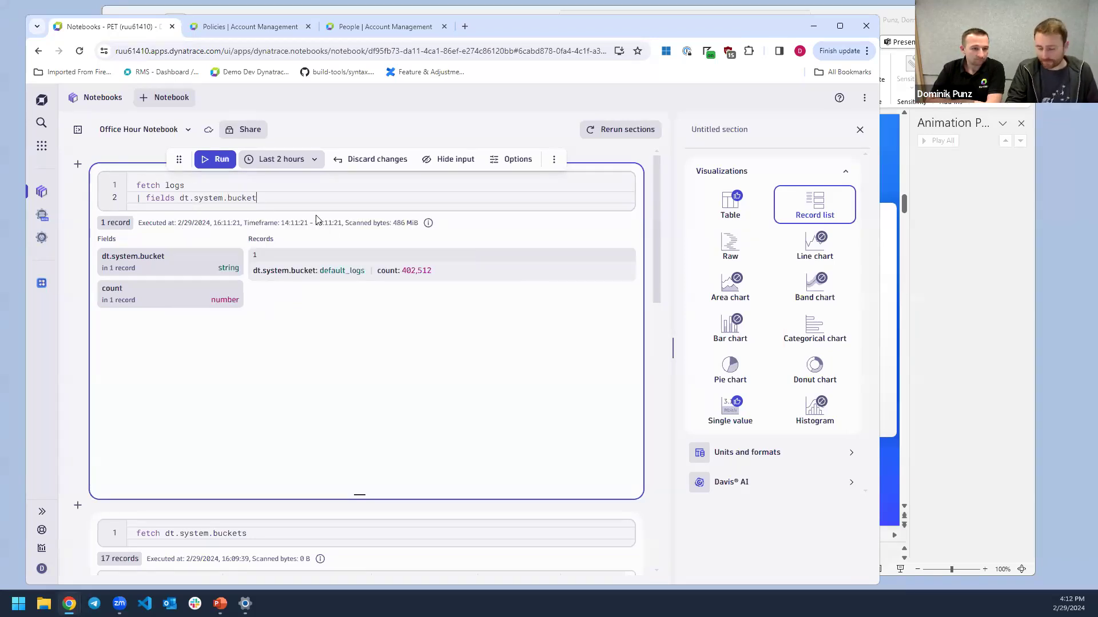
pyautogui.hotkey('ctrl', 'Return')
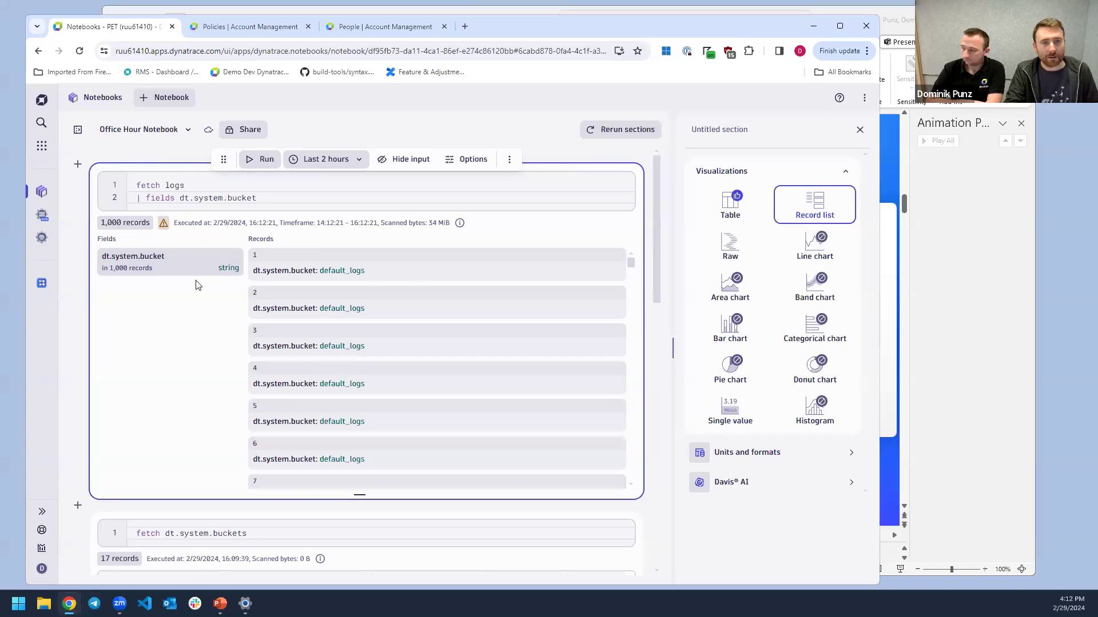
# Summarize the log count by dt.system.bucket and try to add dt.process.name to the grouping
pyautogui.click(167, 266)
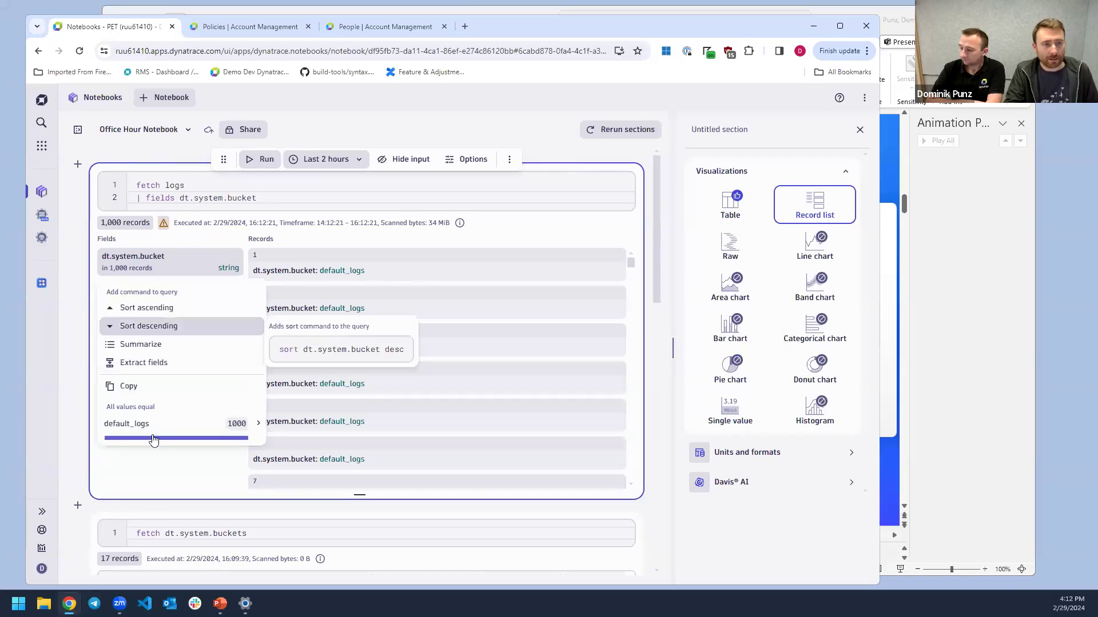
pyautogui.click(172, 343)
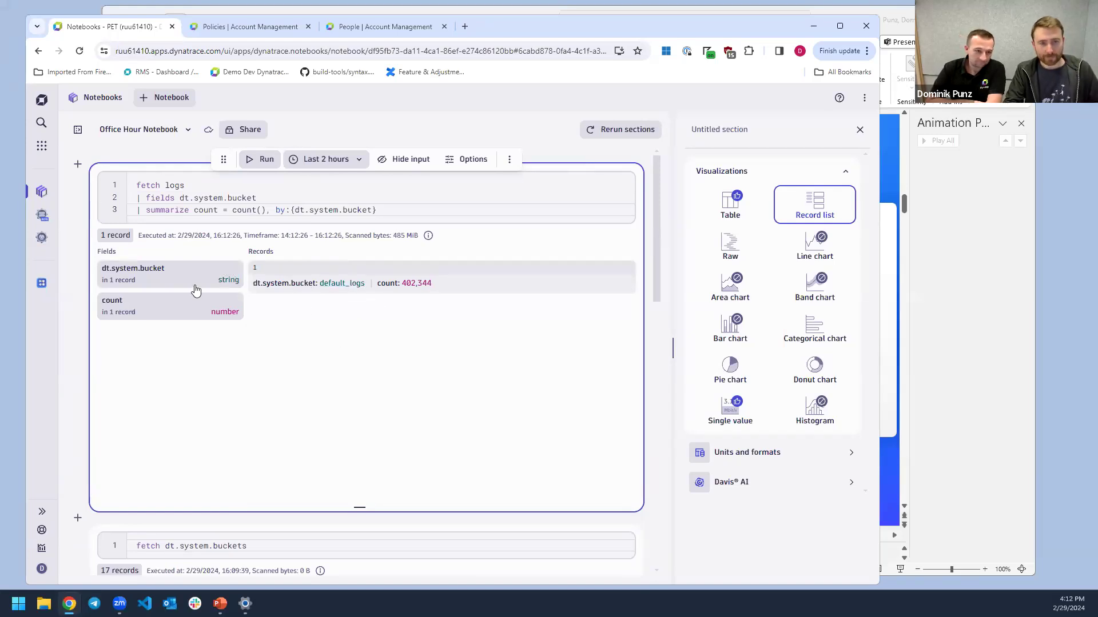
pyautogui.click(431, 213)
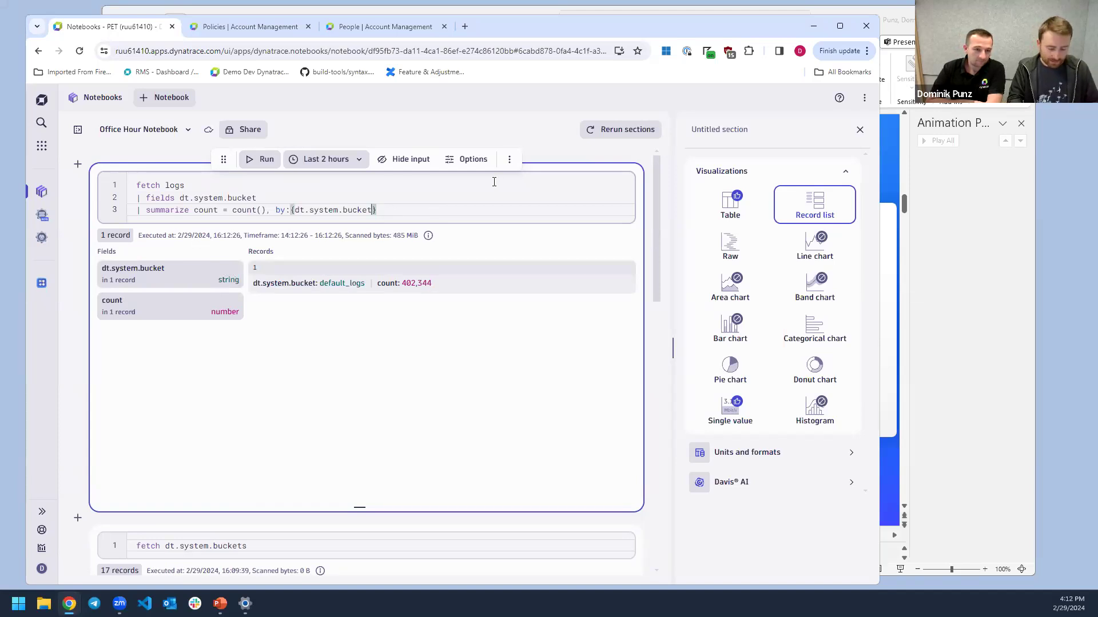
pyautogui.write(', ')
pyautogui.write('dt')
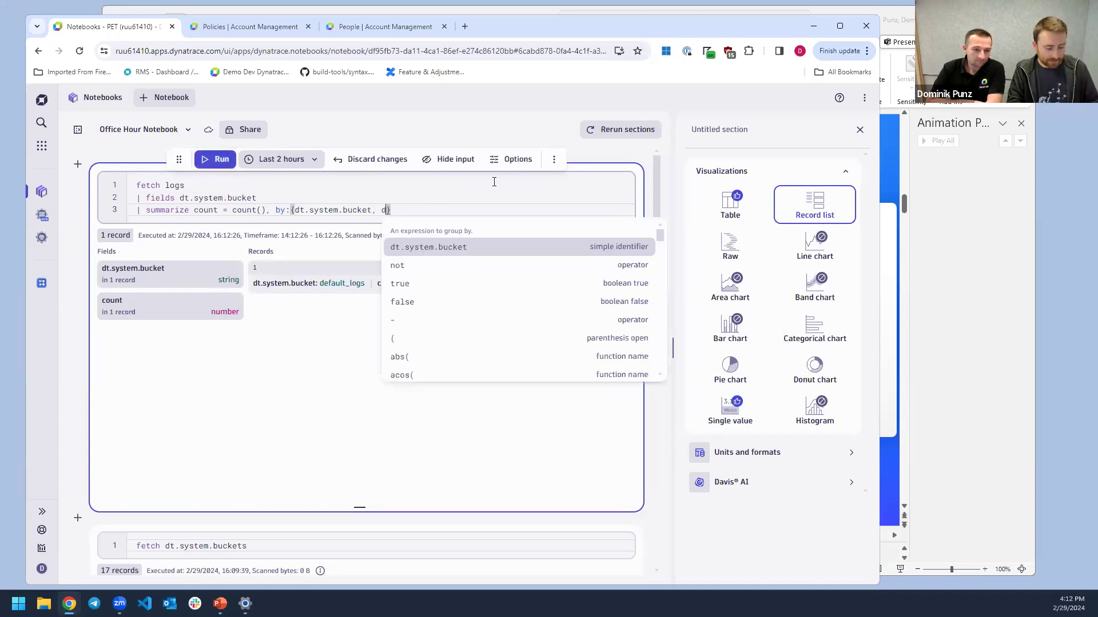
pyautogui.write('.proc')
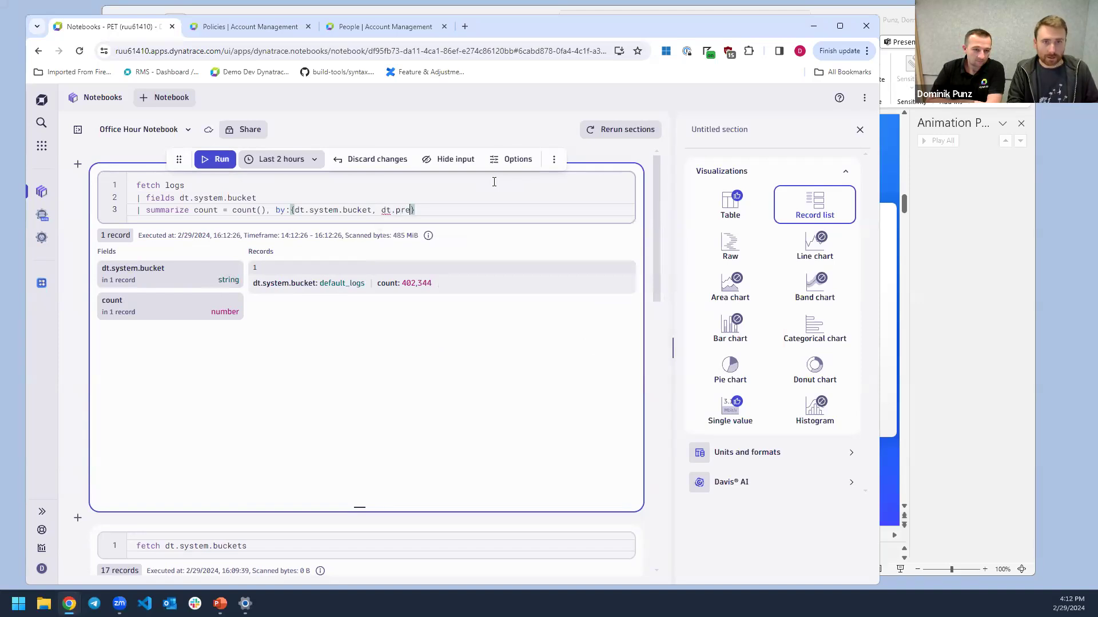
pyautogui.write('ess.')
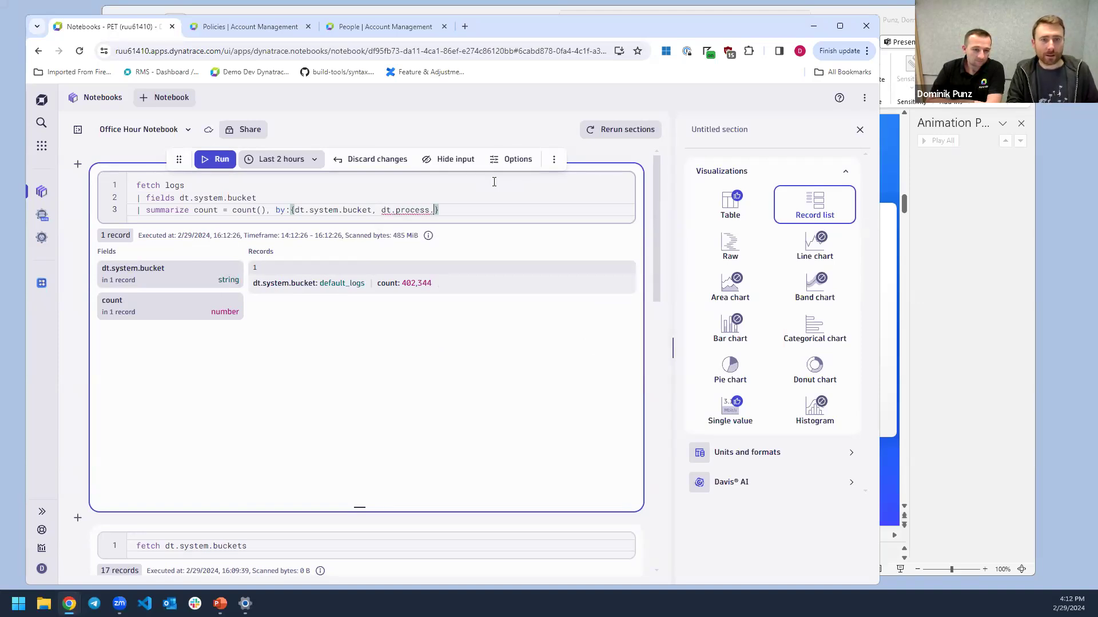
pyautogui.write('name')
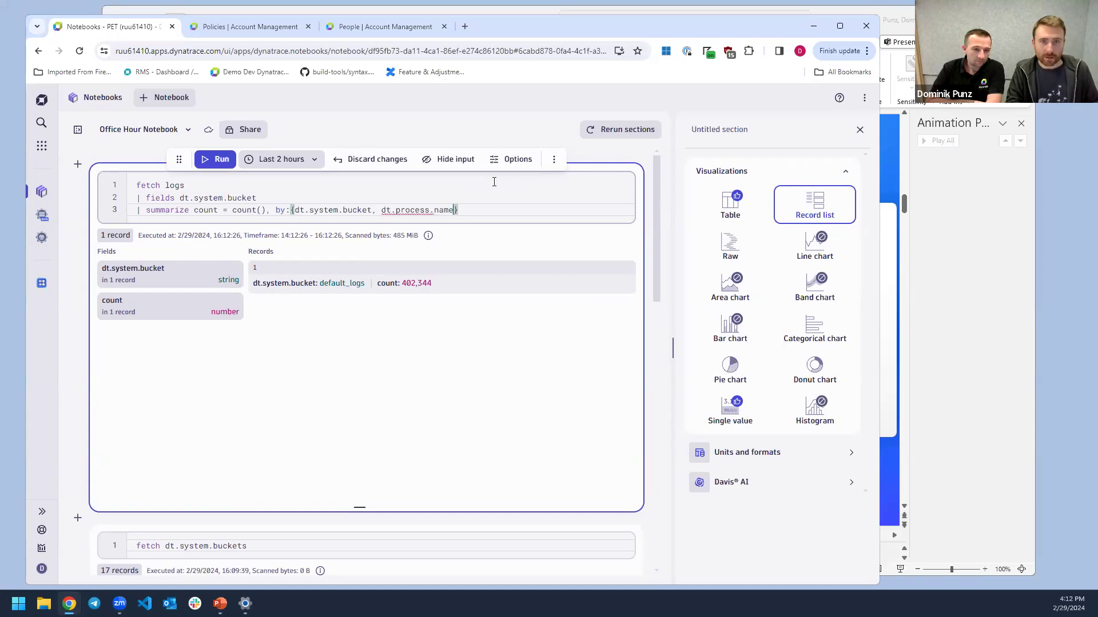
pyautogui.hotkey('shift', 'Return')
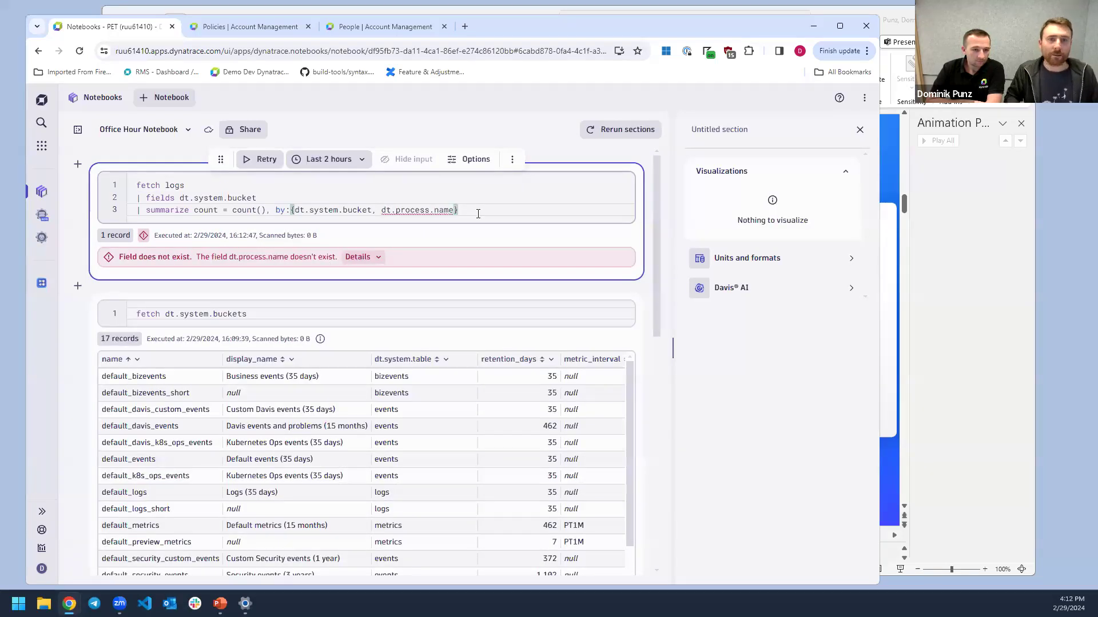
# Remove the dt.process.name grouping and the whole summarize command from the logs query and rerun it
pyautogui.hotkey('ctrl', 'shift', 'Left')
pyautogui.hotkey('ctrl', 'shift', 'Left')
pyautogui.hotkey('ctrl', 'shift', 'Left')
pyautogui.hotkey('ctrl', 'shift', 'Left')
pyautogui.hotkey('ctrl', 'shift', 'Left')
pyautogui.press('BackSpace')
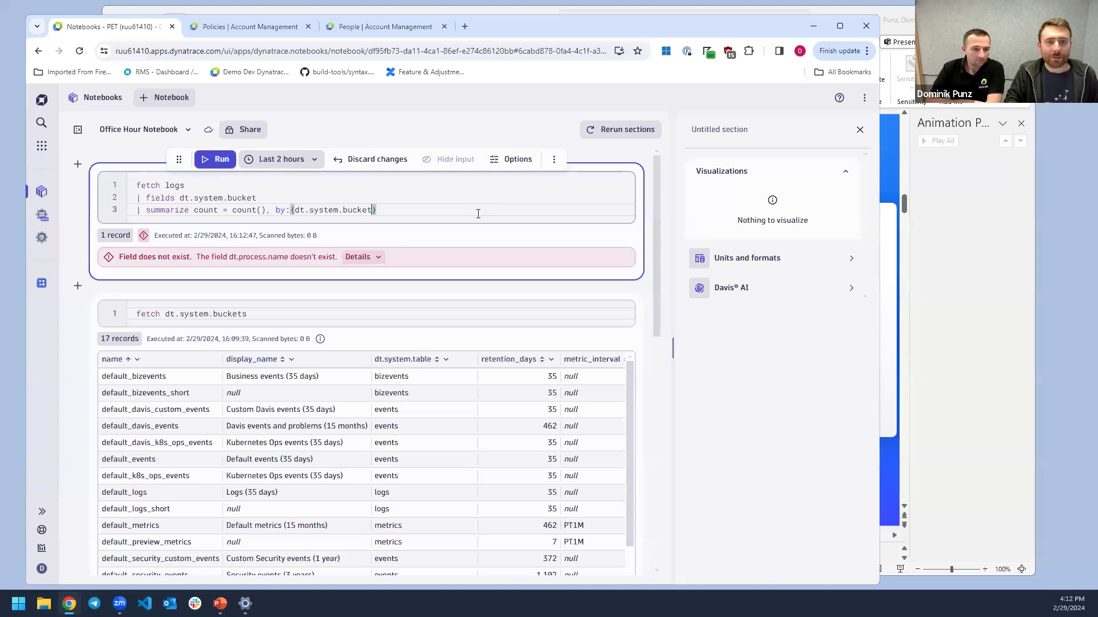
pyautogui.hotkey('shift', 'Home')
pyautogui.press('BackSpace')
pyautogui.press('BackSpace')
pyautogui.hotkey('ctrl', 'Return')
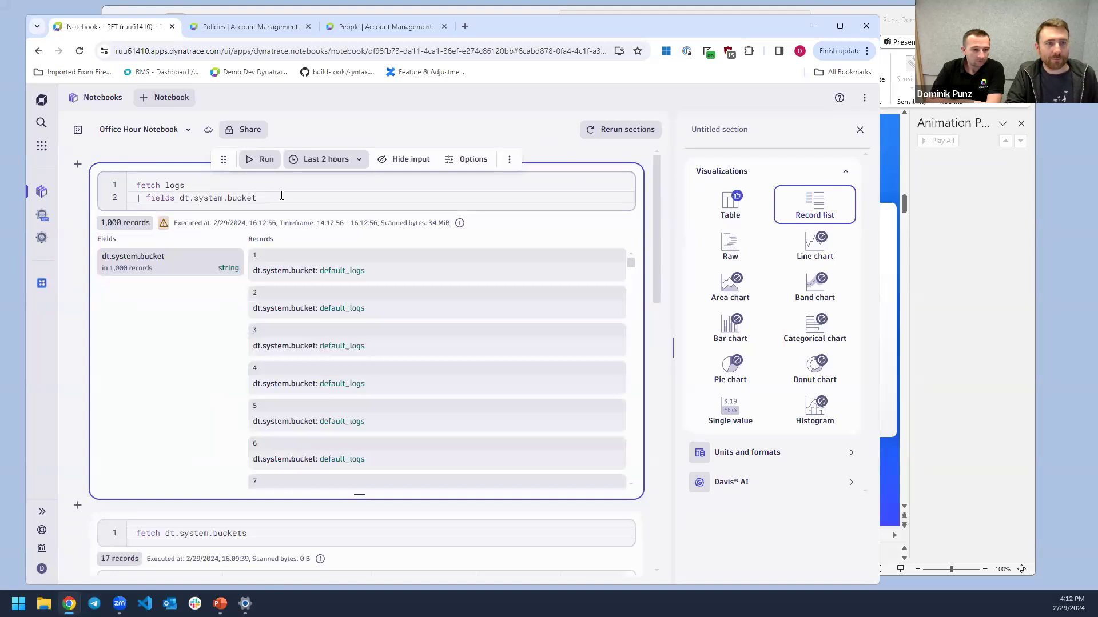
# Change the fields command to "fieldsAdd dt.system.bucket" and rerun the logs query
pyautogui.click(176, 198)
pyautogui.write('Add')
pyautogui.hotkey('ctrl', 'Return')
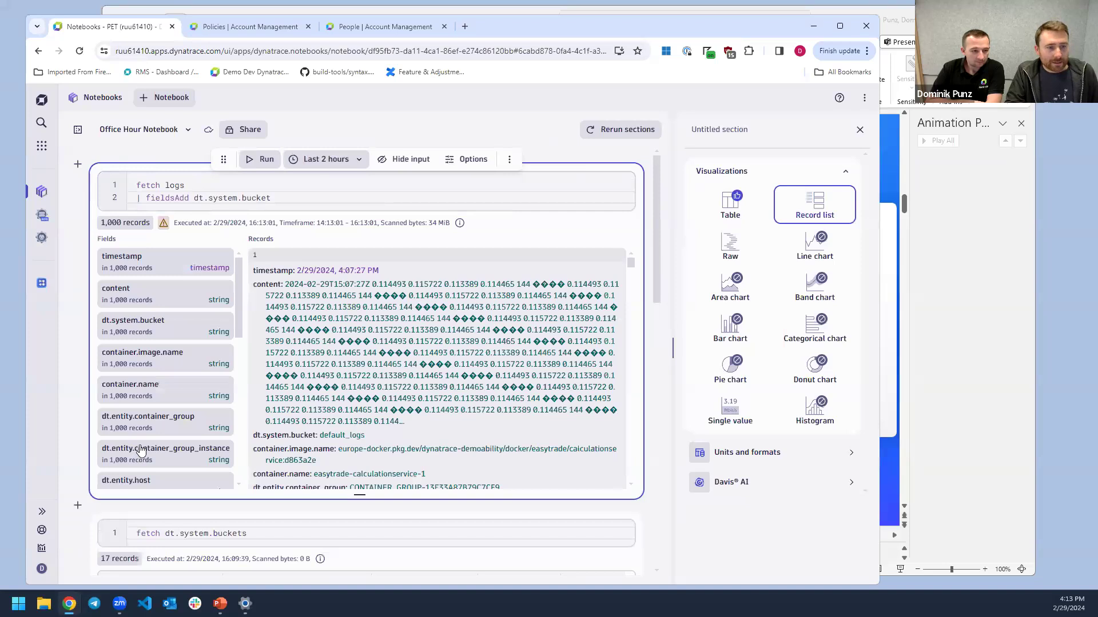
# Summarize the log record count by the dt.process.name field
pyautogui.scroll(-3, 141, 452)
pyautogui.scroll(-2, 174, 360)
pyautogui.scroll(-1, 174, 415)
pyautogui.click(144, 303)
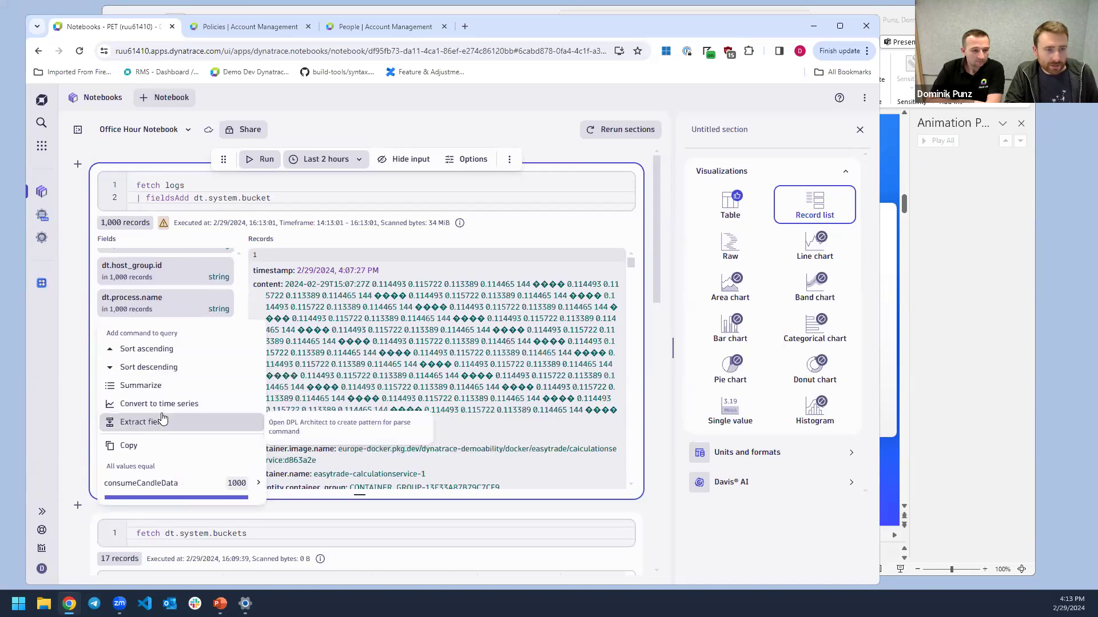
pyautogui.click(185, 385)
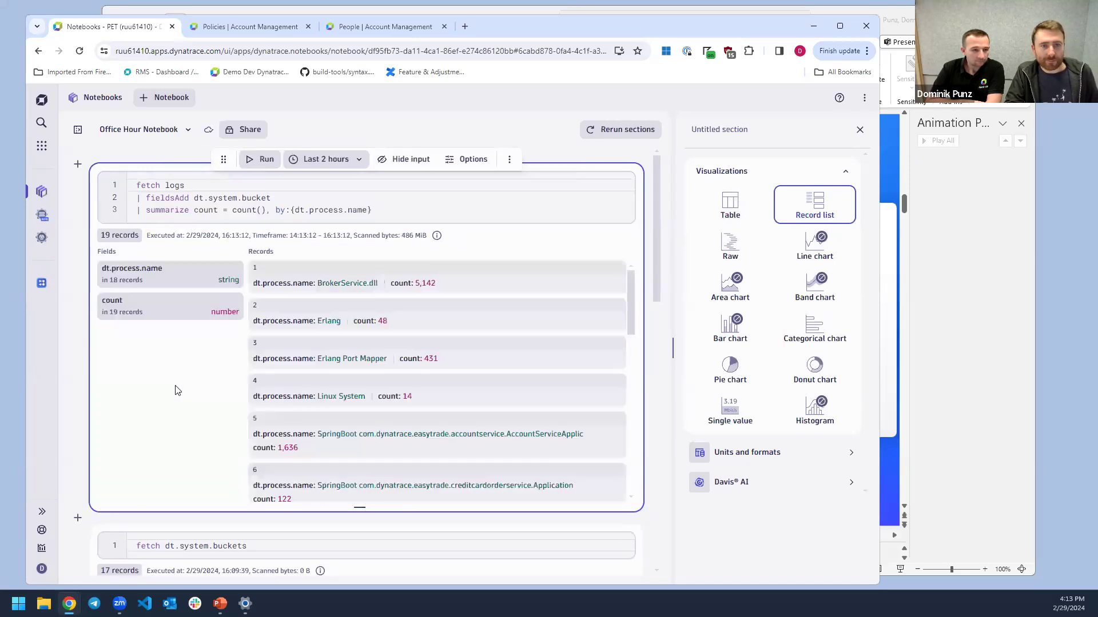
# Add dt.system.bucket to the summarize grouping after dt.process.name and run the query
pyautogui.click(367, 209)
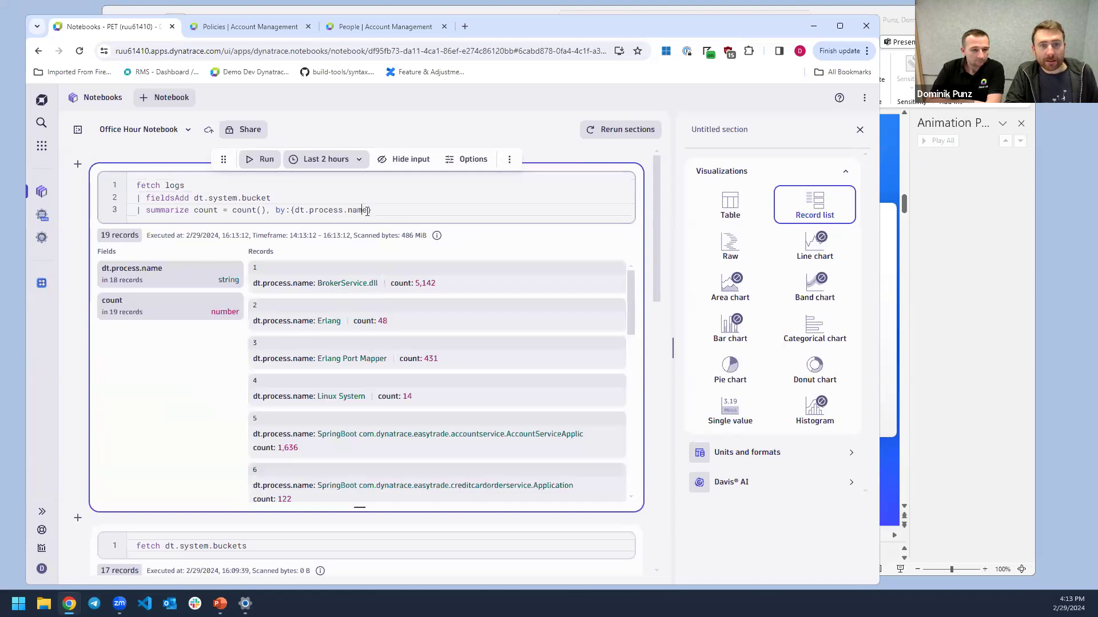
pyautogui.write(', ')
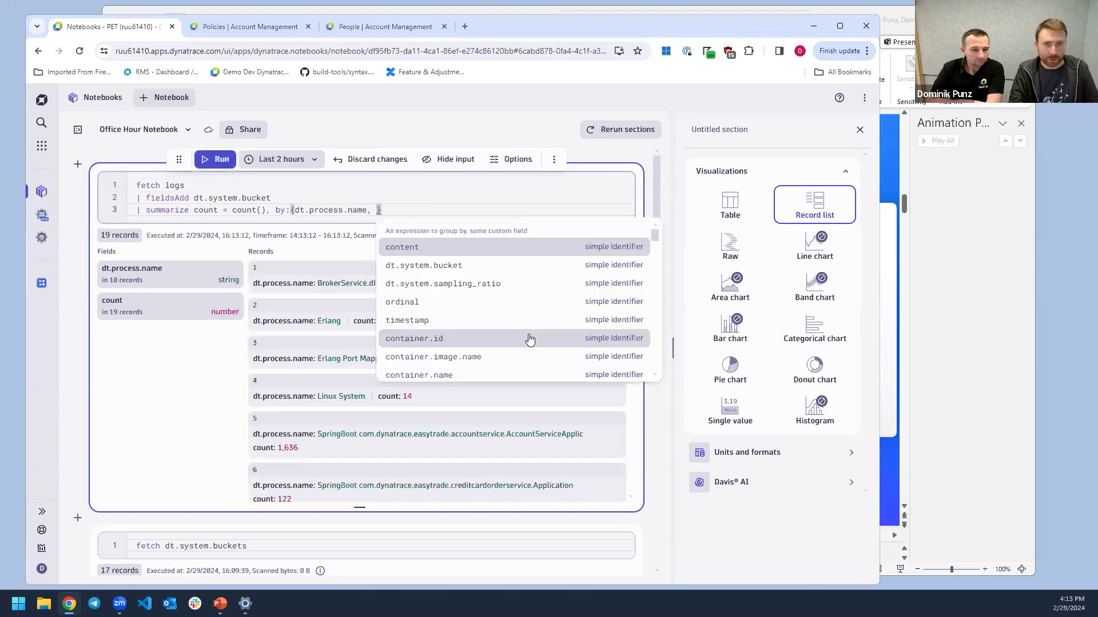
pyautogui.write('dt.system.')
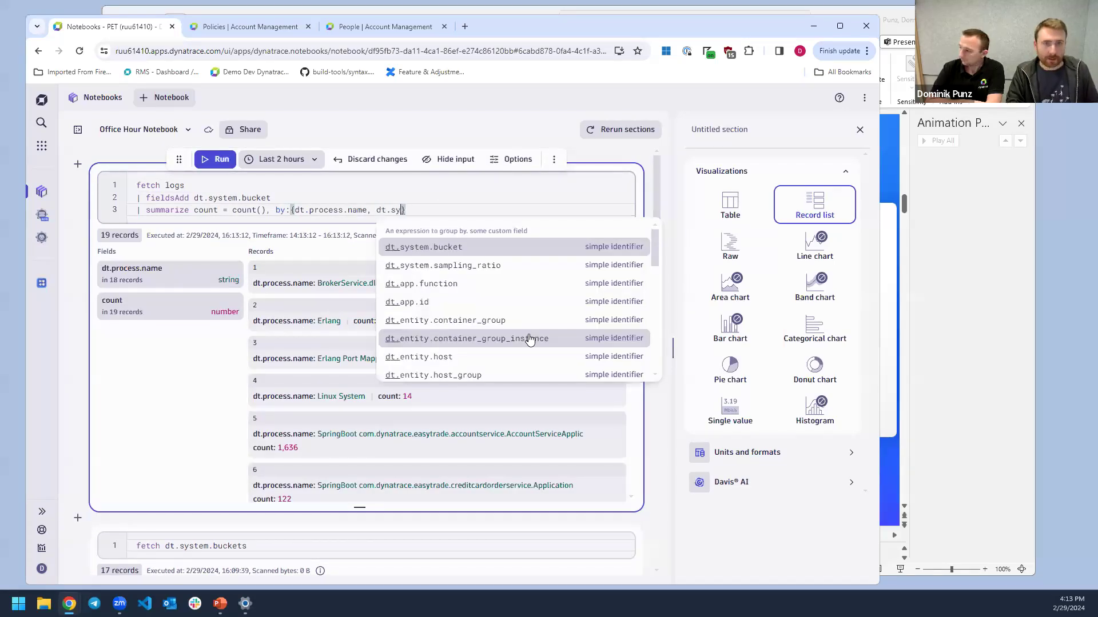
pyautogui.write('bucket')
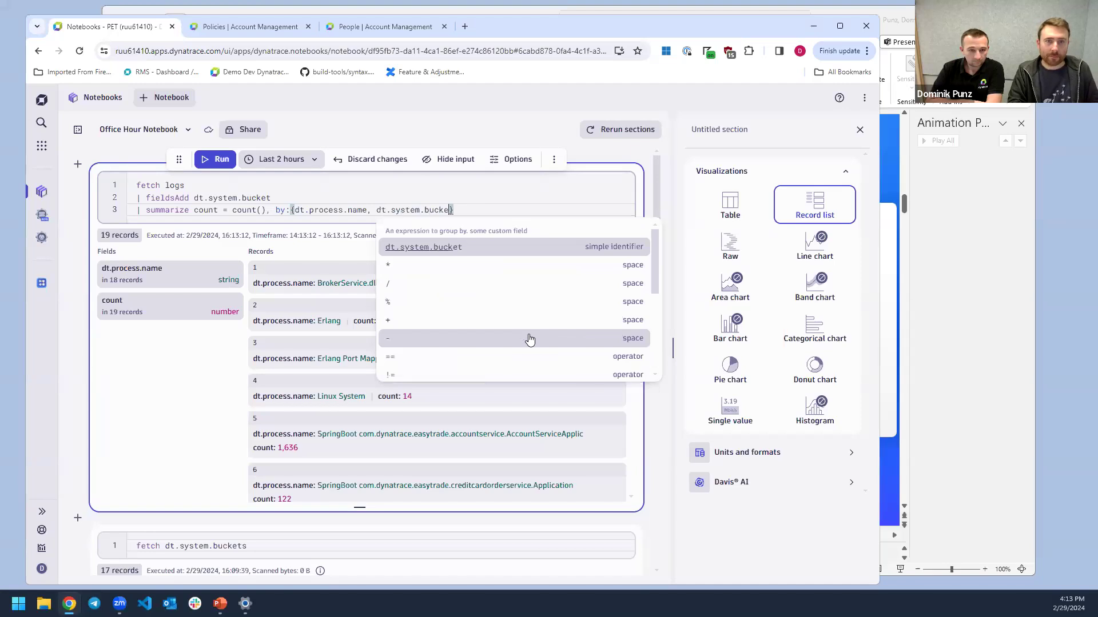
pyautogui.press('Return')
pyautogui.press('BackSpace')
pyautogui.hotkey('ctrl', 'Return')
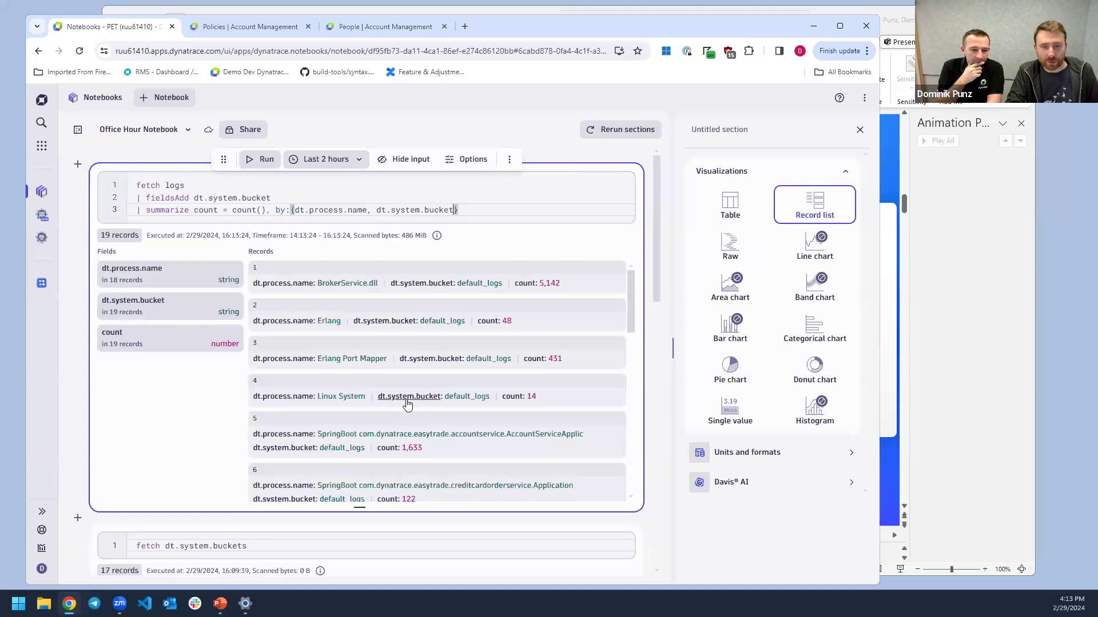
# Look through the summarized records and filter them to the process name "src/app.js (easytrade_offer_service)"
pyautogui.scroll(-6, 409, 403)
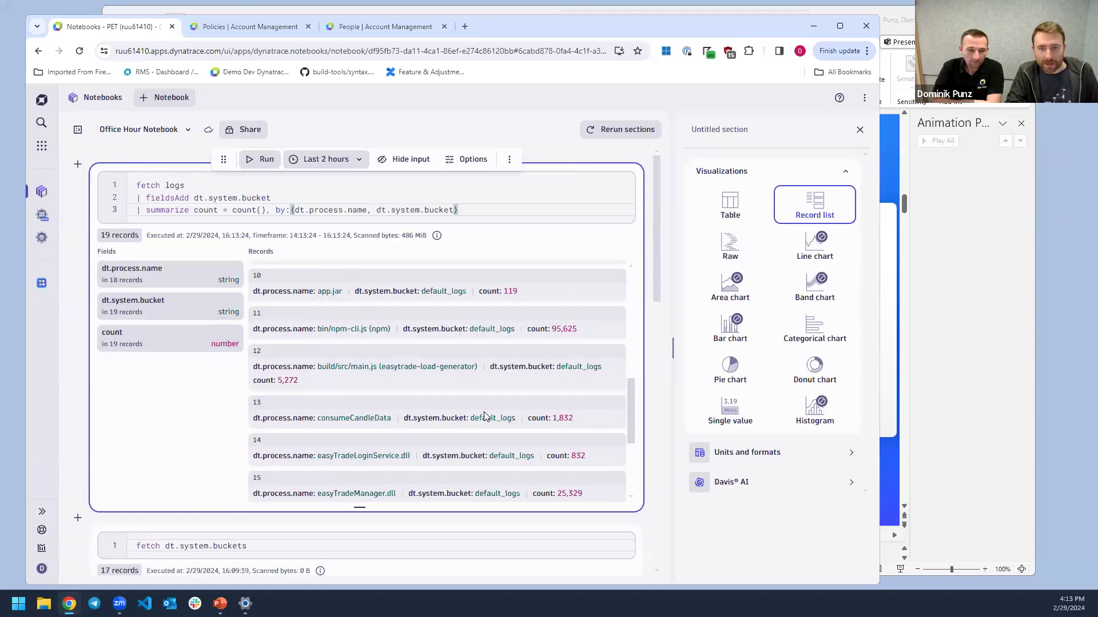
pyautogui.scroll(-2, 483, 415)
pyautogui.scroll(2, 483, 416)
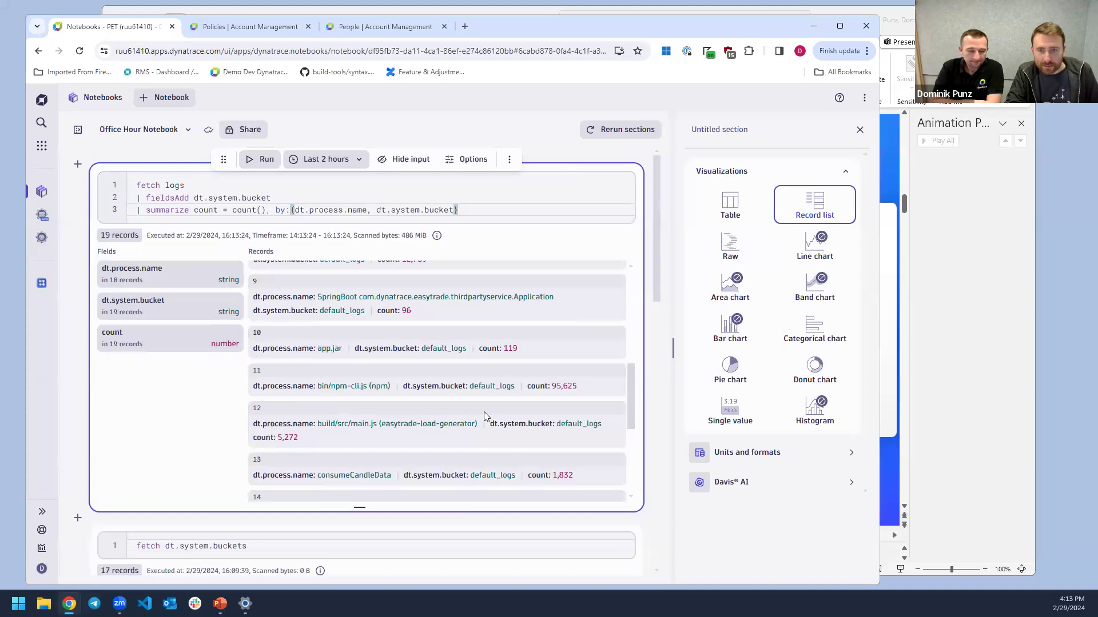
pyautogui.scroll(-2, 484, 411)
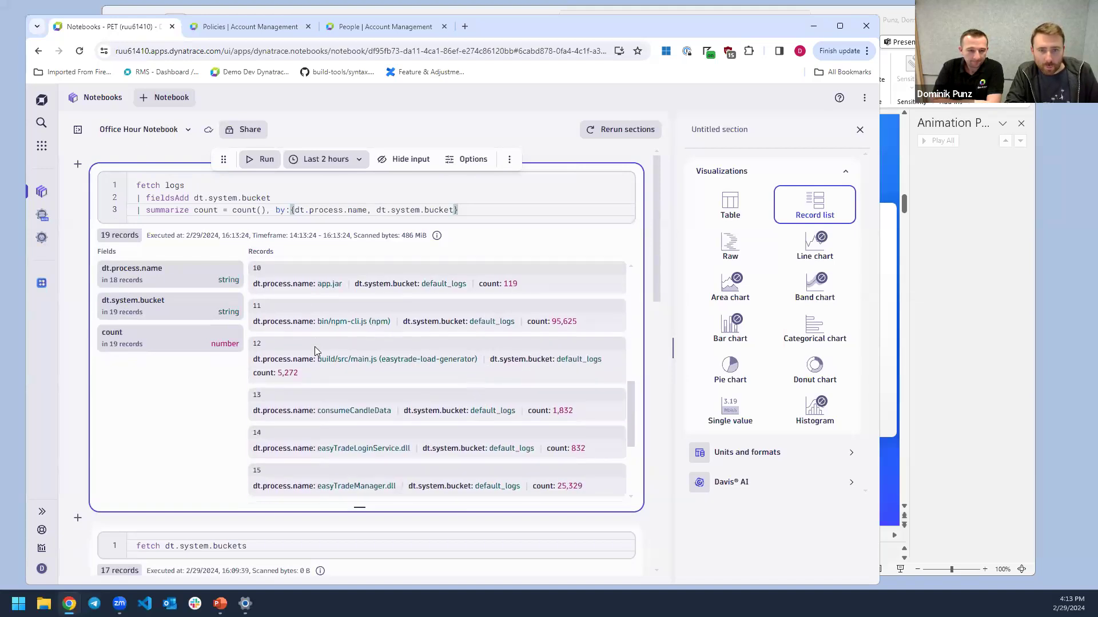
pyautogui.scroll(-1, 315, 351)
pyautogui.scroll(-3, 315, 351)
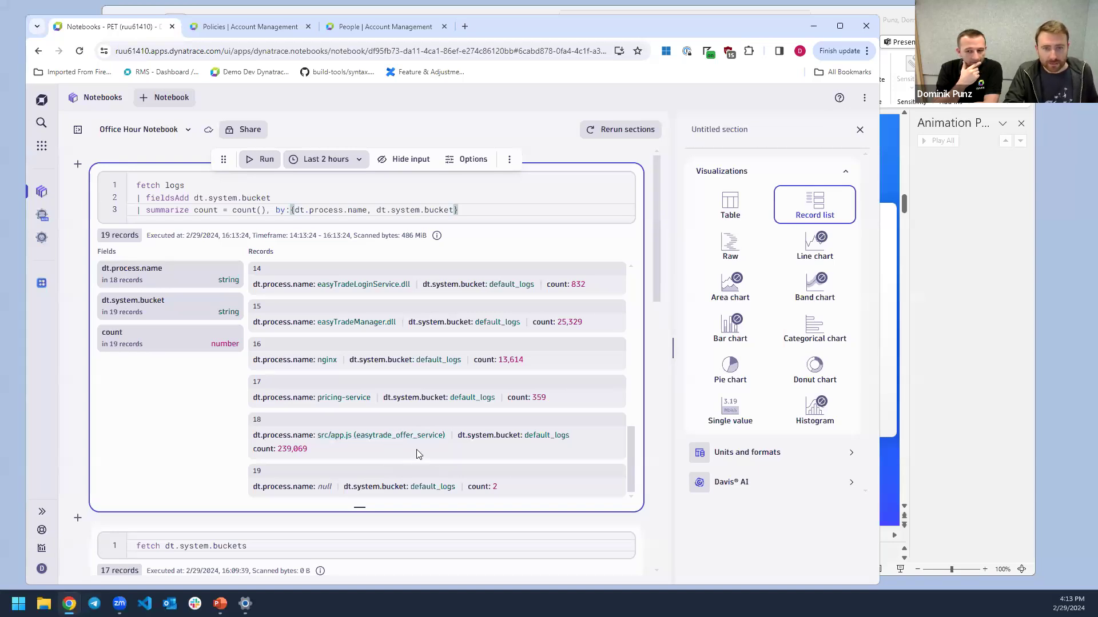
pyautogui.click(403, 436)
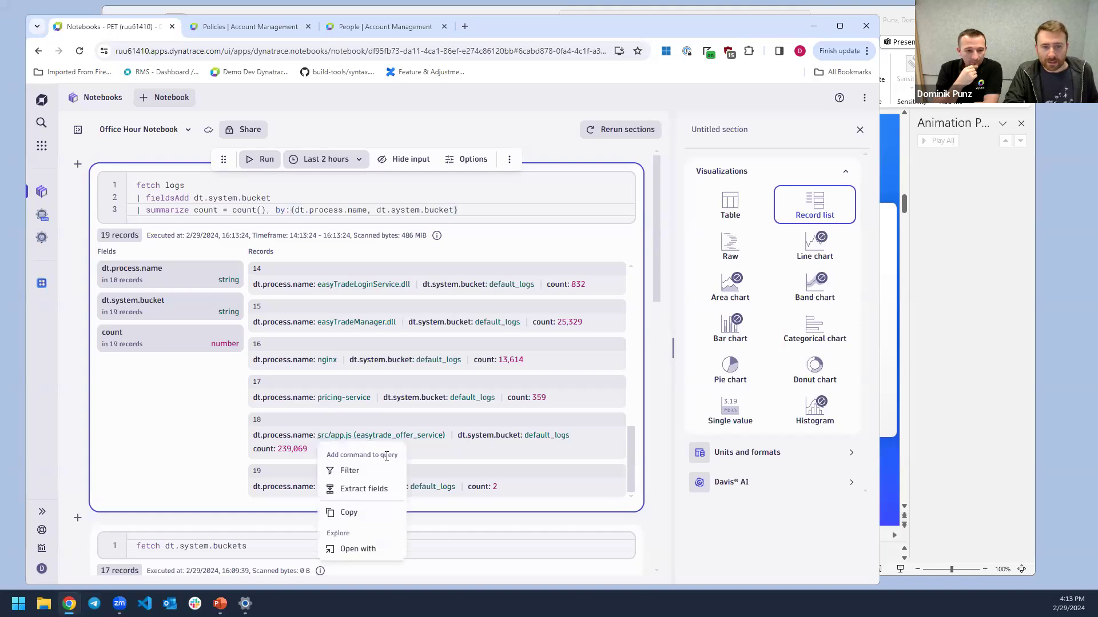
pyautogui.click(379, 472)
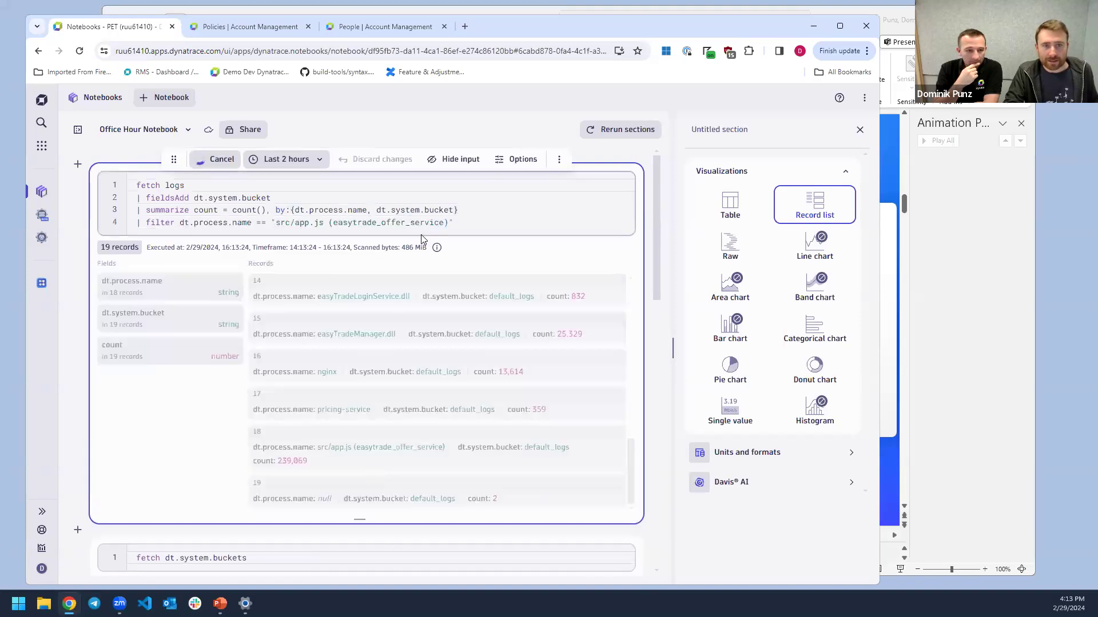
# Highlight the condition dt.process.name == "src/app.js (easytrade_offer_service)" in the query's filter command and clear the selection
pyautogui.moveTo(454, 222); pyautogui.dragTo(180, 223)
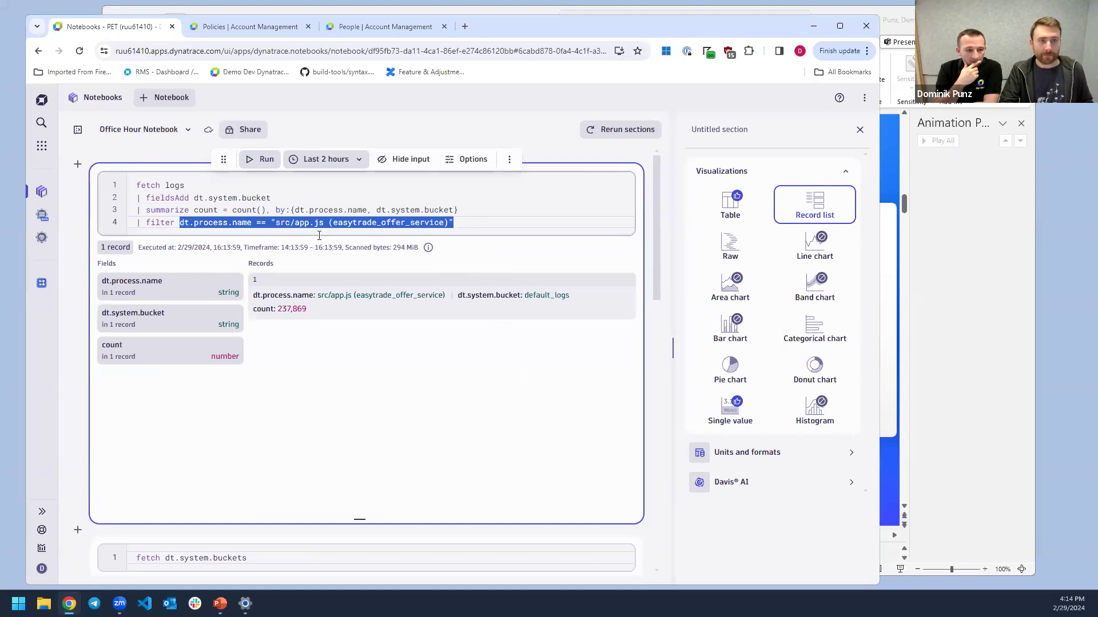
pyautogui.click(181, 221)
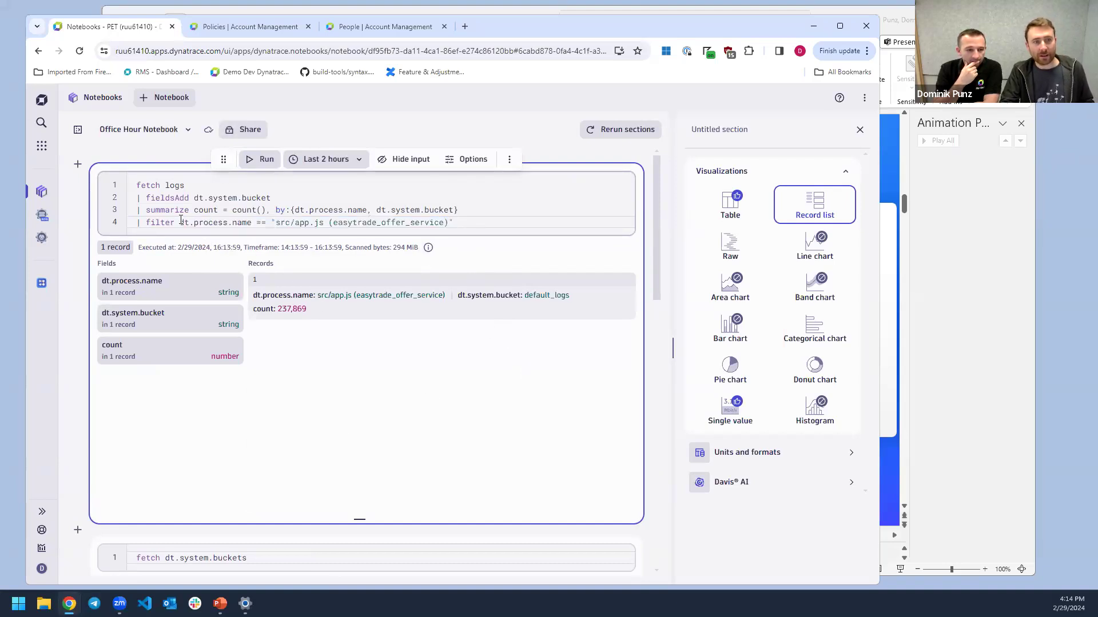
pyautogui.moveTo(181, 221); pyautogui.dragTo(486, 223)
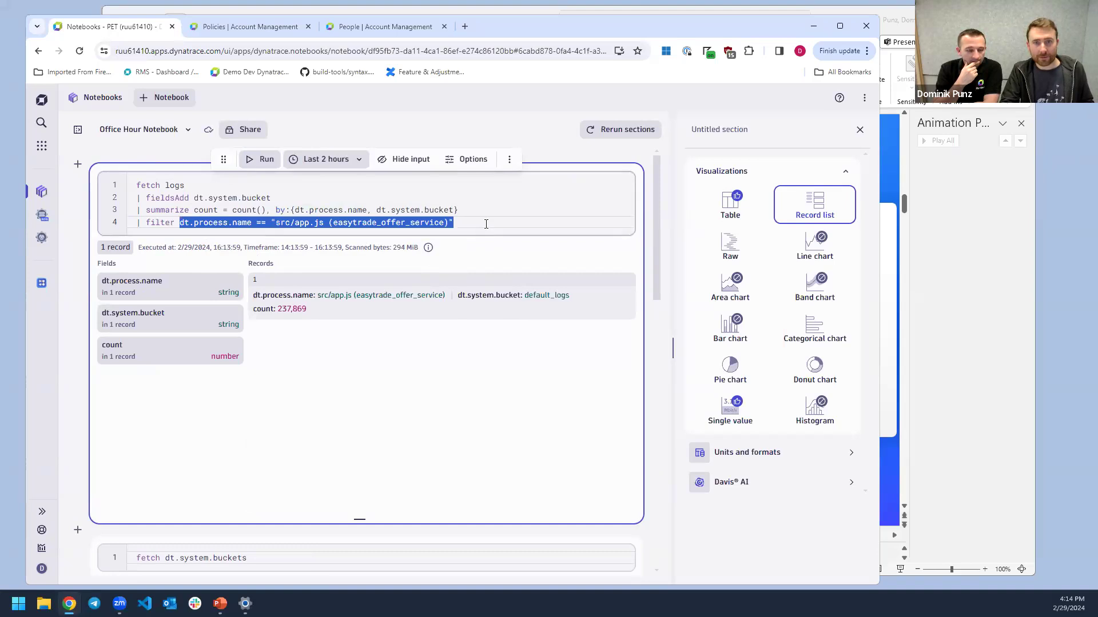
pyautogui.rightClick(425, 236)
pyautogui.click(456, 277)
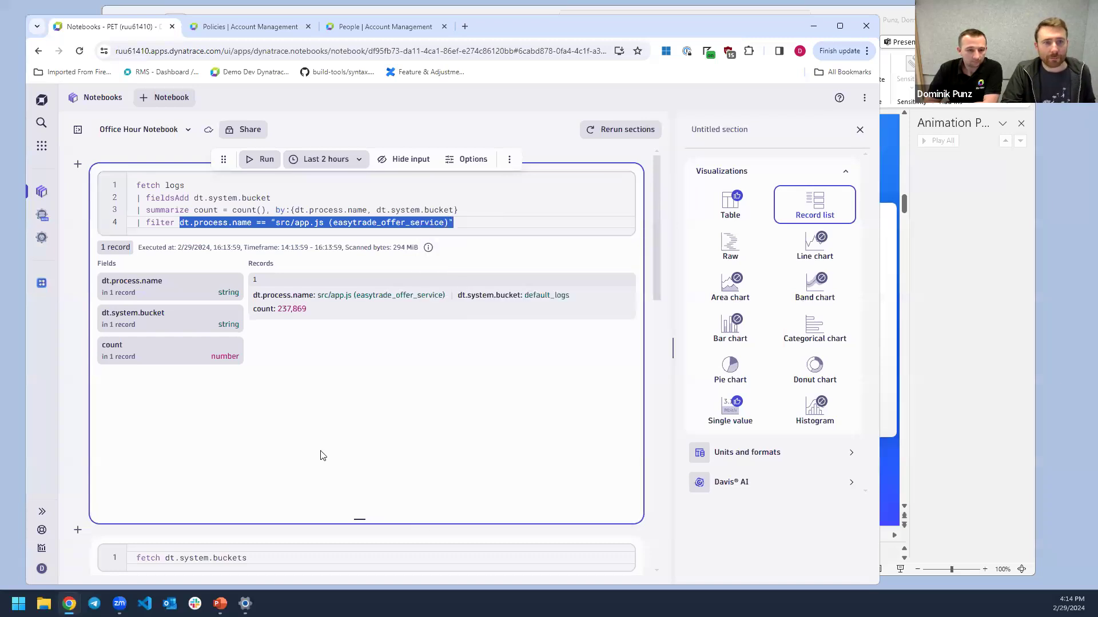
pyautogui.click(377, 394)
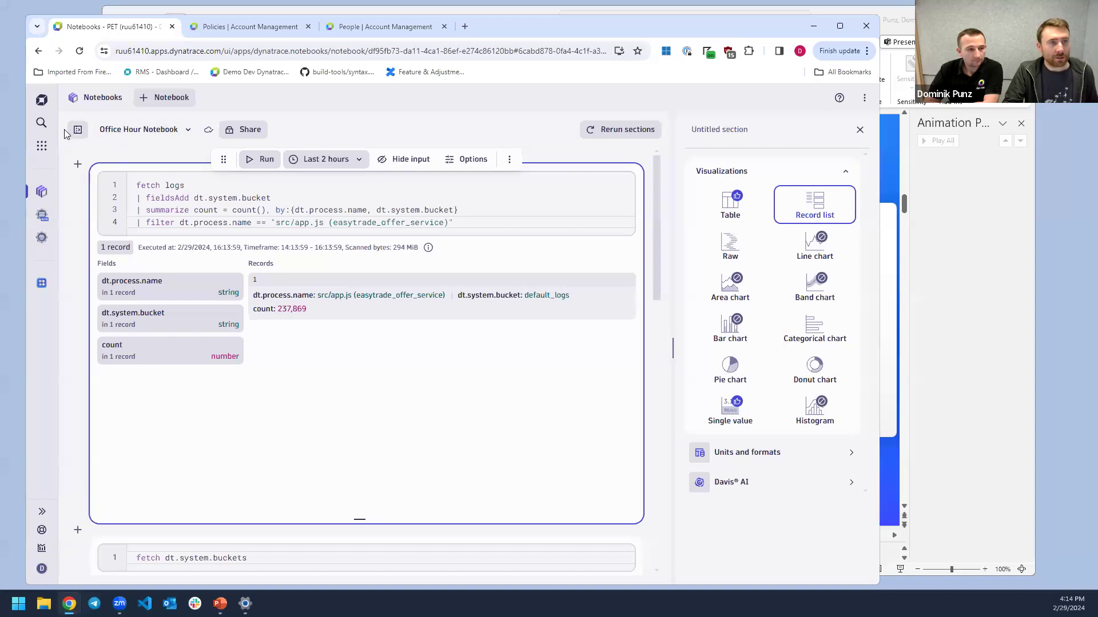
# Switch to the Storage Management app to view the buckets for events
pyautogui.moveTo(43, 216)
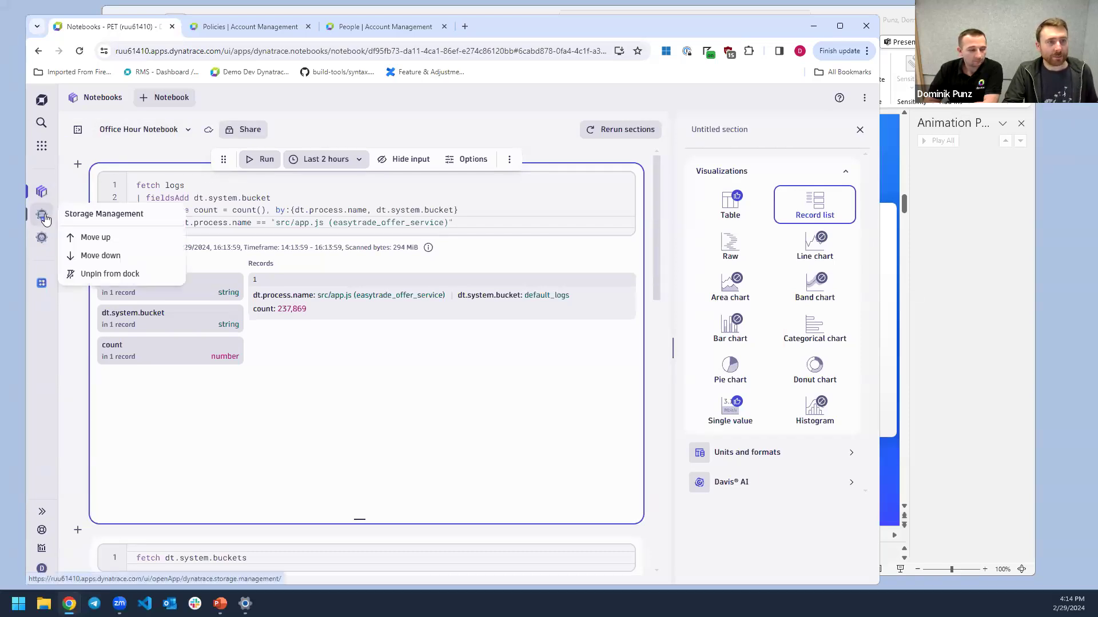
pyautogui.click(45, 219)
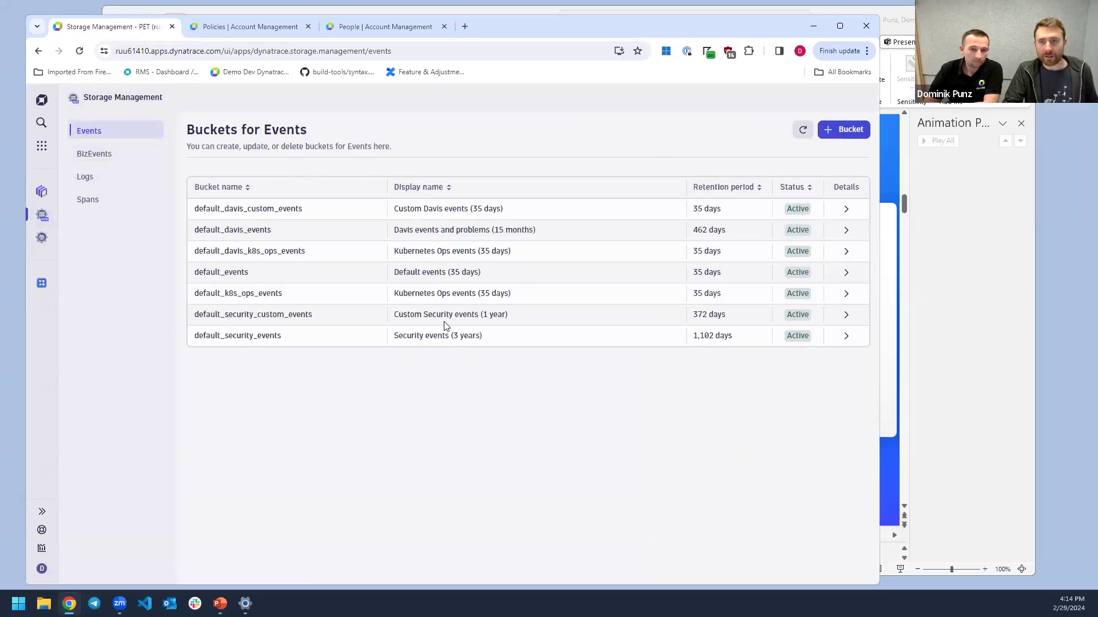
# Create a logs bucket named custom_offer_service_logs_7d with a retention period of 7 days
pyautogui.click(85, 177)
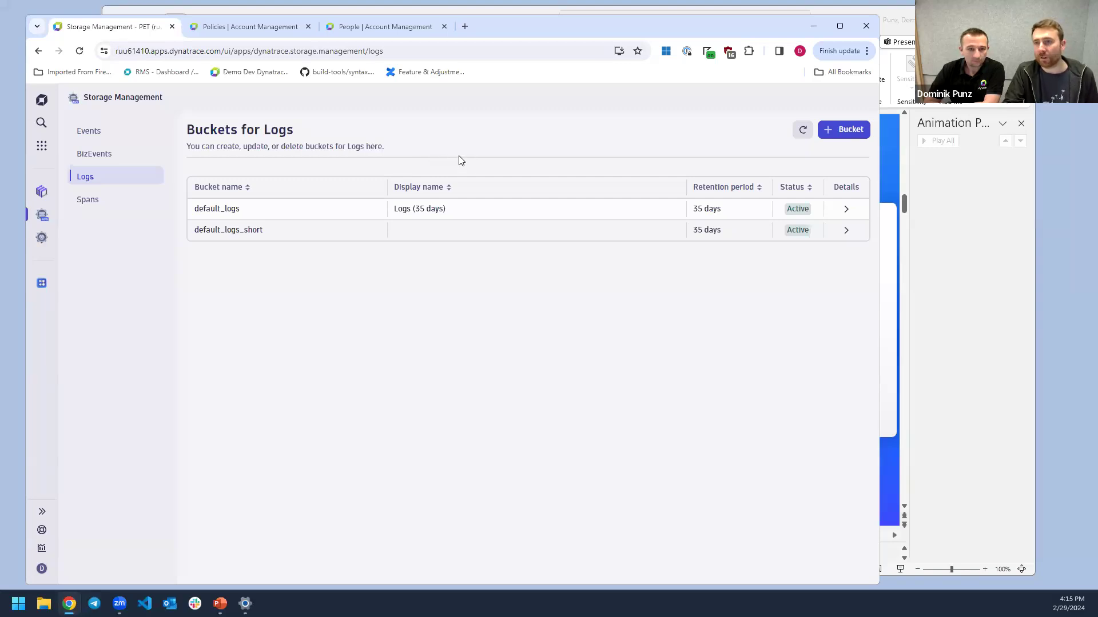
pyautogui.click(853, 136)
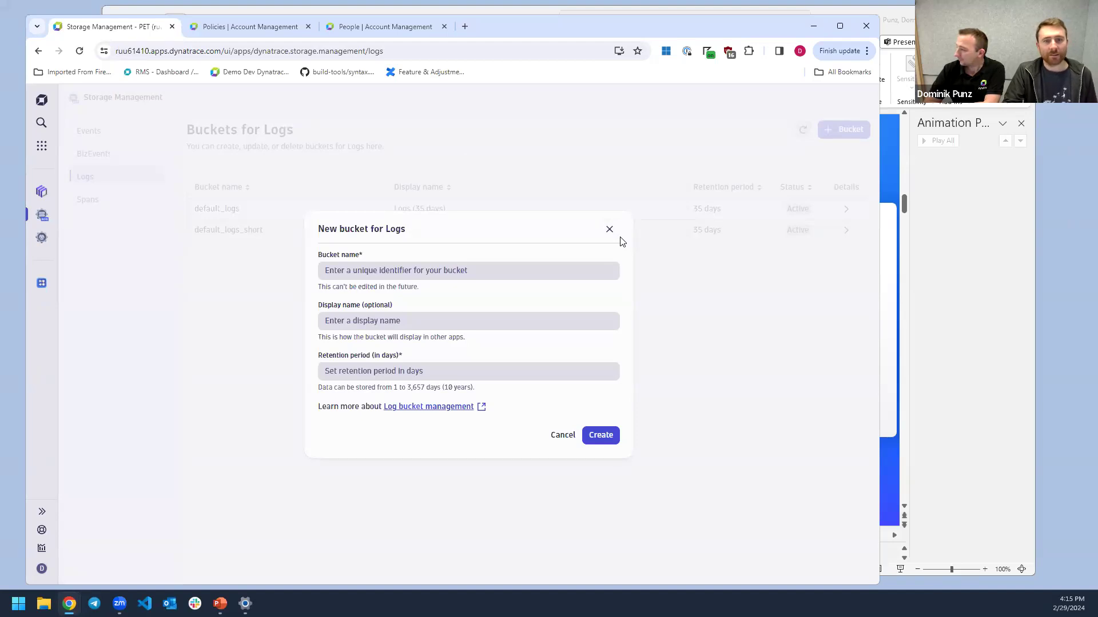
pyautogui.click(405, 270)
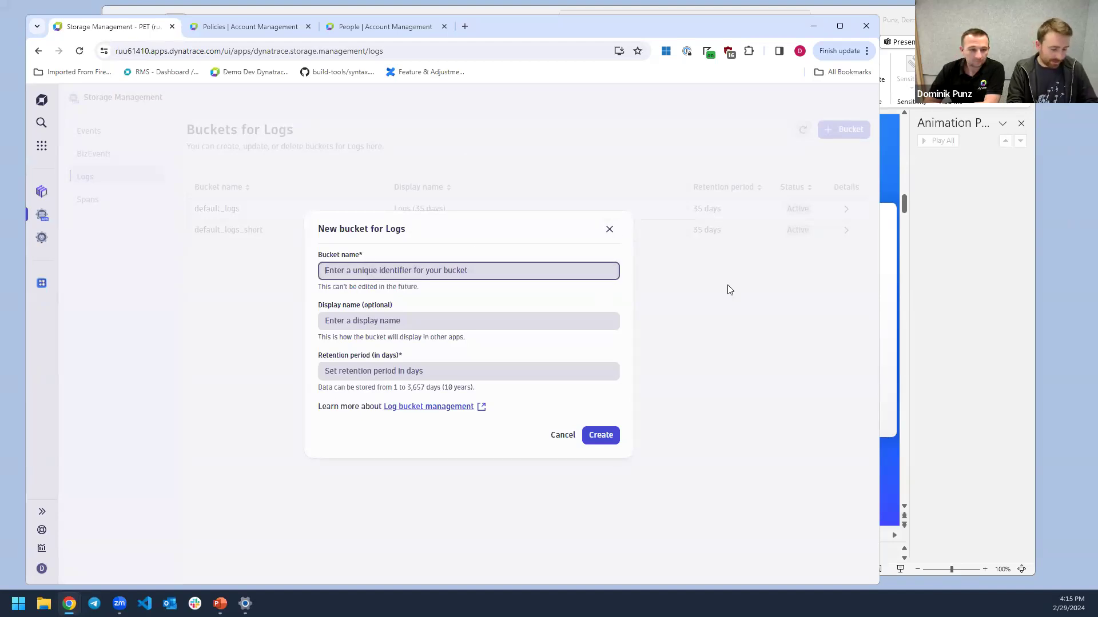
pyautogui.write('custom_offer_ser')
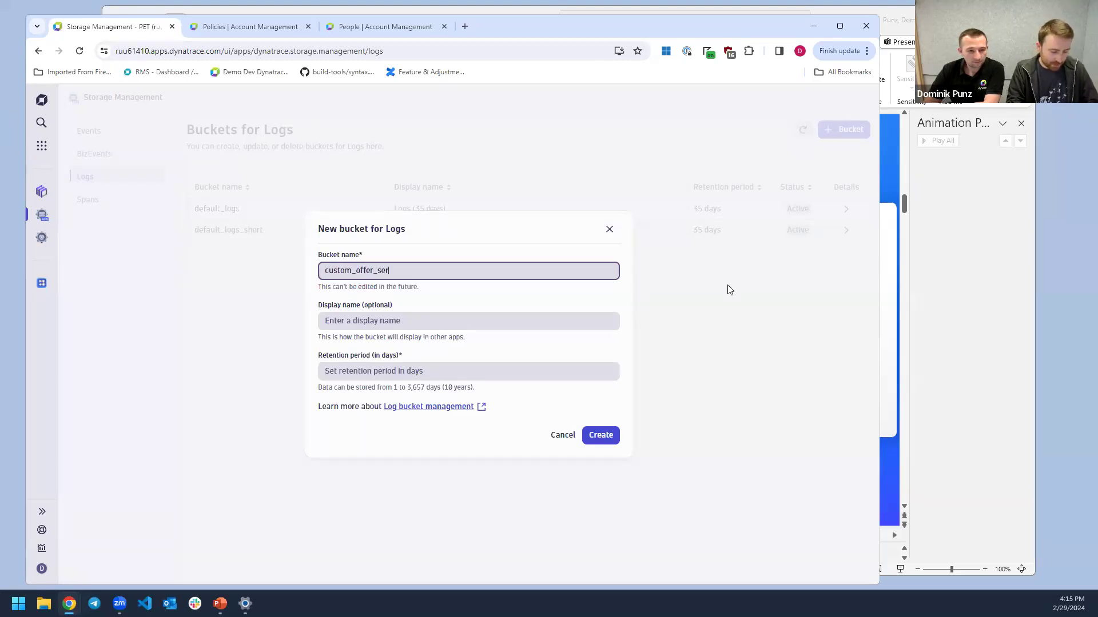
pyautogui.write('vice_logs_7d')
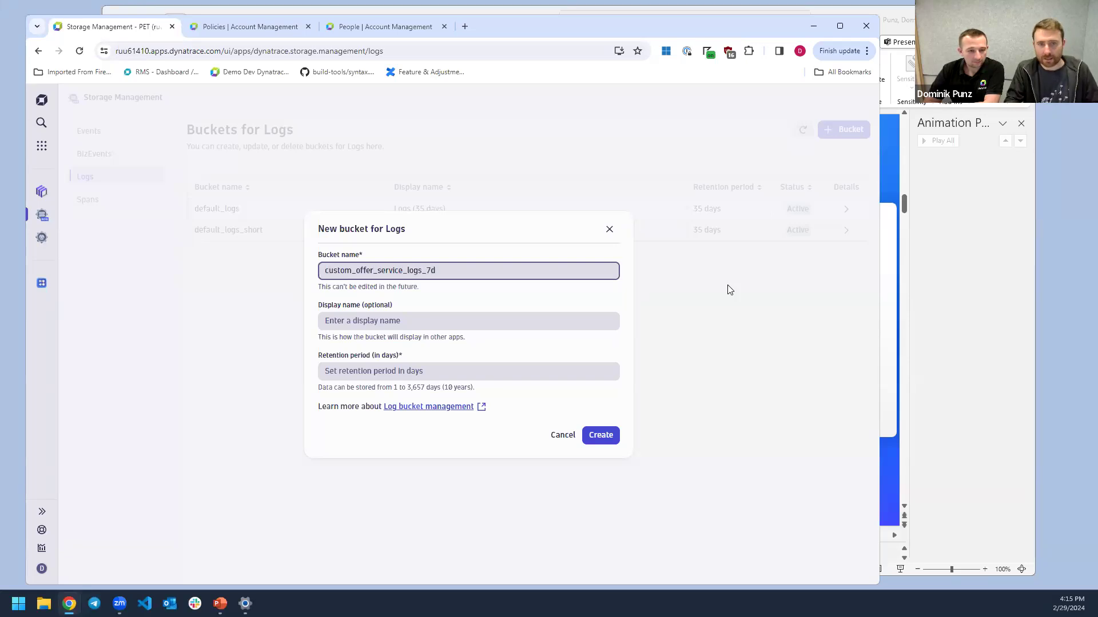
pyautogui.click(404, 373)
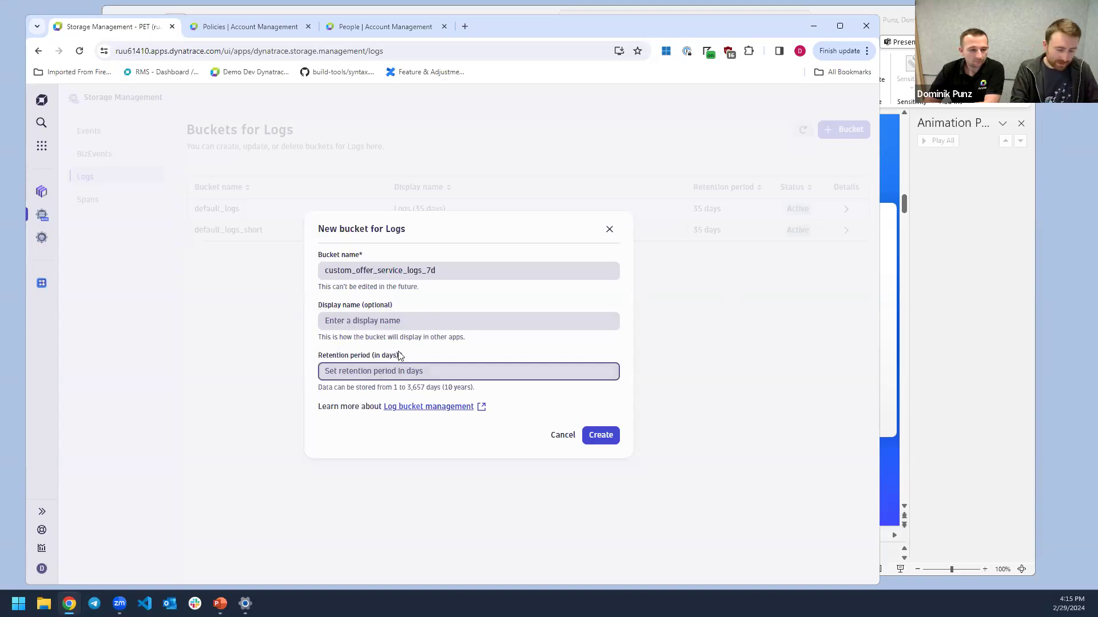
pyautogui.write('7')
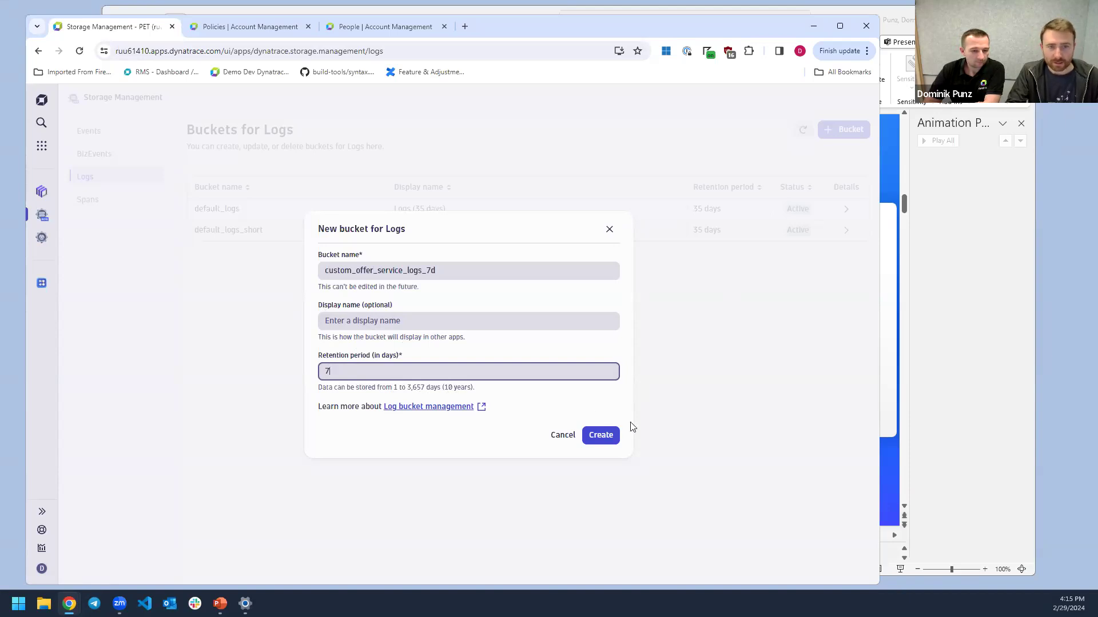
pyautogui.click(610, 437)
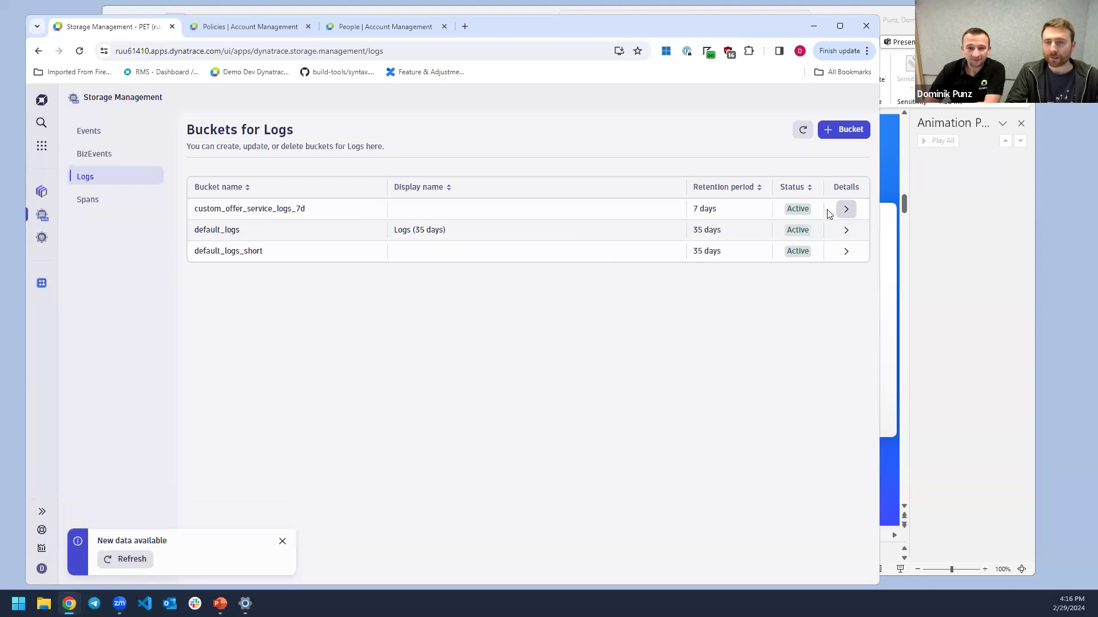
# Switch to the Settings app and open the bucket assignment rules for Log Monitoring
pyautogui.rightClick(48, 243)
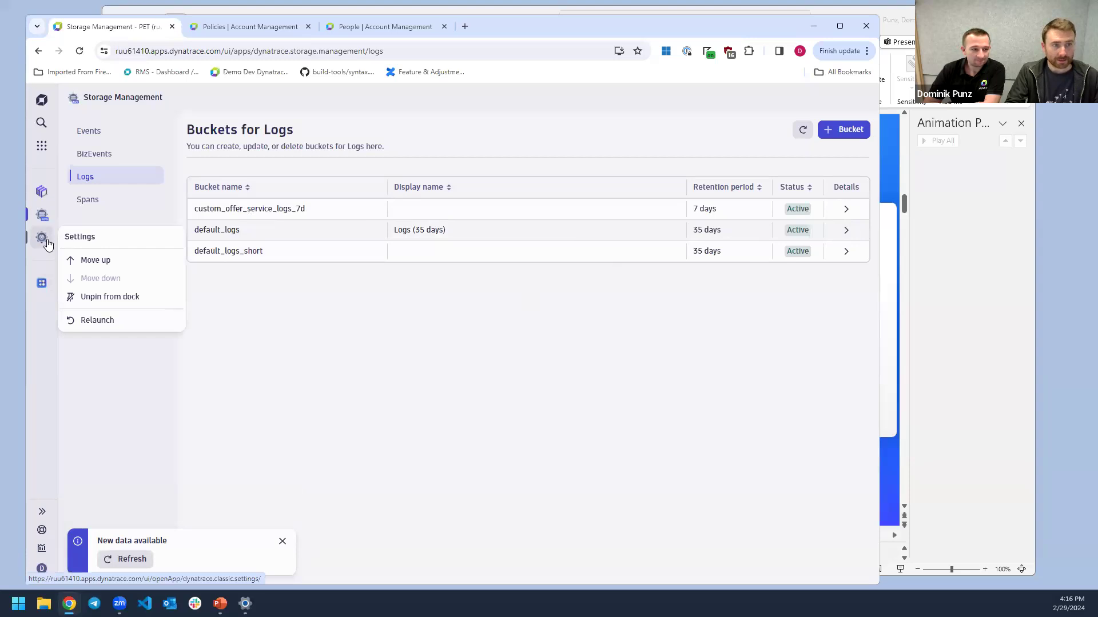
pyautogui.click(47, 240)
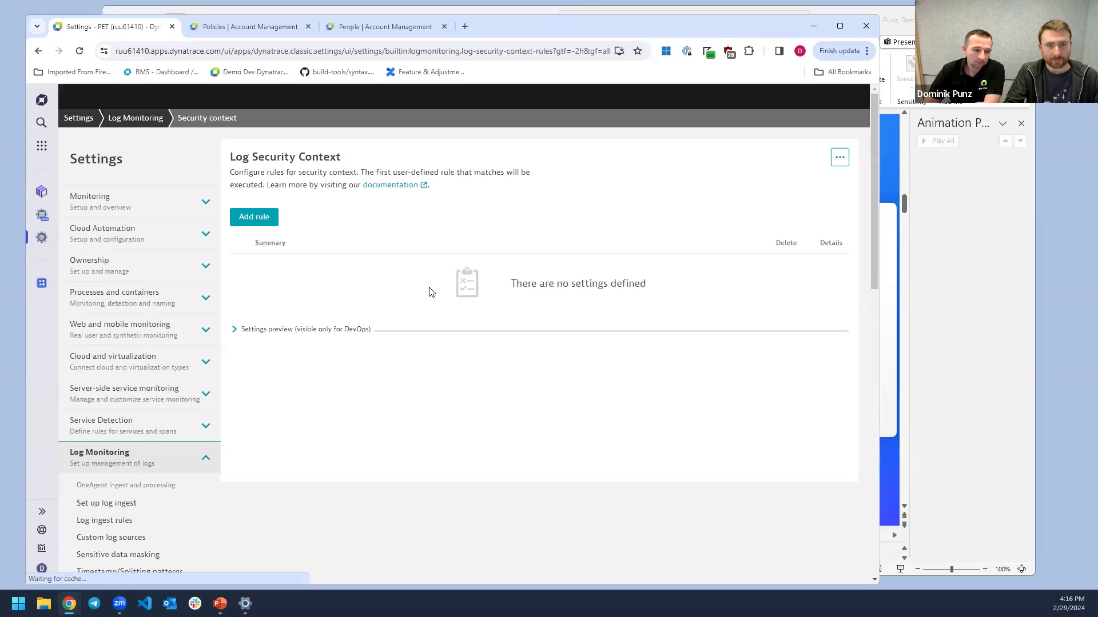
pyautogui.scroll(-4, 110, 457)
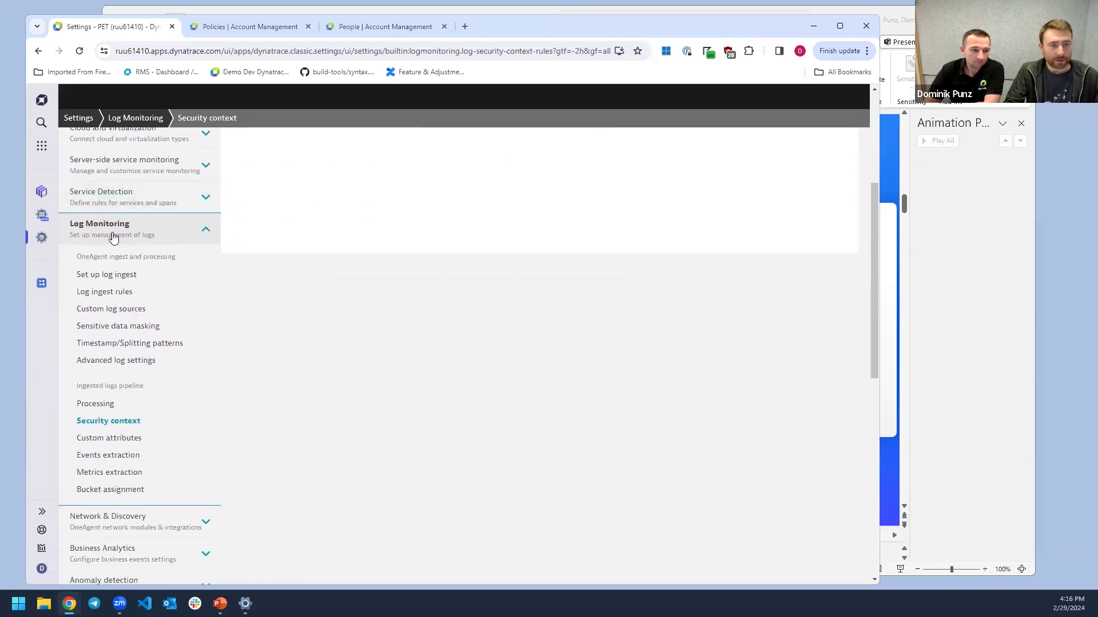
pyautogui.click(122, 490)
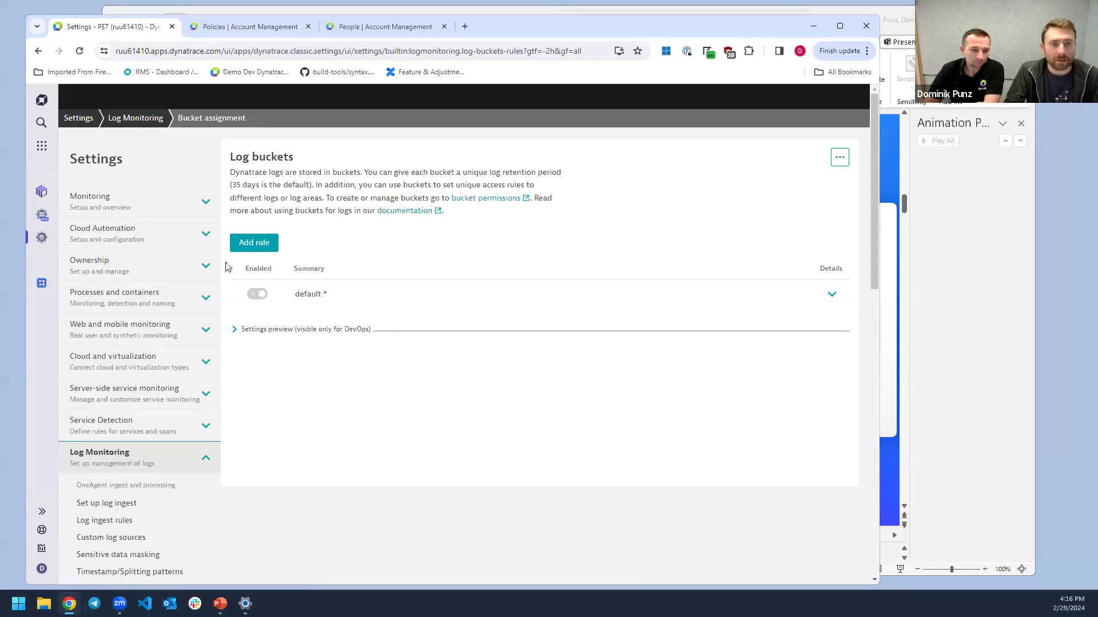
pyautogui.click(254, 246)
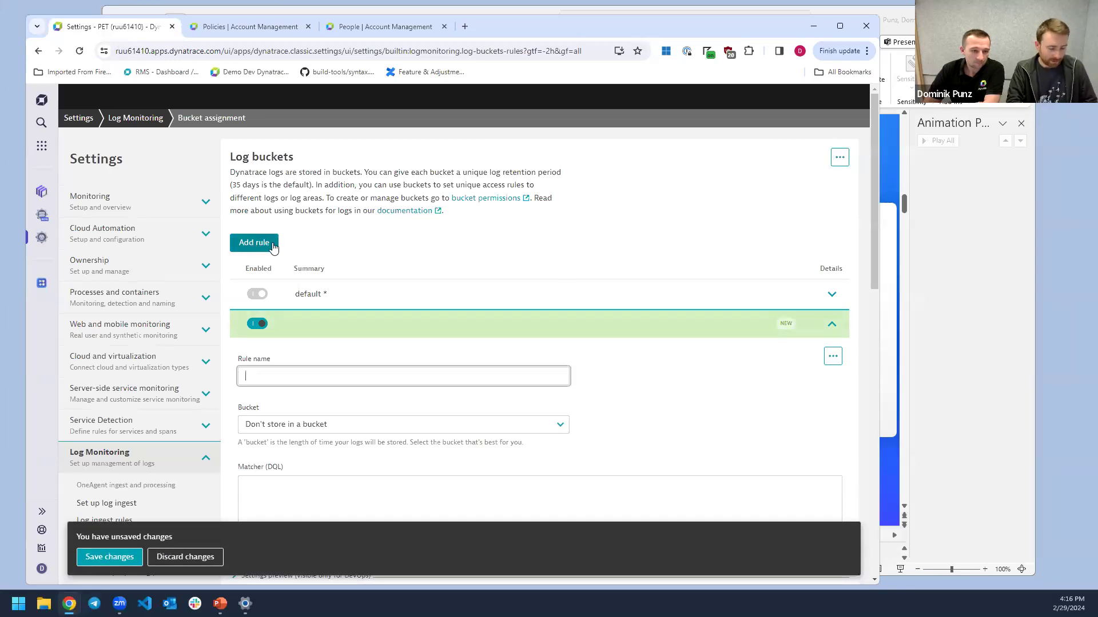
pyautogui.write('Offer Service Logs')
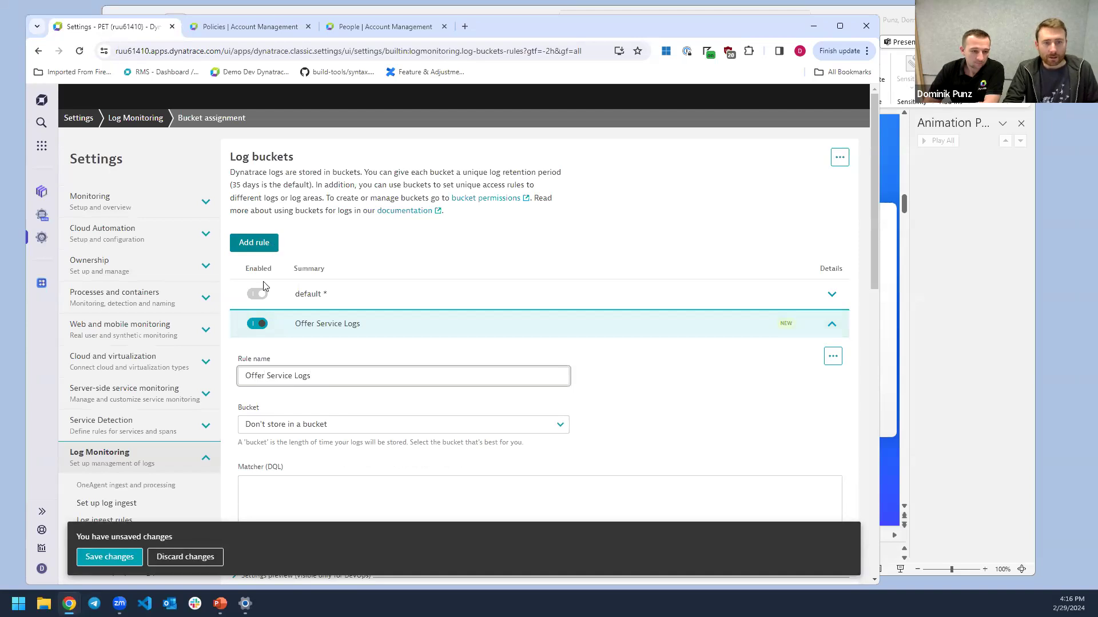
pyautogui.click(285, 428)
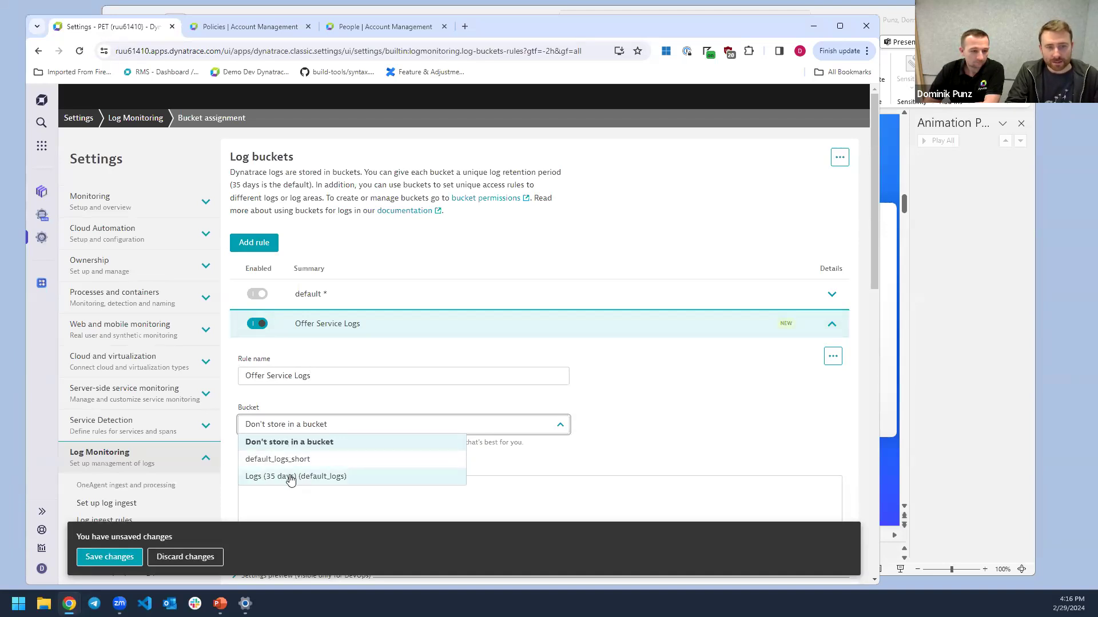
pyautogui.scroll(-1, 348, 458)
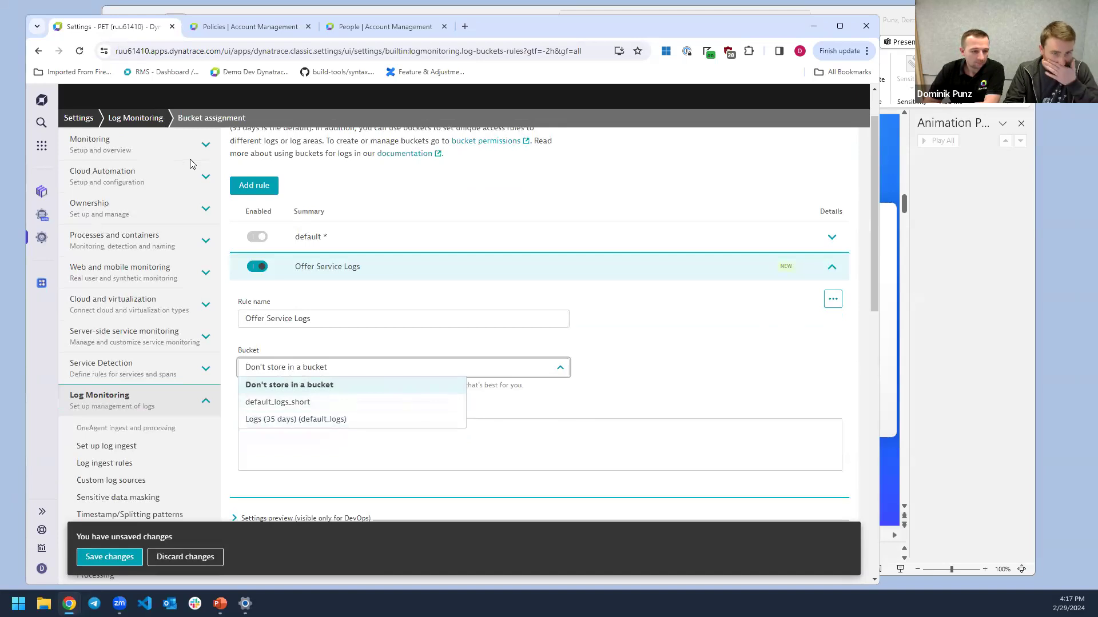
pyautogui.click(79, 51)
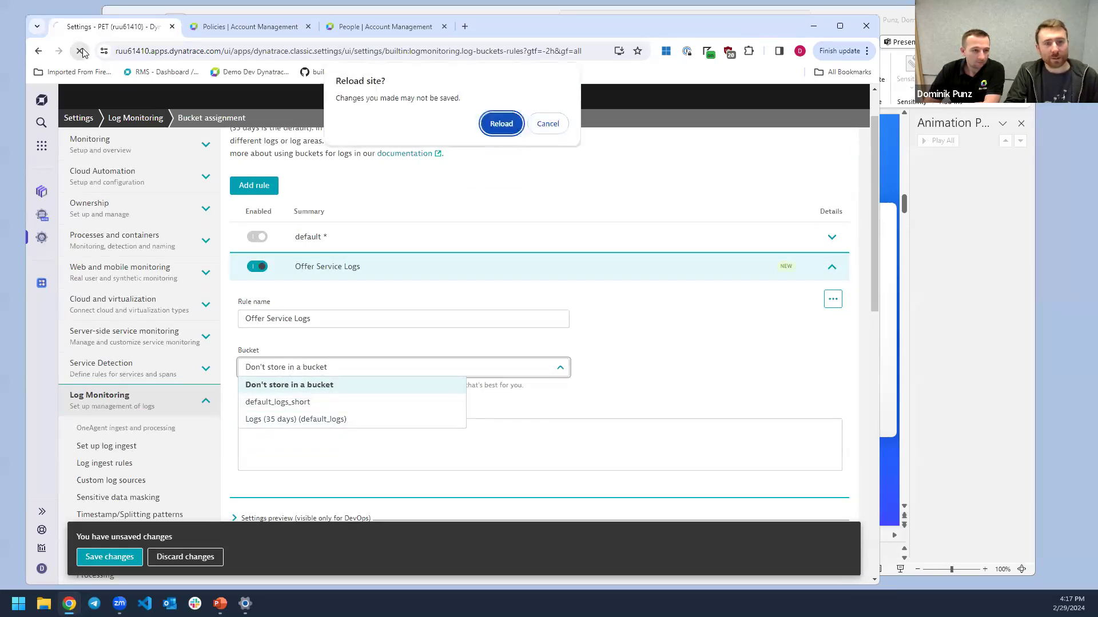
pyautogui.click(500, 123)
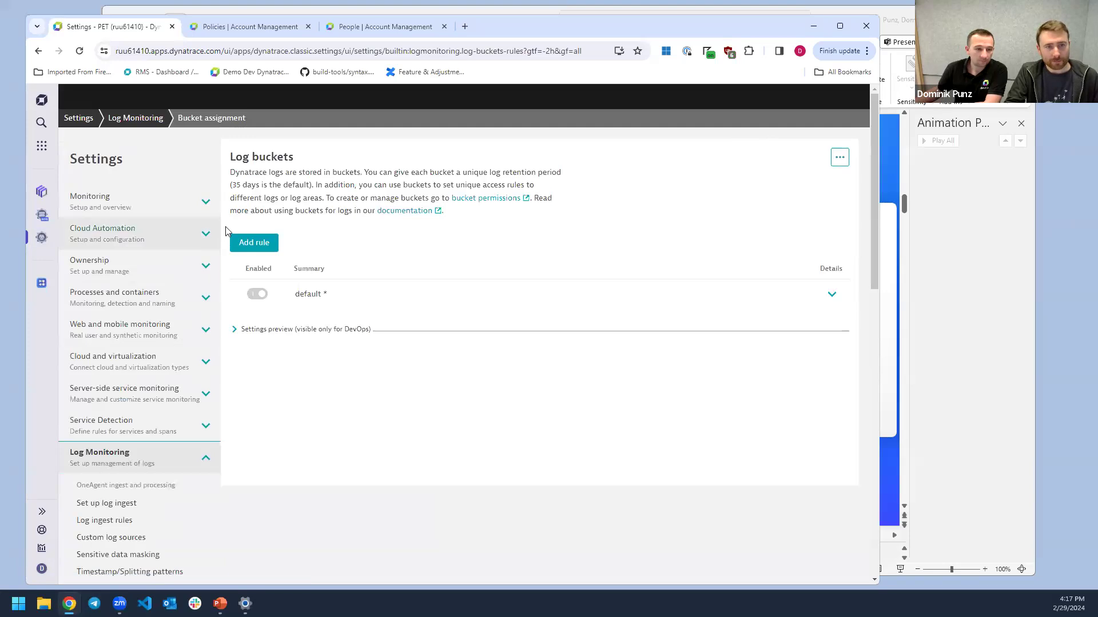
# Add a bucket assignment rule named "Offer Service Logs" that stores logs in custom_offer_service_logs_7d
pyautogui.click(261, 247)
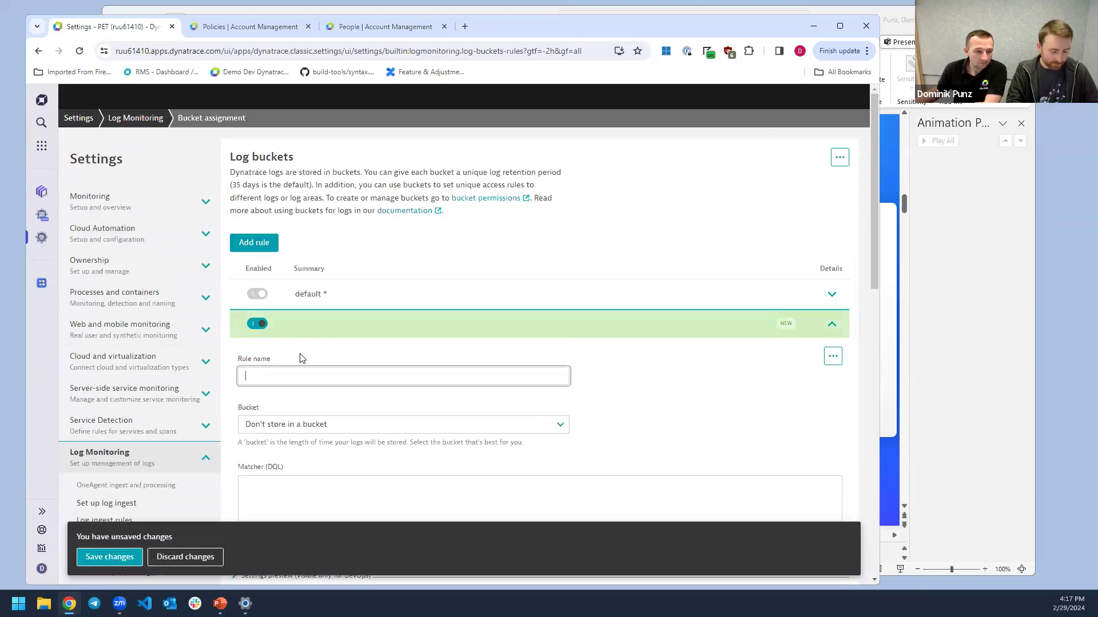
pyautogui.write('Offer Service')
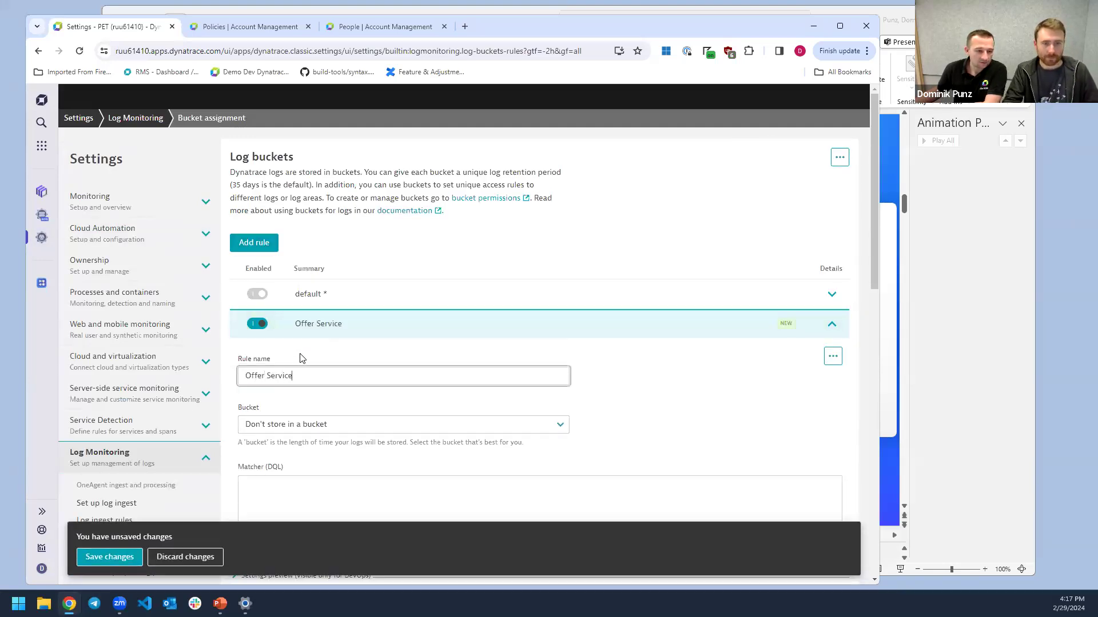
pyautogui.click(319, 424)
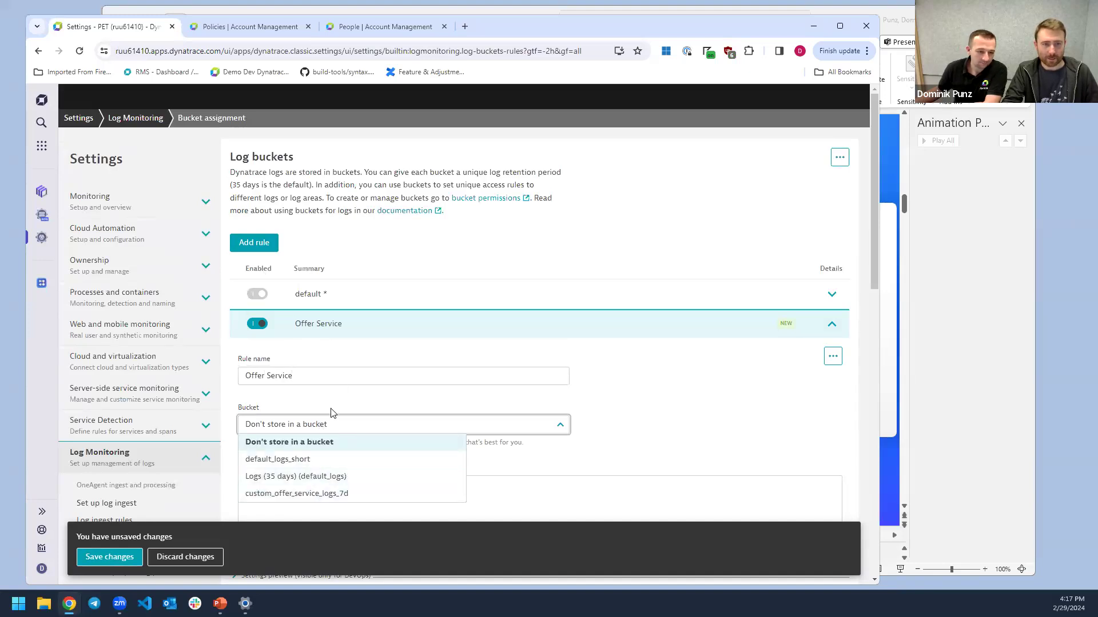
pyautogui.click(339, 368)
pyautogui.write('ervice Logs')
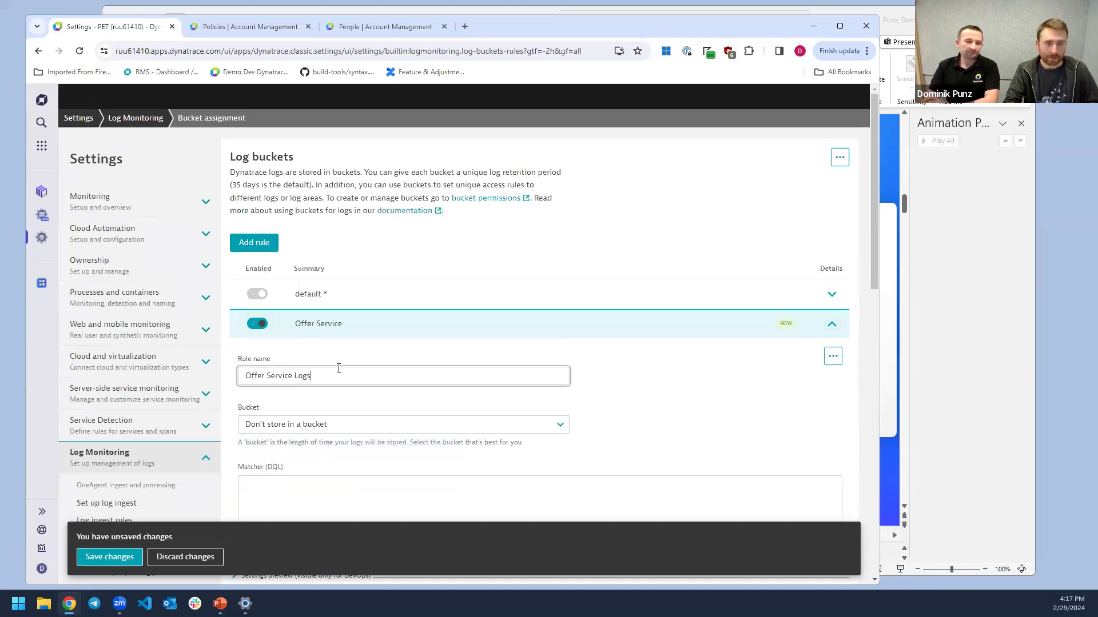
pyautogui.click(311, 426)
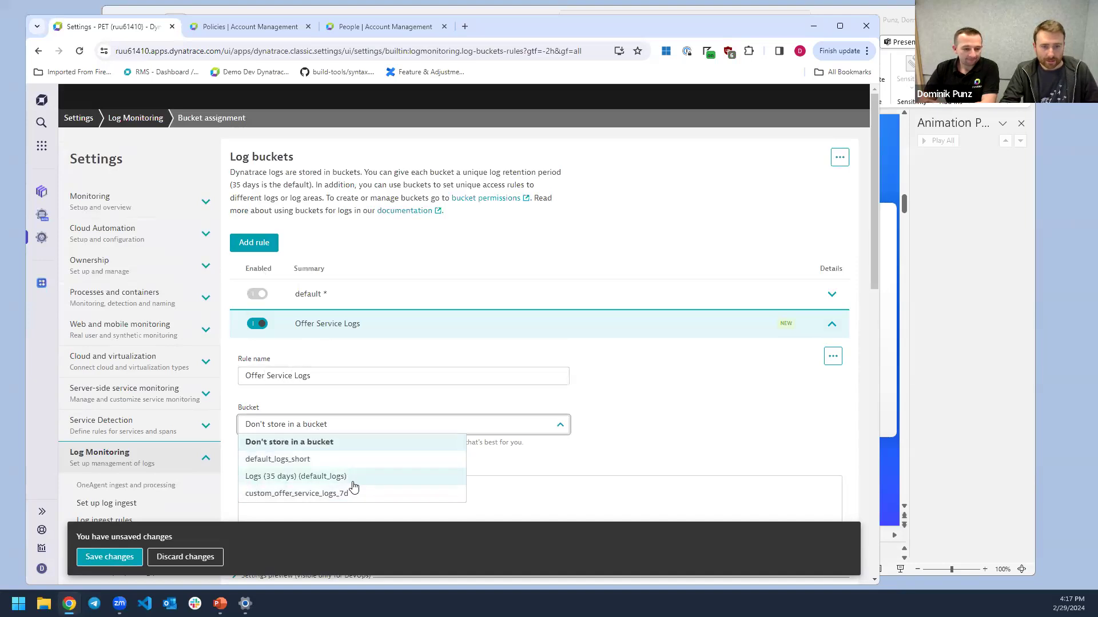
pyautogui.click(348, 494)
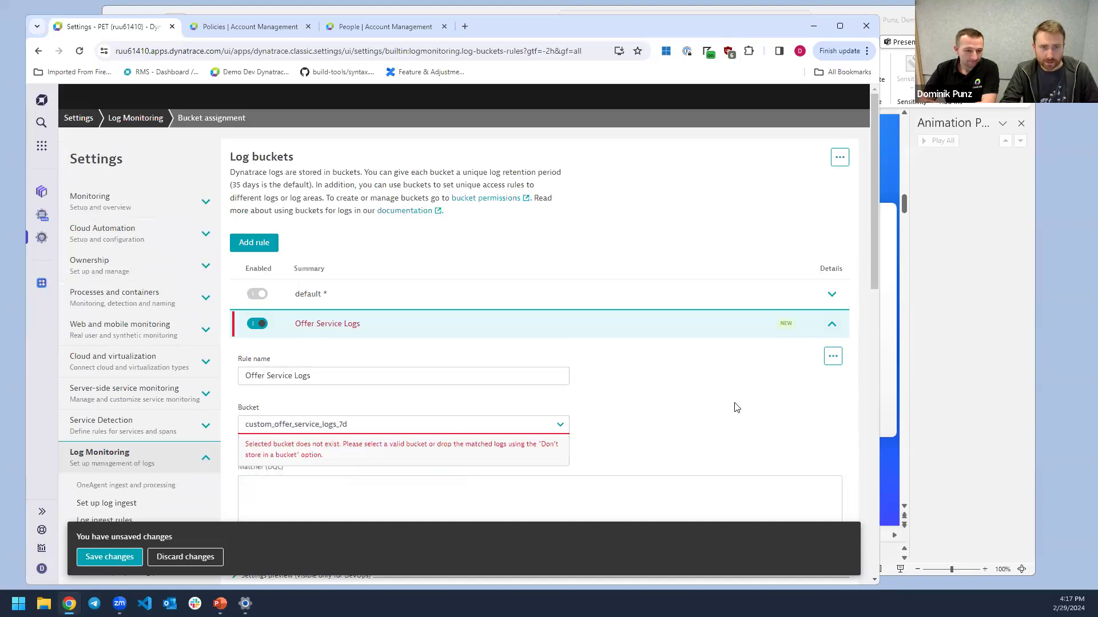
# Set the rule's DQL matcher to dt.process.name == "src/app.js (easytrade_offer_service)" and copy the expression
pyautogui.scroll(-2, 703, 423)
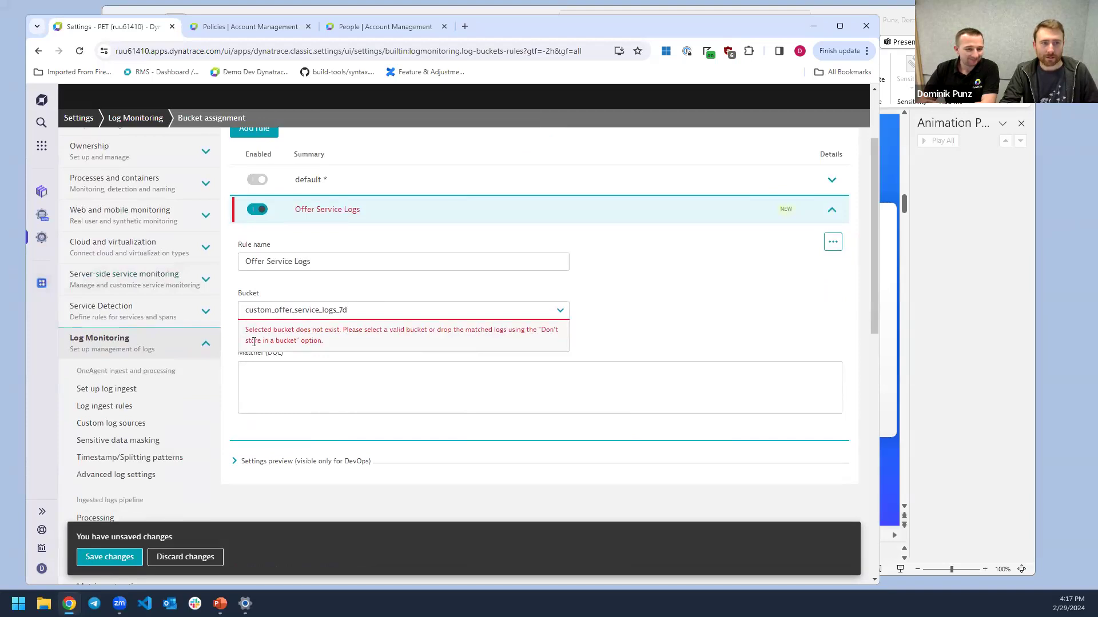
pyautogui.click(278, 386)
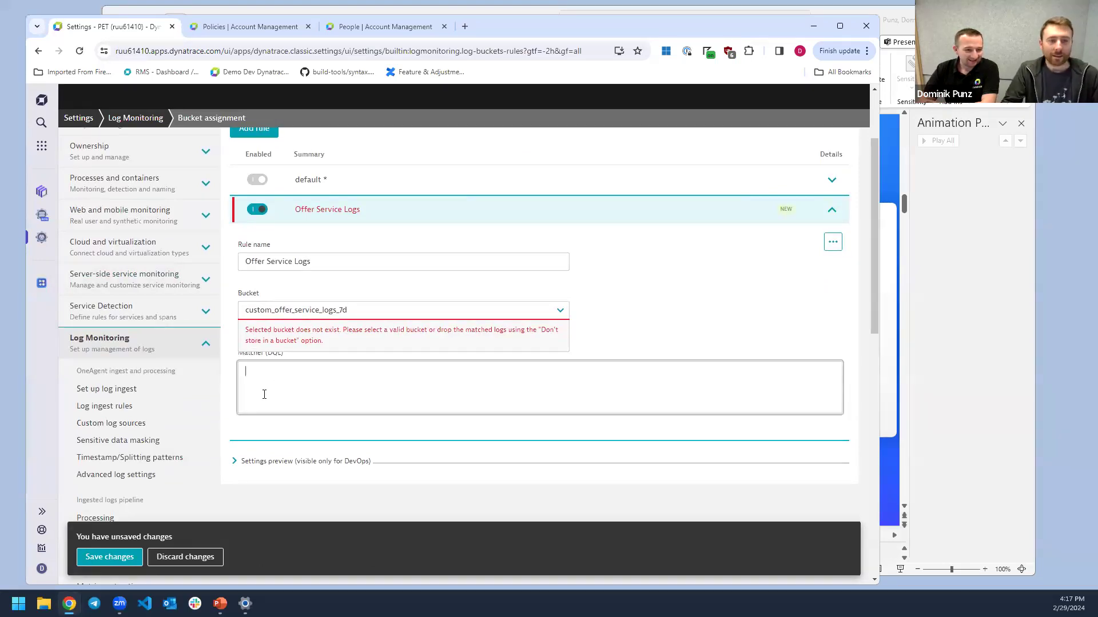
pyautogui.click(560, 311)
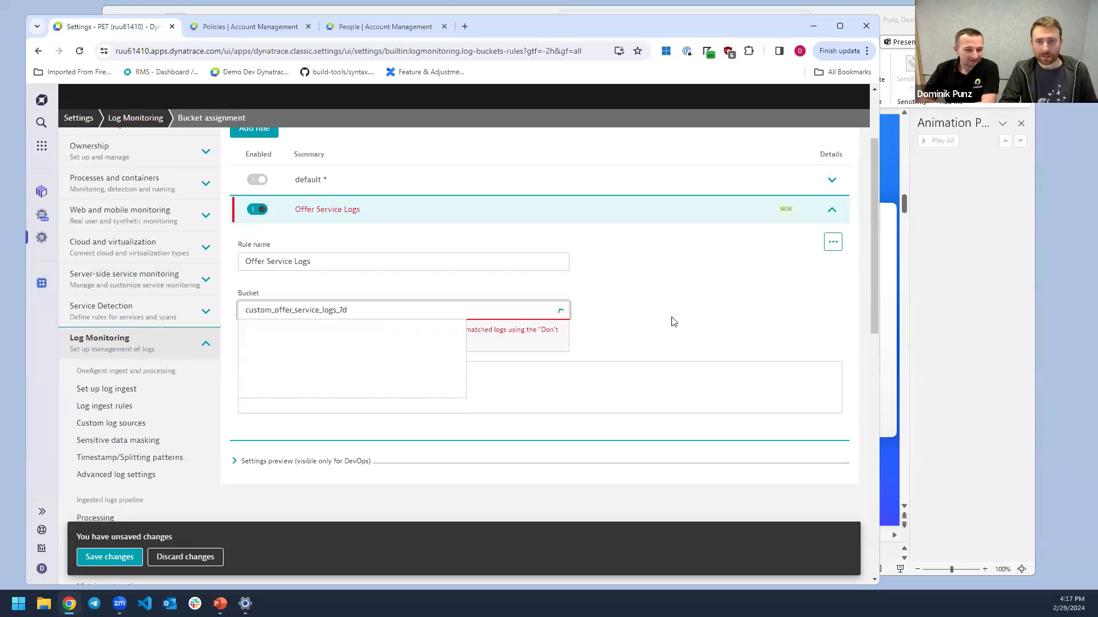
pyautogui.click(606, 324)
pyautogui.click(389, 392)
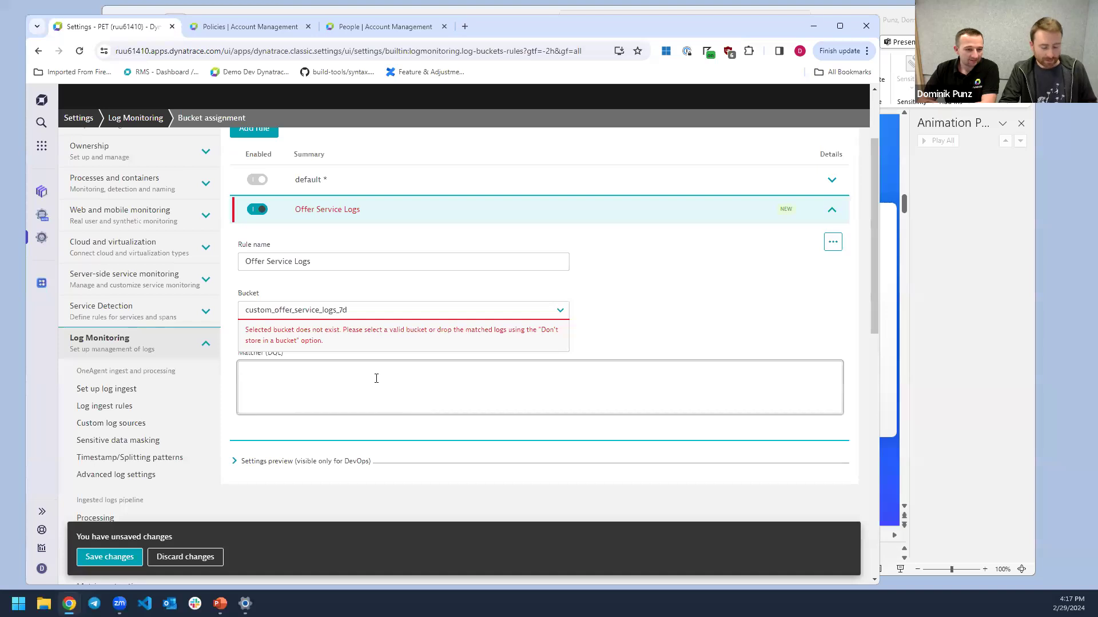
pyautogui.write('dt.process.name == "src/app.js (easytrade_offer_service)"')
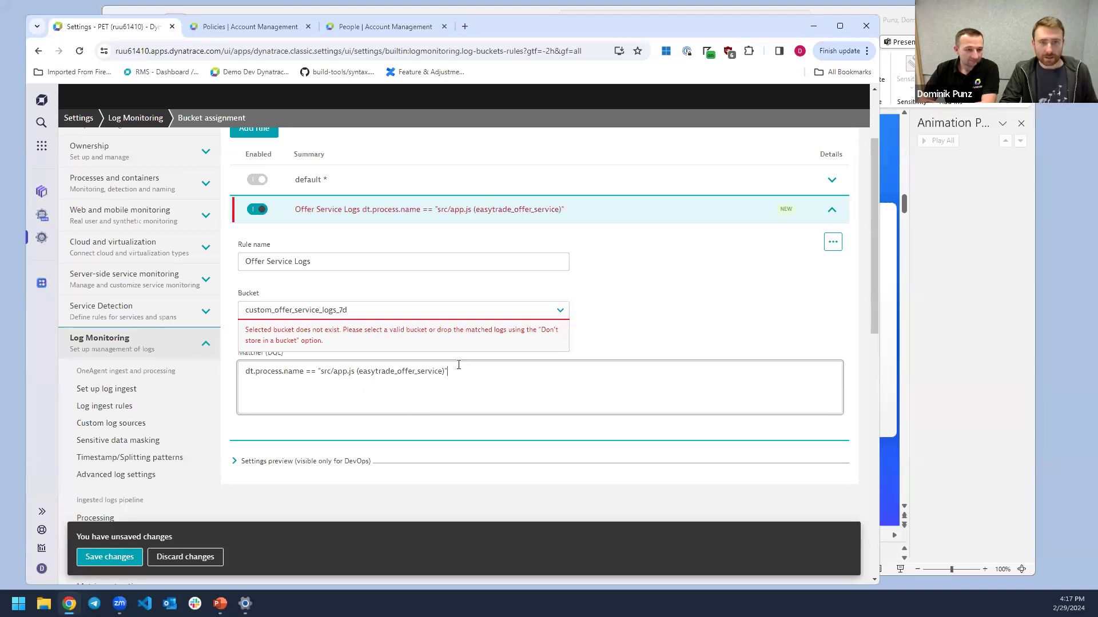
pyautogui.moveTo(469, 375); pyautogui.dragTo(241, 377)
pyautogui.hotkey('ctrl', 'c')
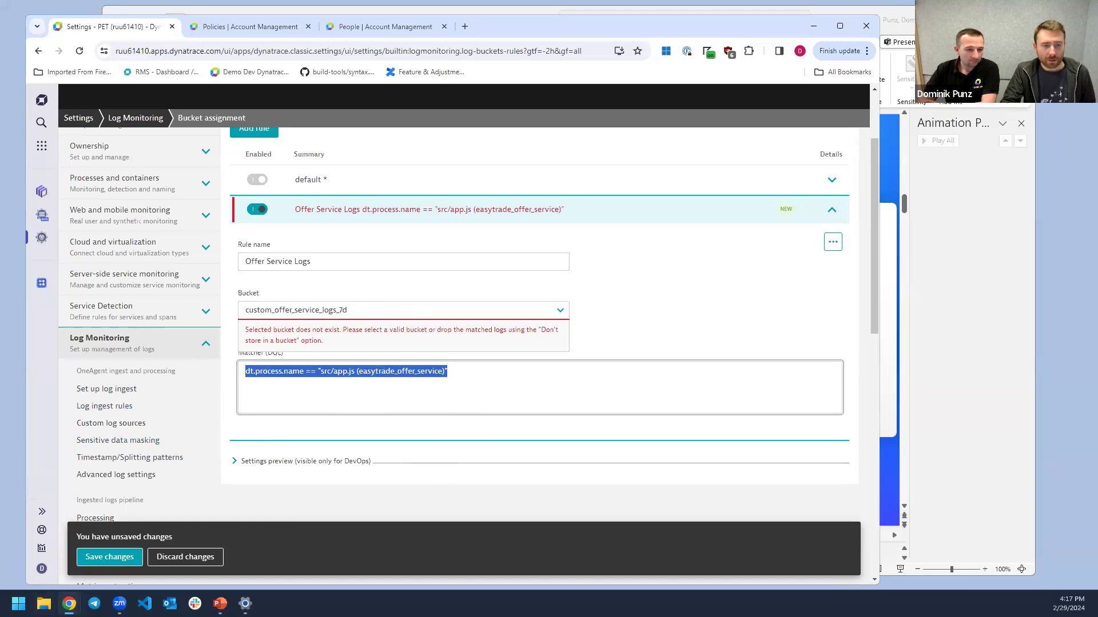
# Try to save the Offer Service Logs rule, and reload the page, discarding the unsaved changes
pyautogui.click(120, 558)
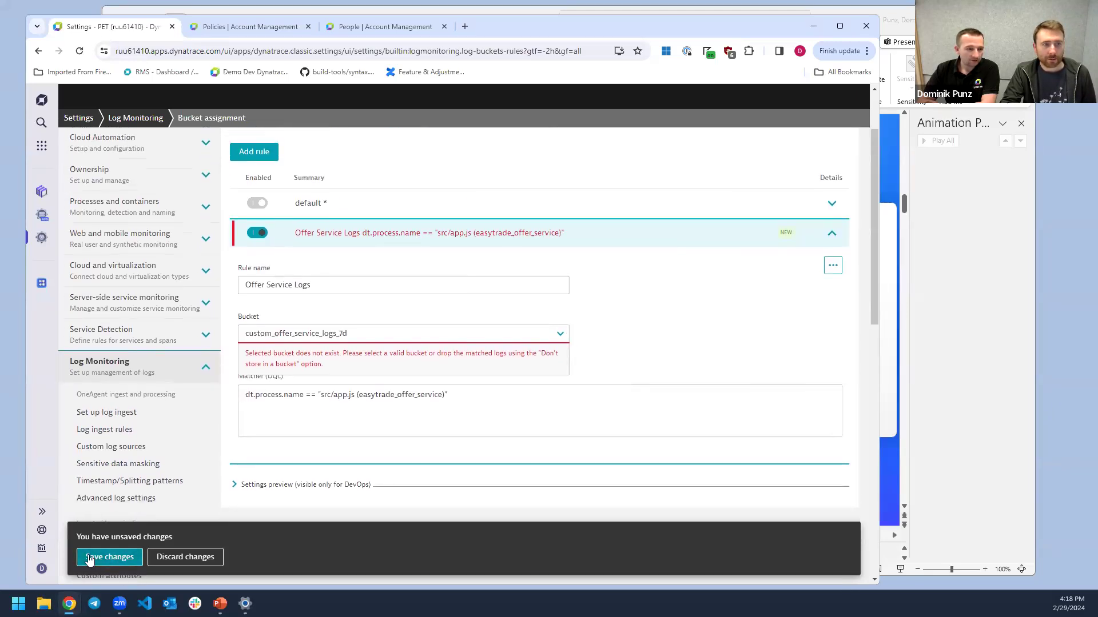
pyautogui.click(81, 52)
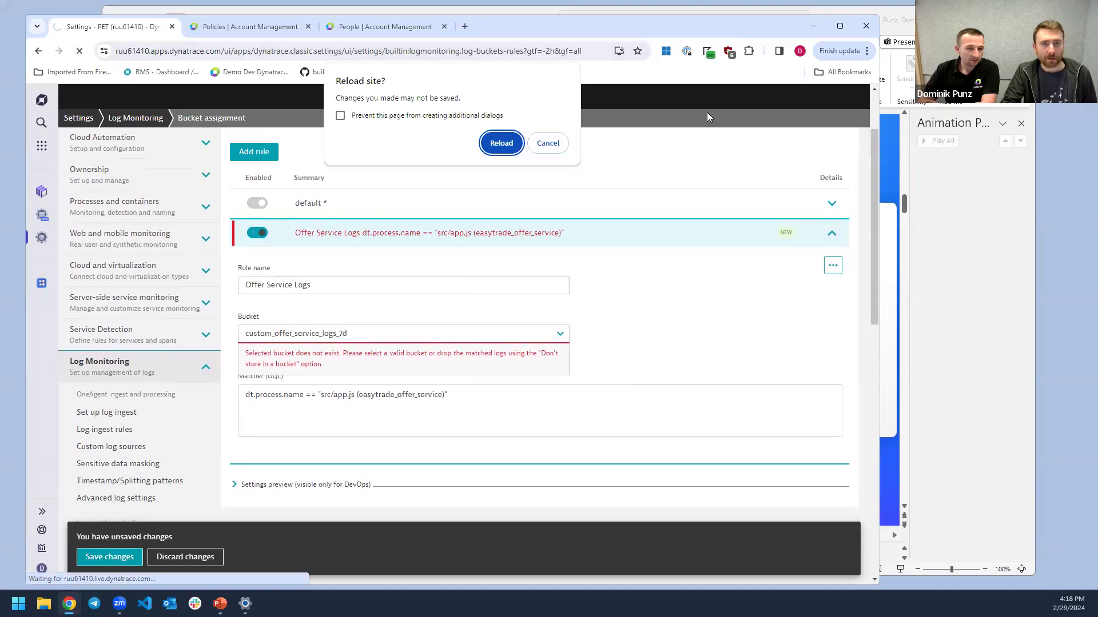
pyautogui.click(501, 143)
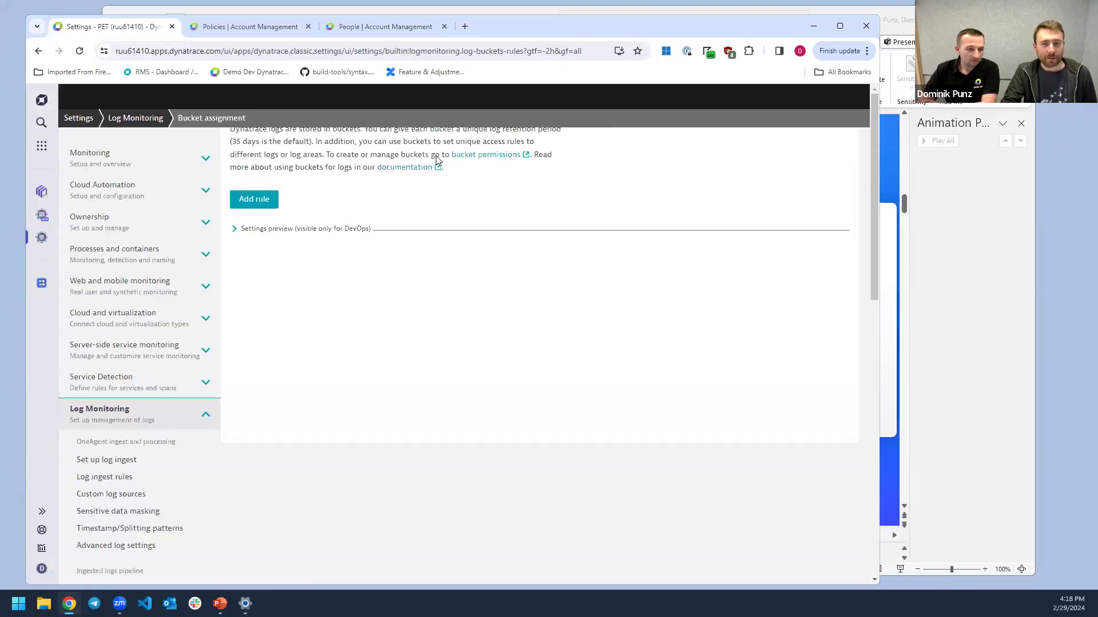
# Add a new log bucket rule named "Offer Service Logs" with custom_offer_service_logs_7d as its bucket
pyautogui.click(262, 244)
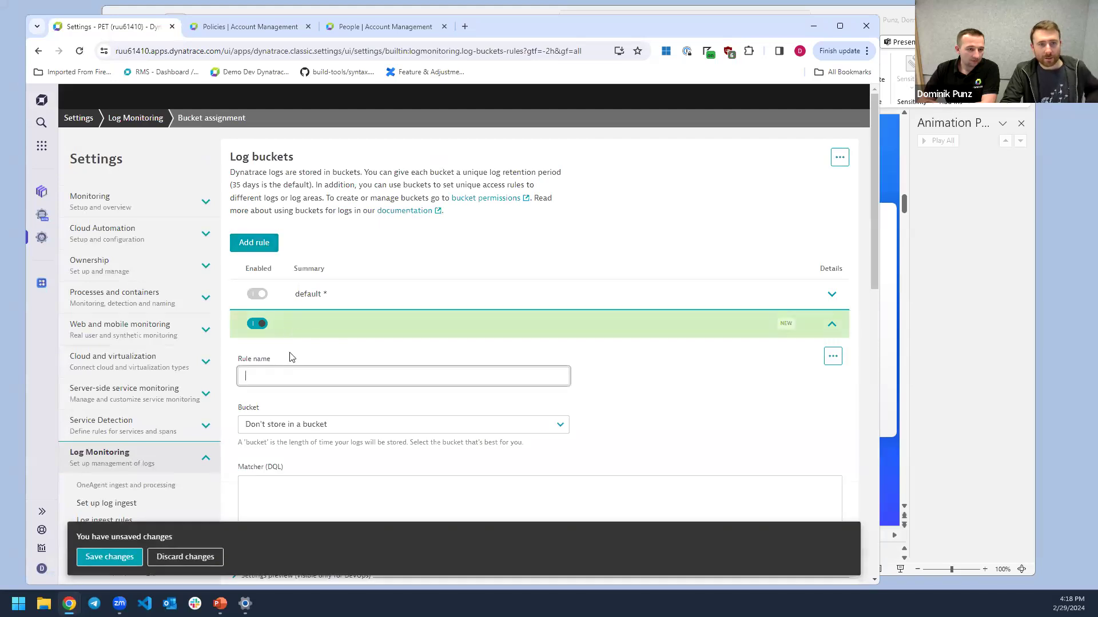
pyautogui.write('Offer')
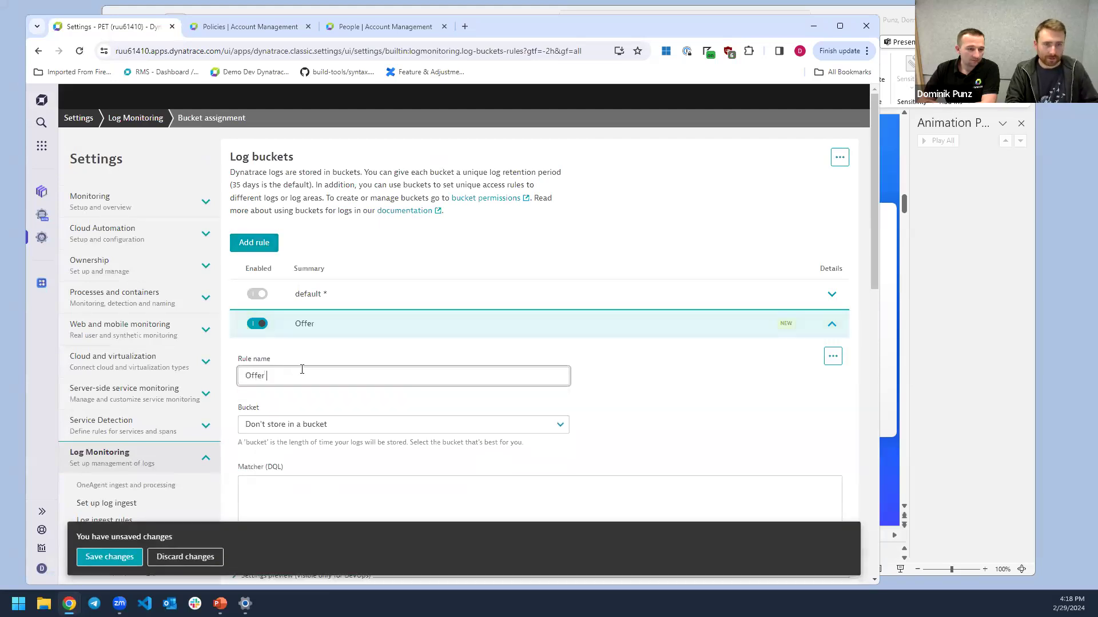
pyautogui.click(346, 426)
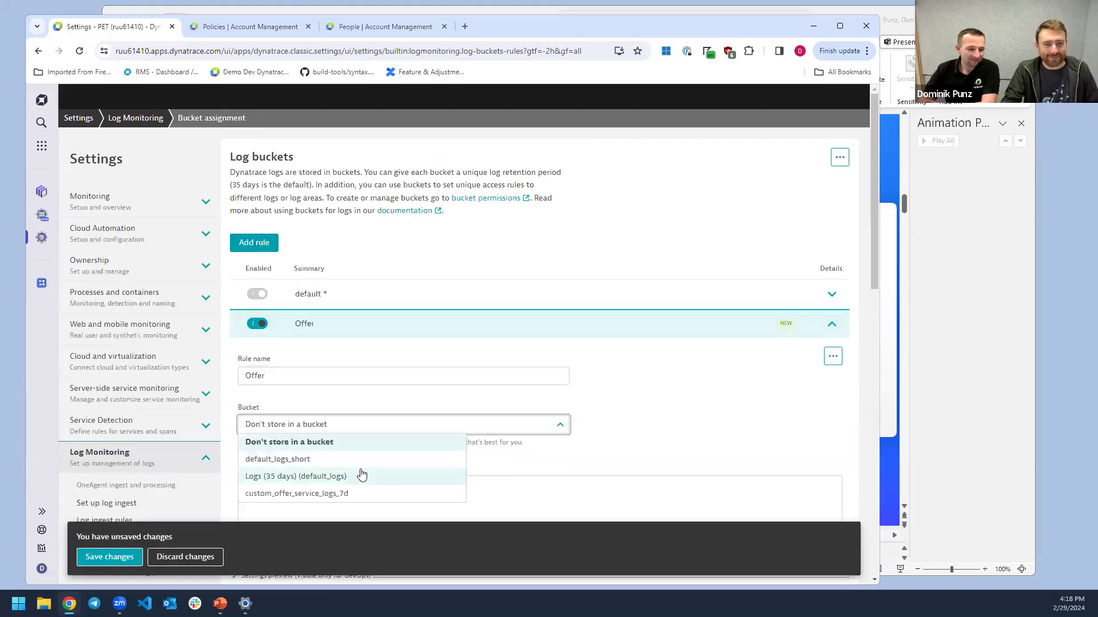
pyautogui.click(362, 493)
pyautogui.click(337, 378)
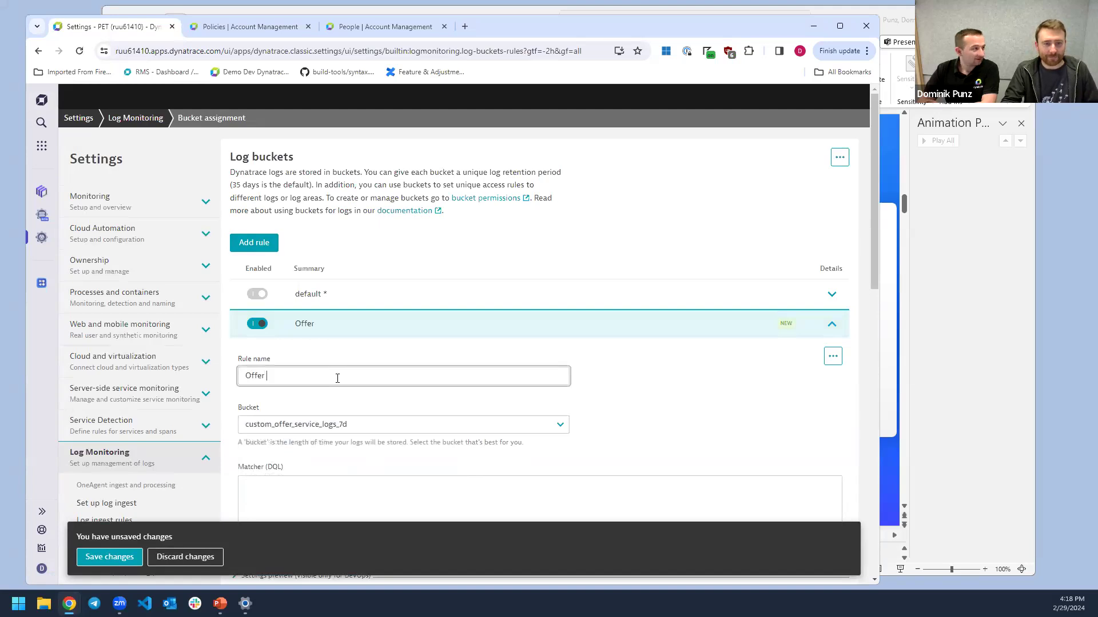
pyautogui.write('Service Logs')
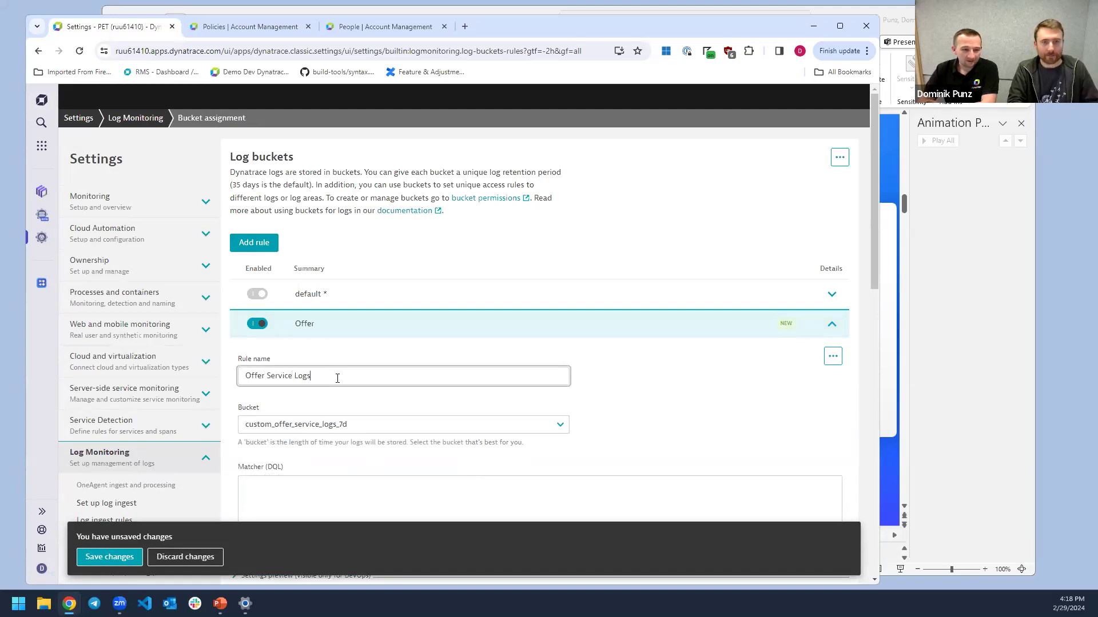
# Paste the matcher dt.process.name == "src/app.js (easytrade_offer_service)" into the Offer Service Logs rule and save the changes
pyautogui.click(355, 500)
pyautogui.hotkey('ctrl', 'v')
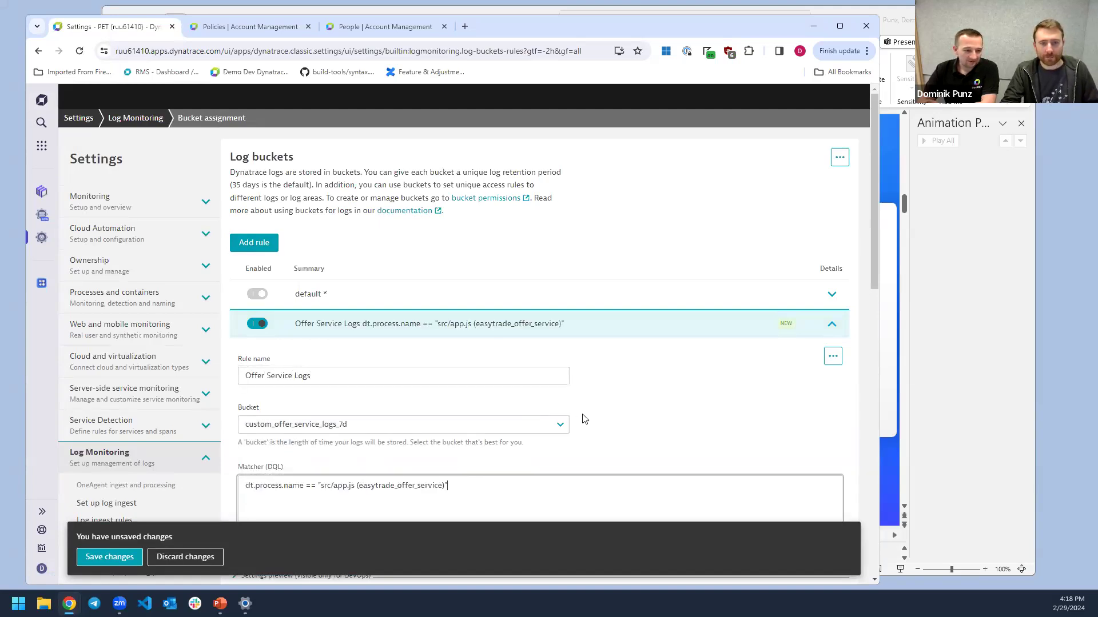
pyautogui.scroll(-2, 583, 417)
pyautogui.click(111, 559)
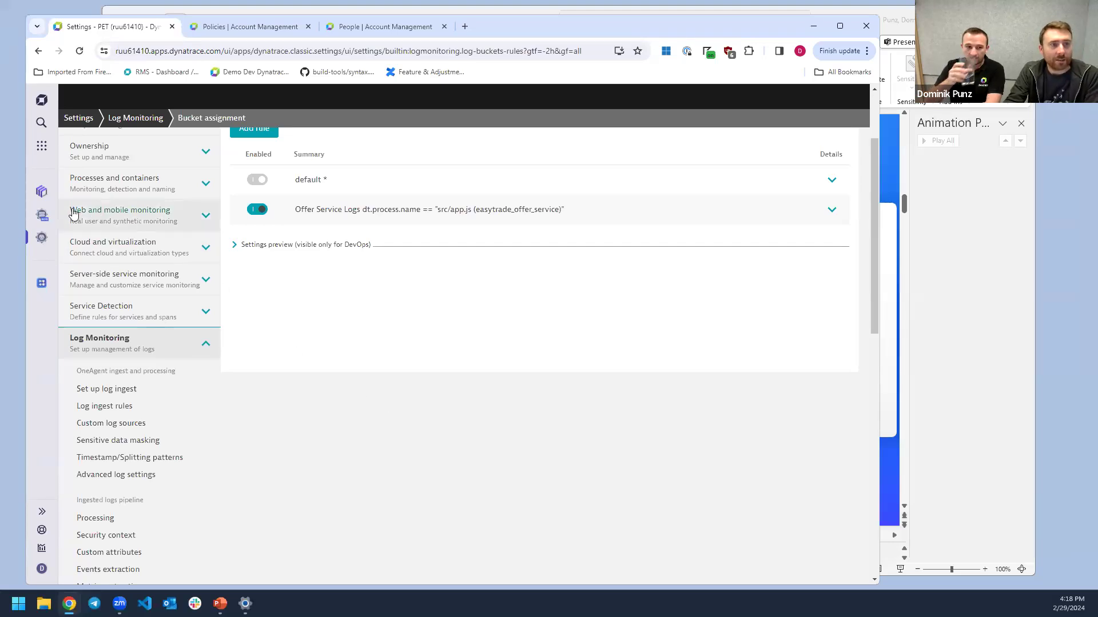
# Switch to the Notebooks app and rerun the query counting easytrade_offer_service logs per bucket over the last 2 hours
pyautogui.moveTo(44, 192)
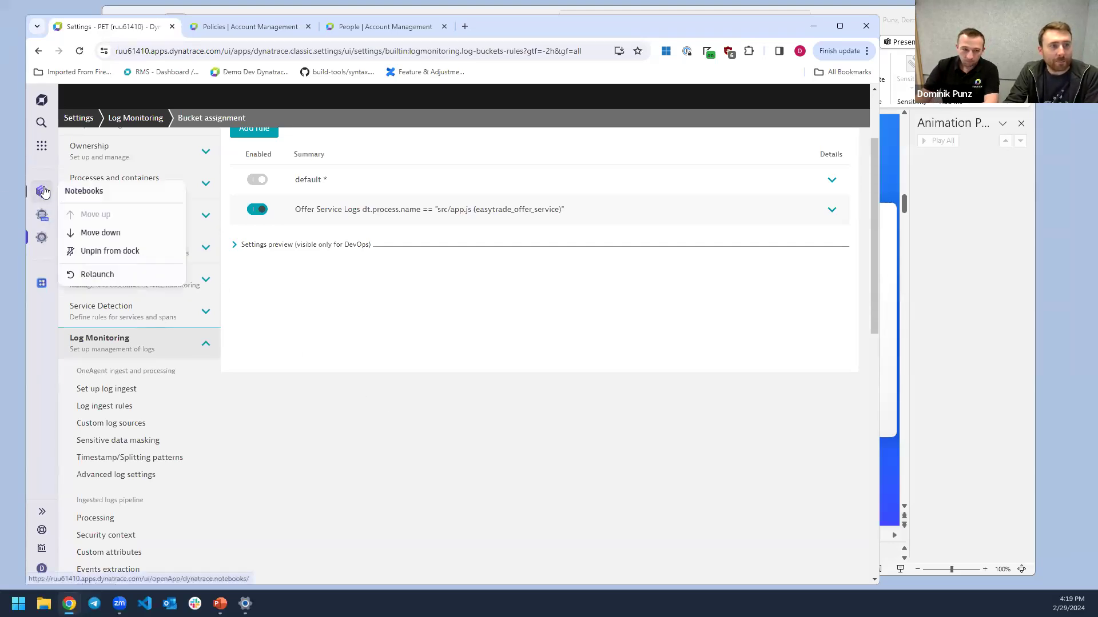
pyautogui.click(80, 192)
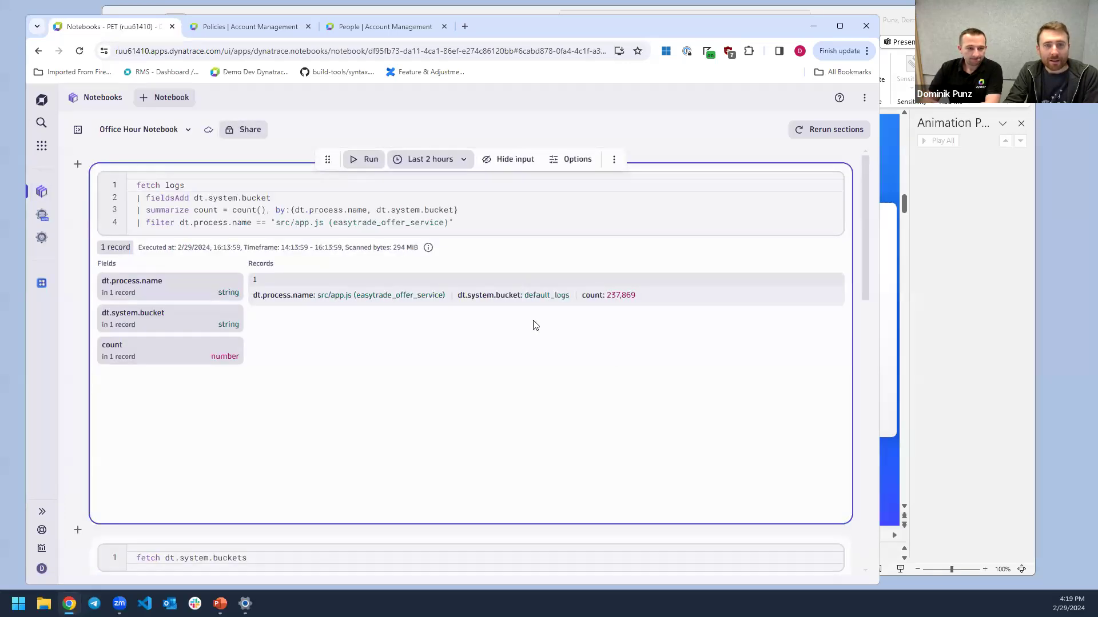
pyautogui.moveTo(329, 223); pyautogui.dragTo(447, 225)
pyautogui.click(509, 325)
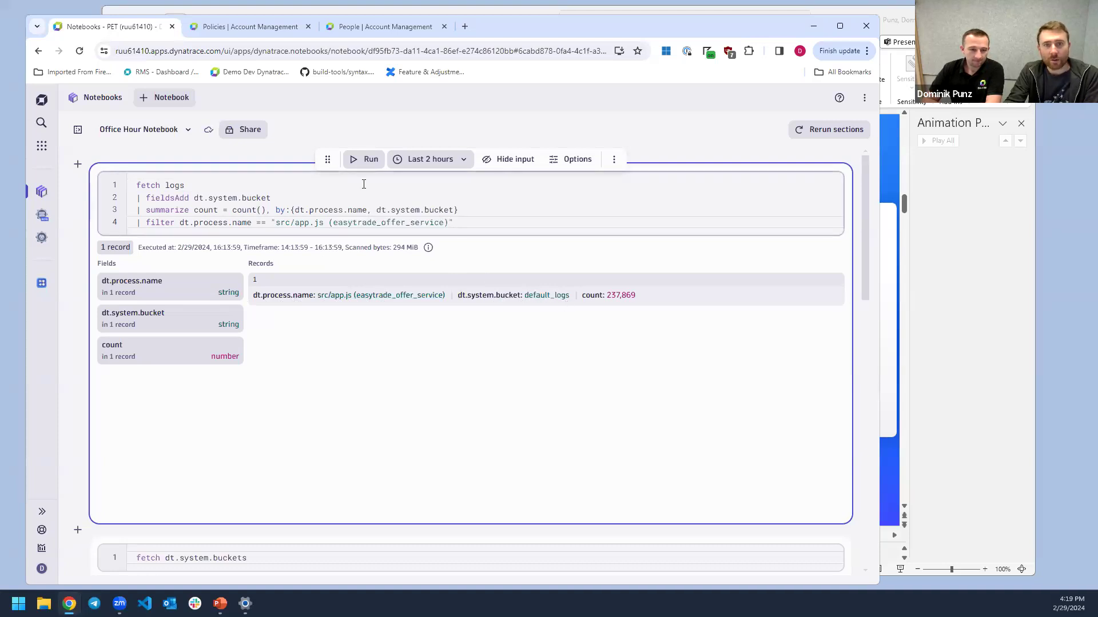
pyautogui.click(369, 162)
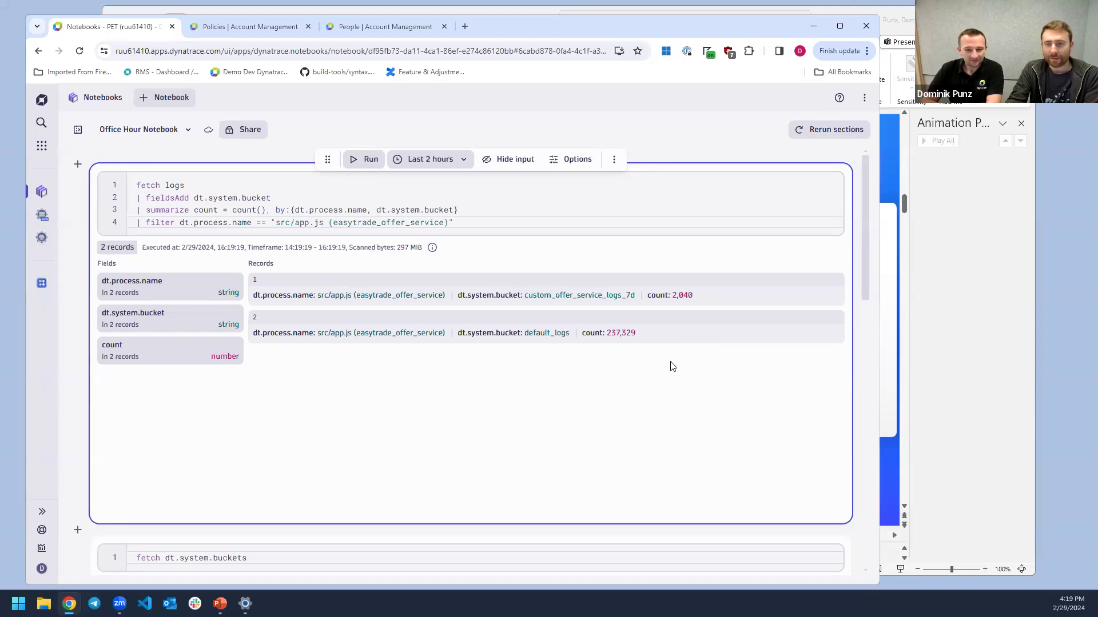
pyautogui.rightClick(49, 246)
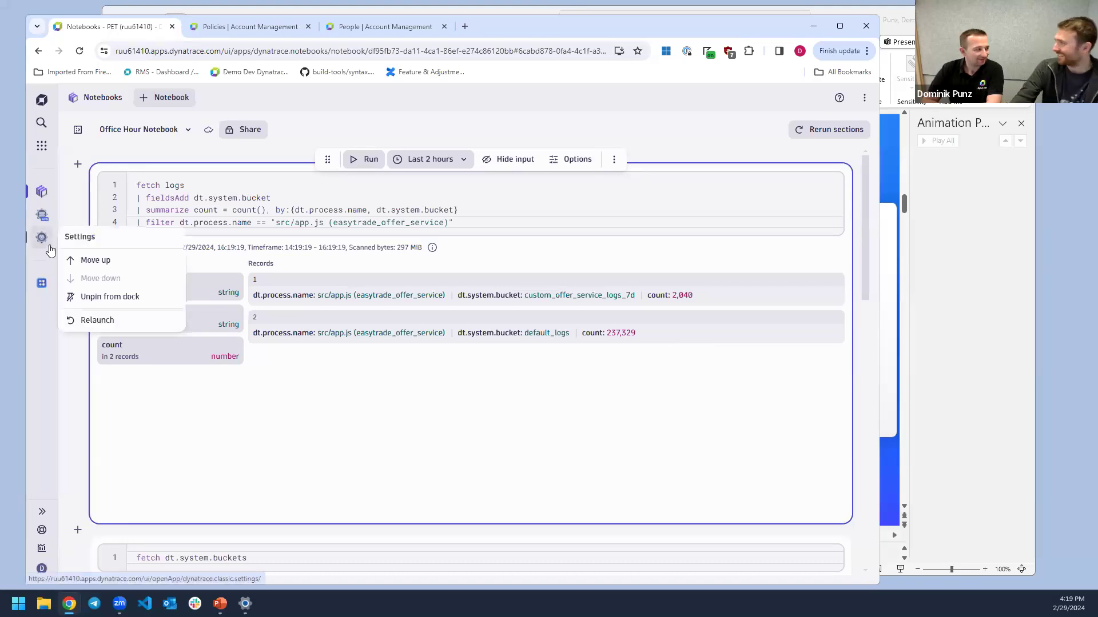
pyautogui.click(126, 227)
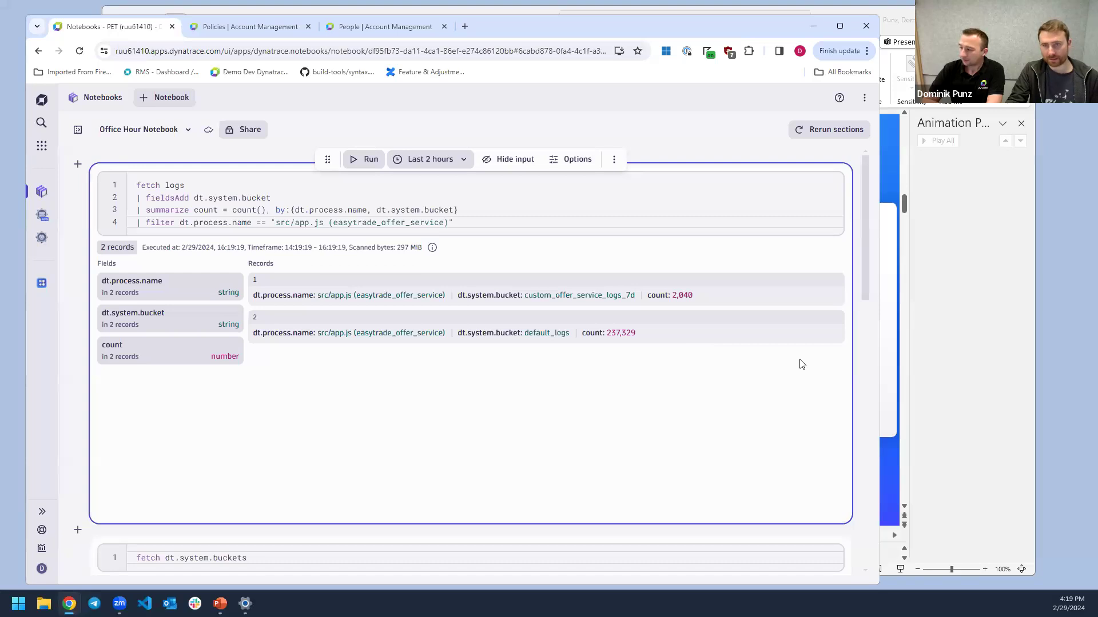
# Switch to PowerPoint, start the slide show from the Tables and Buckets demo slide and advance to "Permissions, Policies, Groups & People"
pyautogui.click(894, 297)
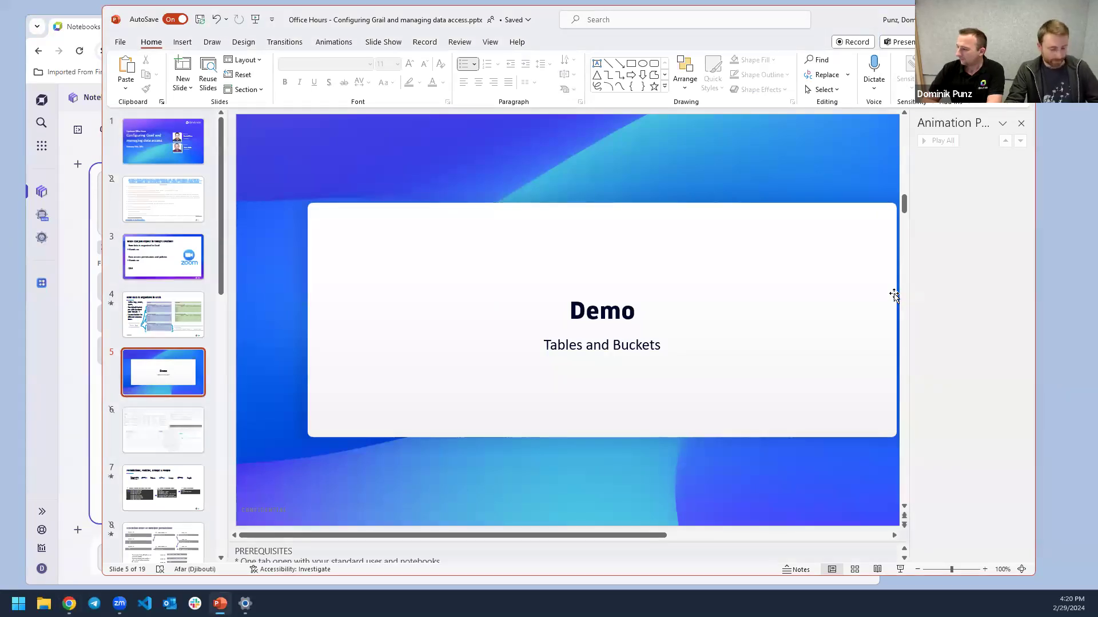
pyautogui.hotkey('alt', 'Tab')
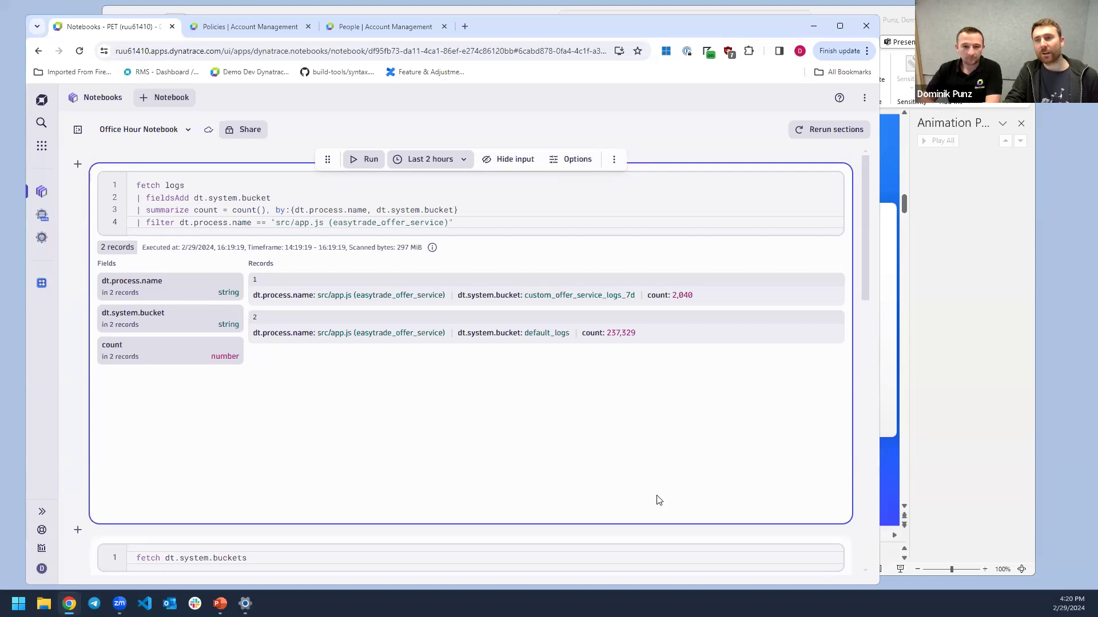
pyautogui.click(888, 490)
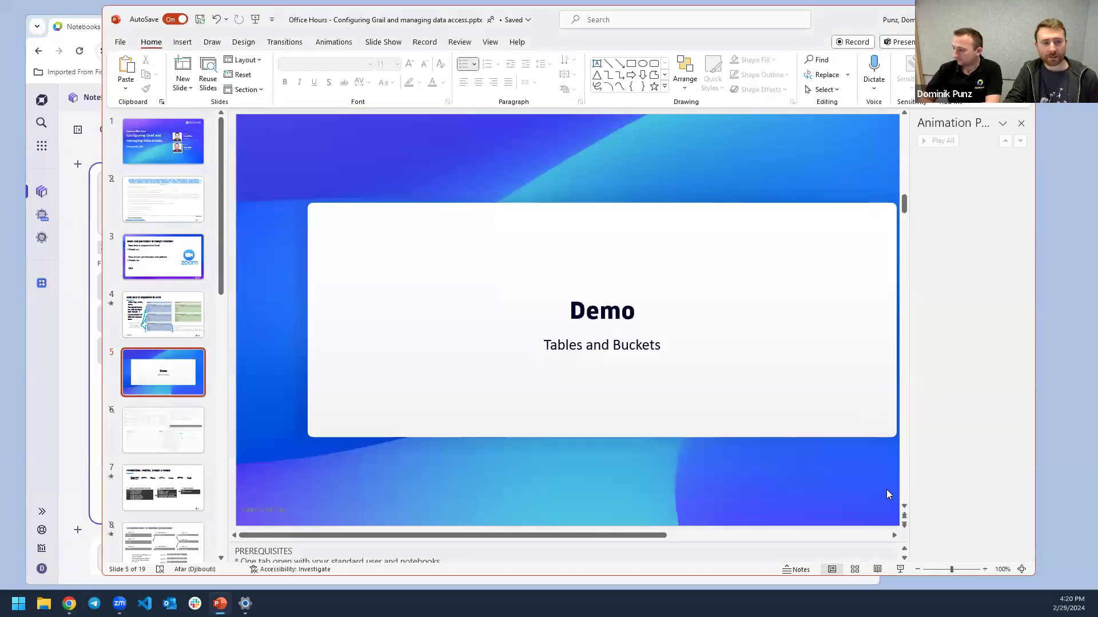
pyautogui.click(902, 569)
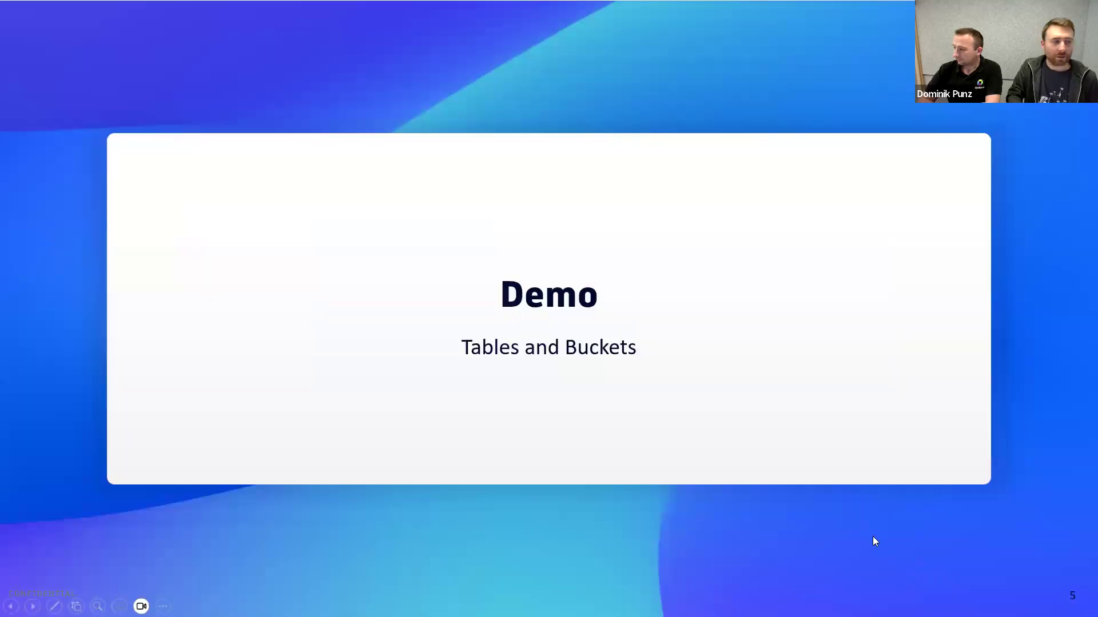
pyautogui.press('Right')
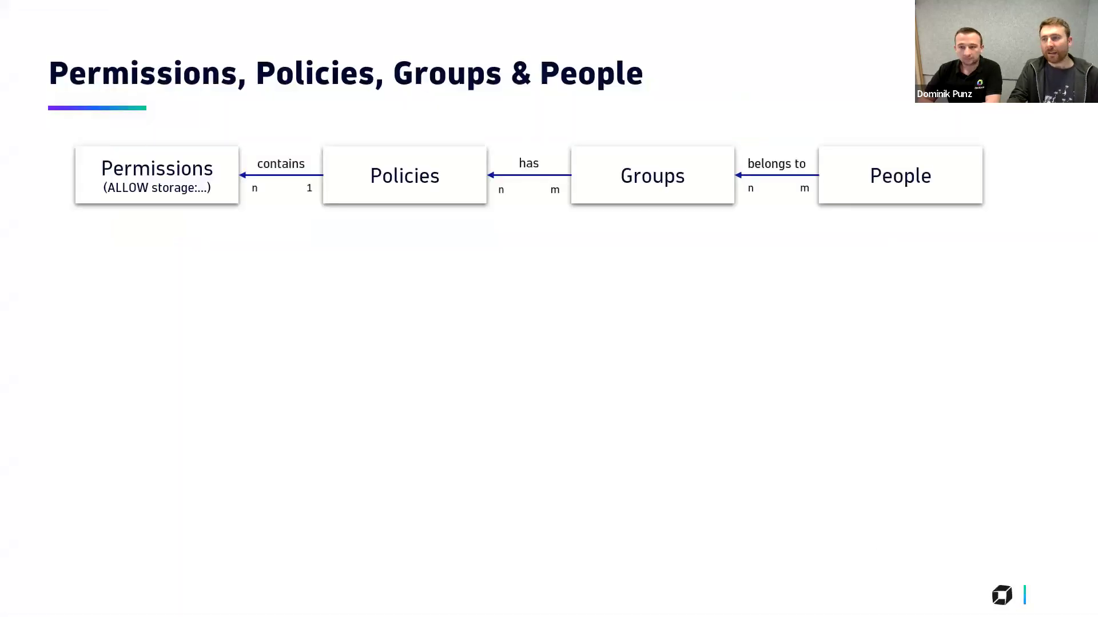
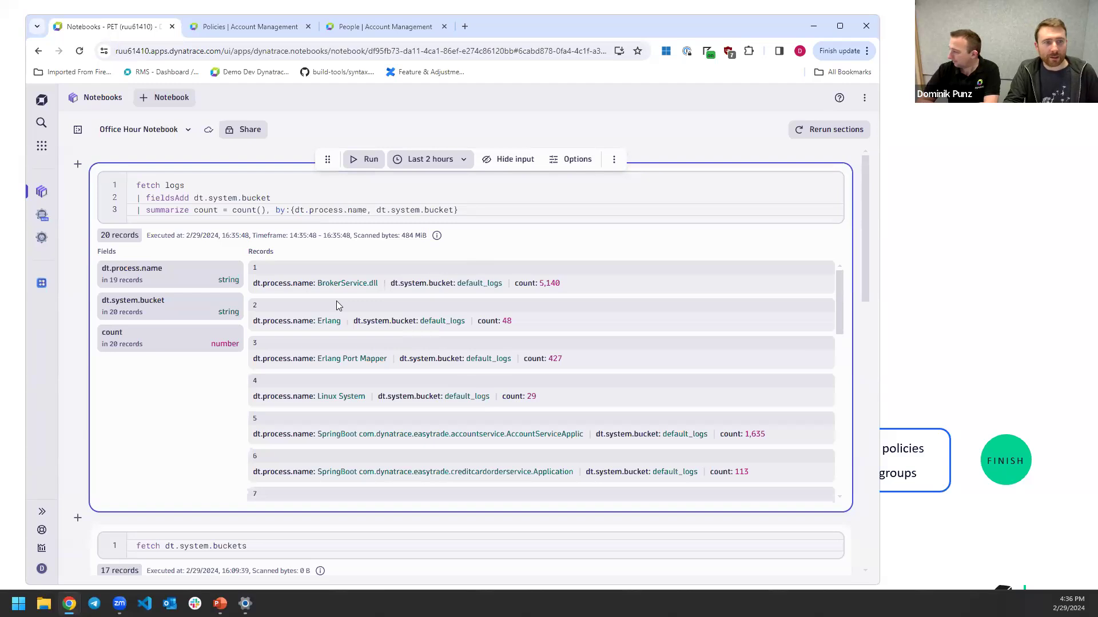
# Filter the notebook's log query by the process name easyTradeManager.dll from its result records
pyautogui.scroll(-5, 400, 352)
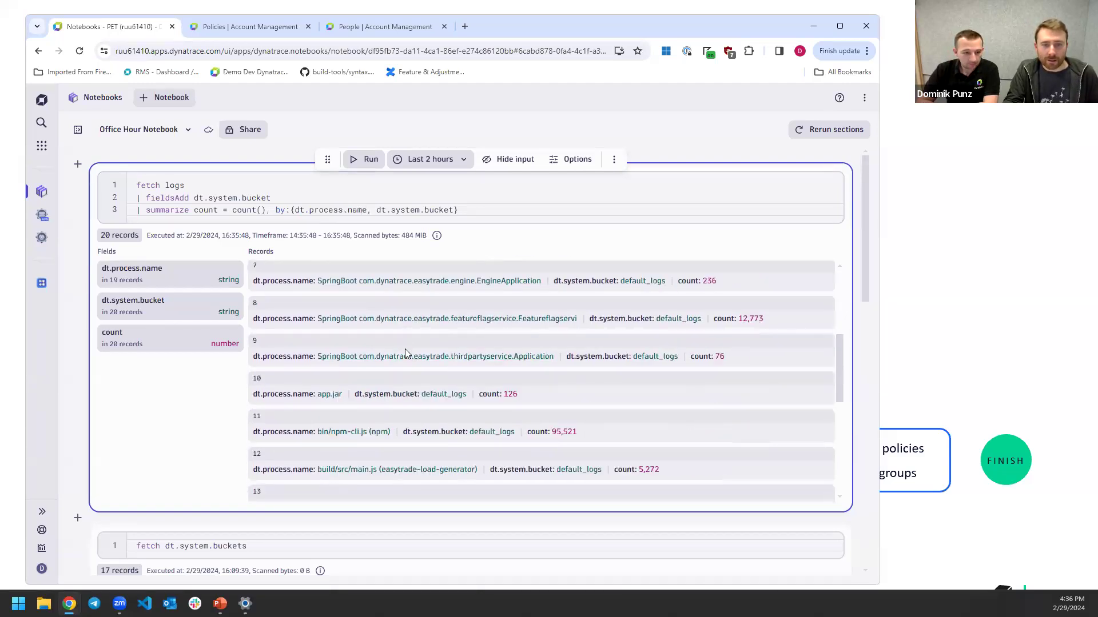
pyautogui.scroll(-3, 517, 381)
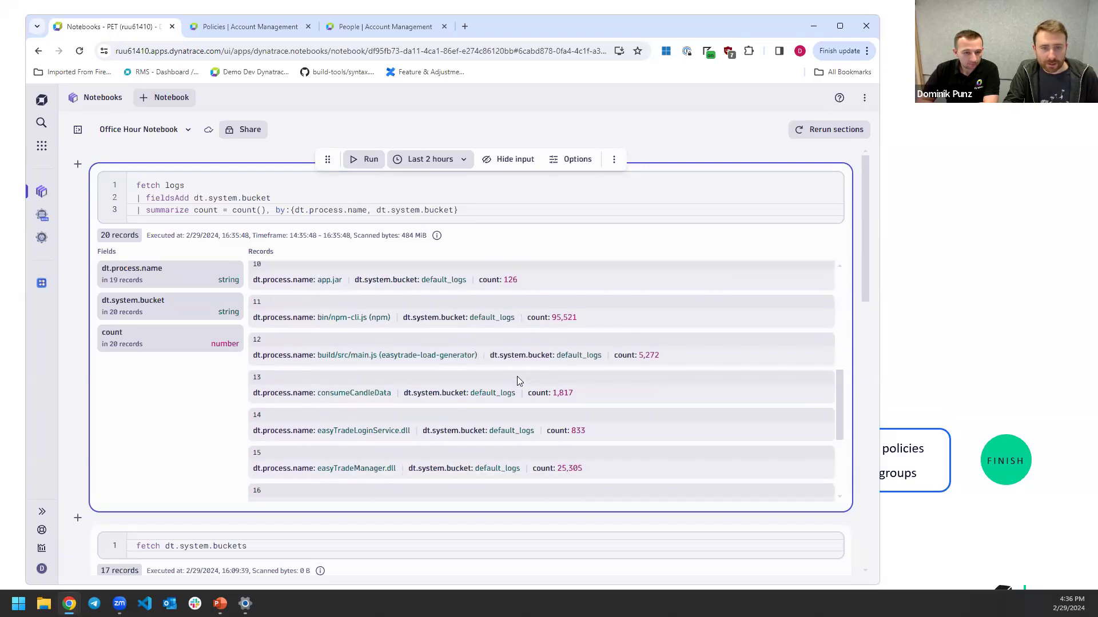
pyautogui.scroll(-2, 351, 415)
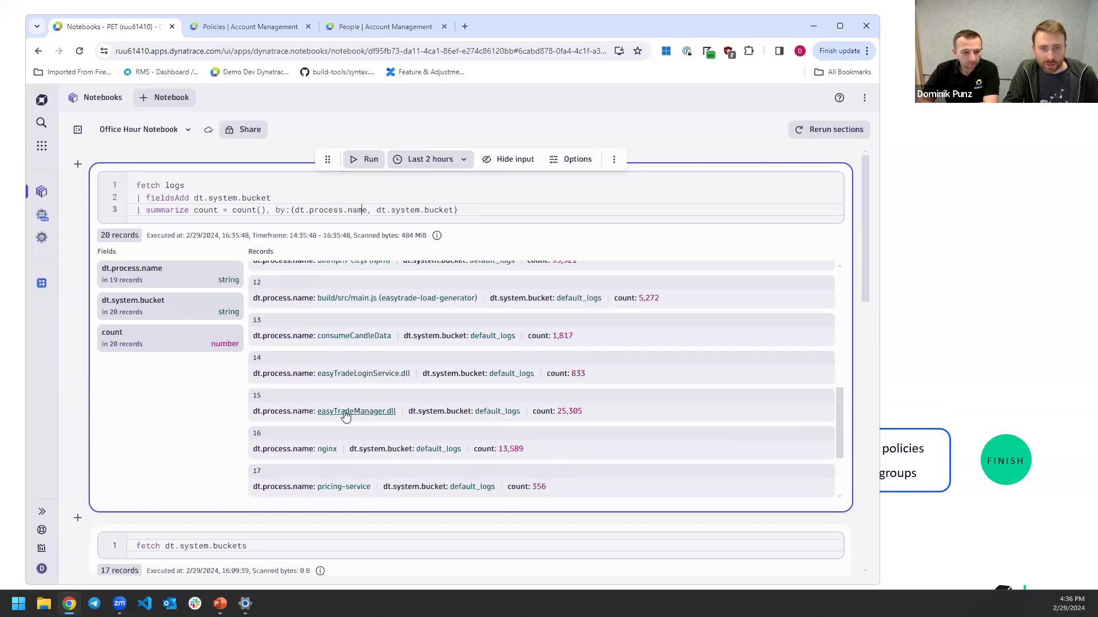
pyautogui.click(367, 417)
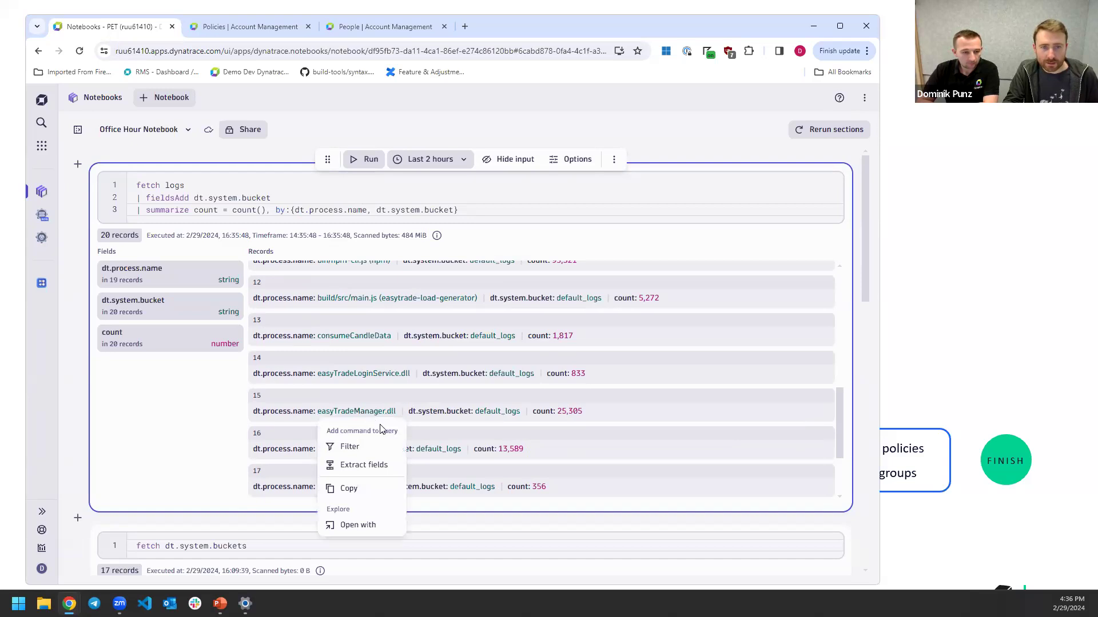
pyautogui.click(359, 447)
# Copy the filter expression dt.process.name == "easyTradeManager.dll" from the log query
pyautogui.moveTo(179, 223); pyautogui.dragTo(397, 225)
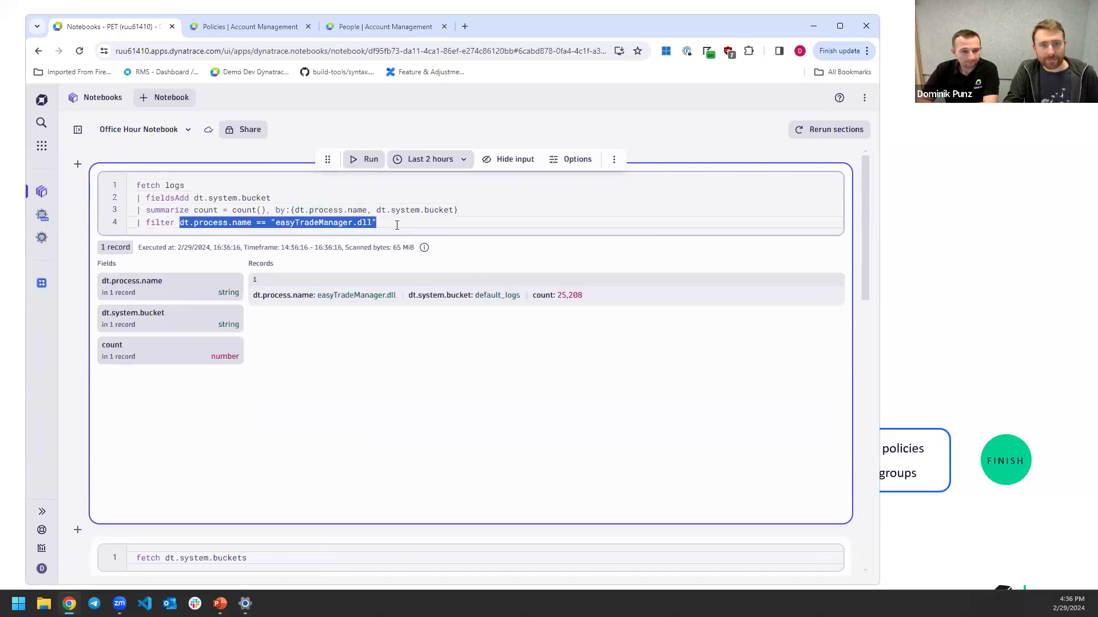
pyautogui.rightClick(271, 224)
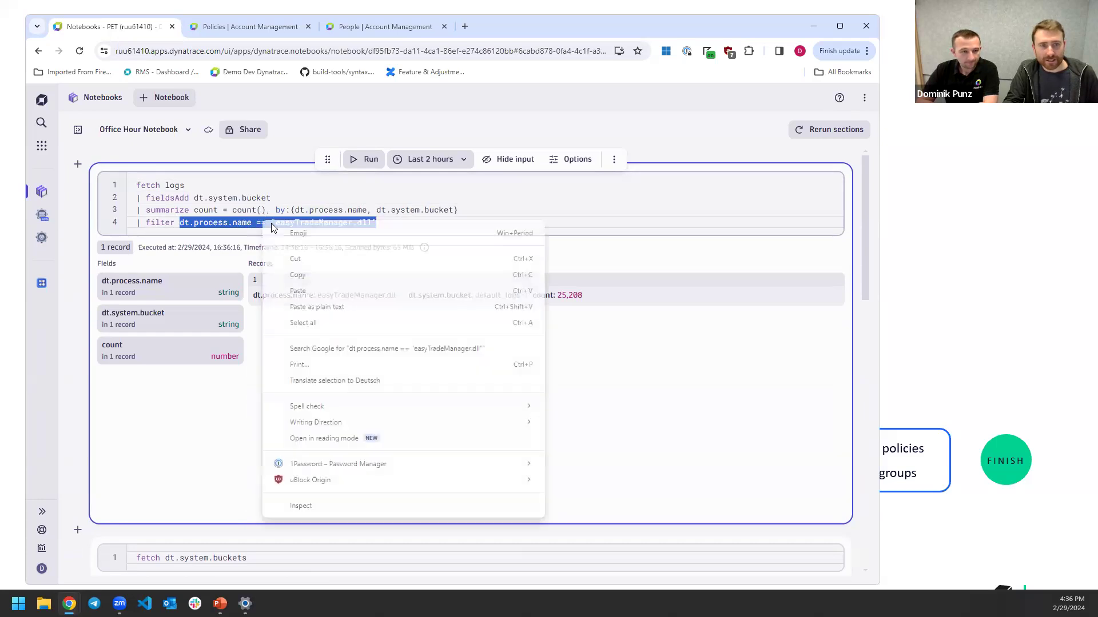
pyautogui.click(314, 277)
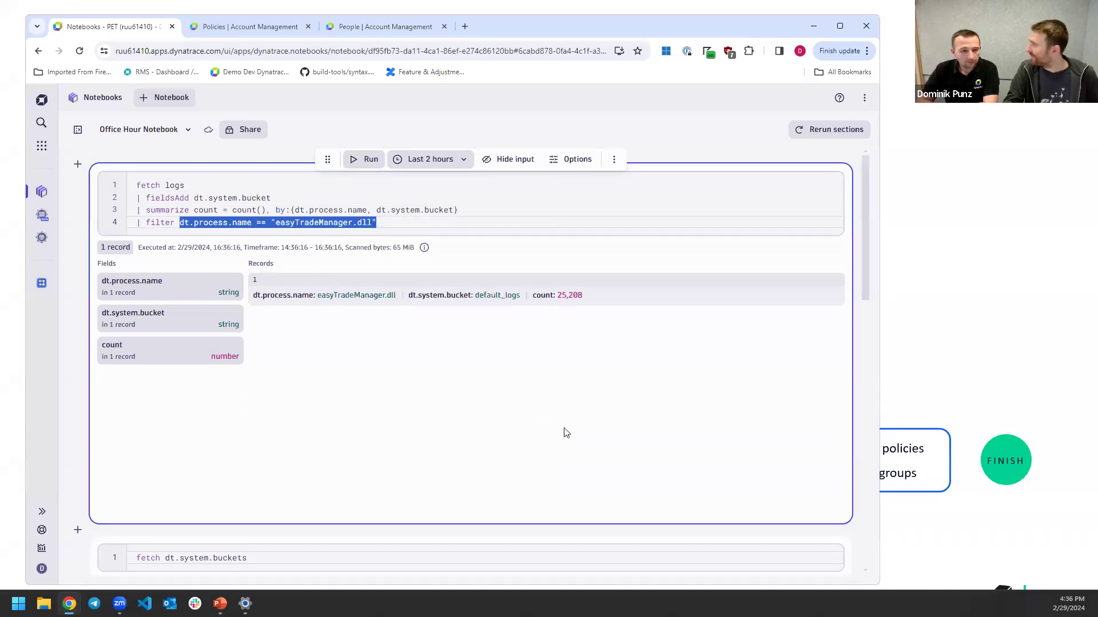
pyautogui.click(571, 395)
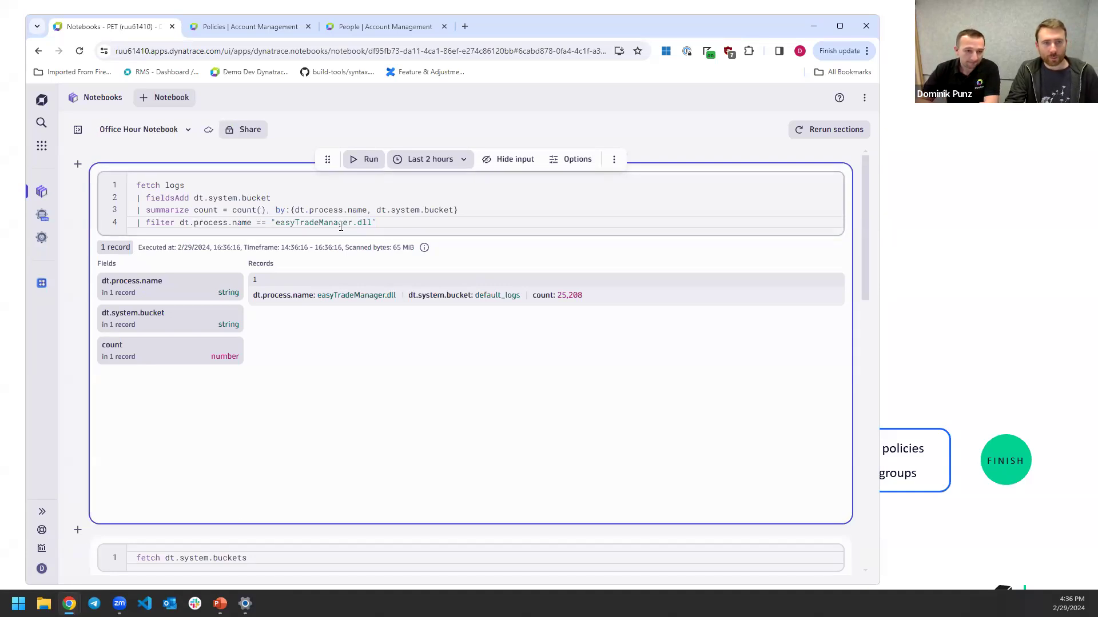
# Switch to the Settings app and open the security context rules for Log Monitoring
pyautogui.click(45, 244)
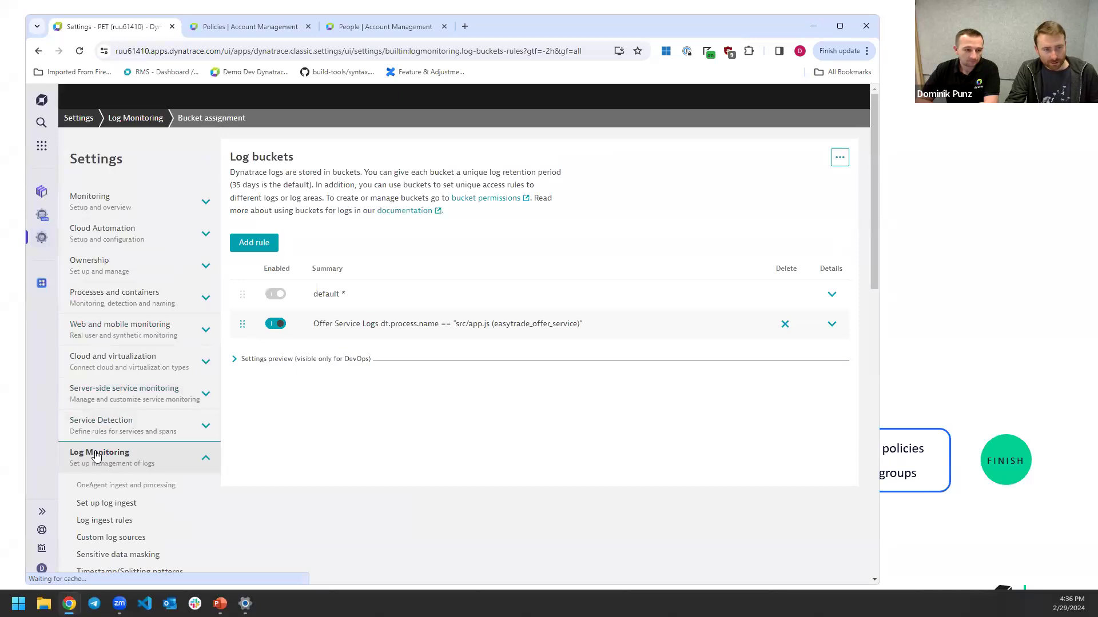
pyautogui.scroll(-3, 110, 385)
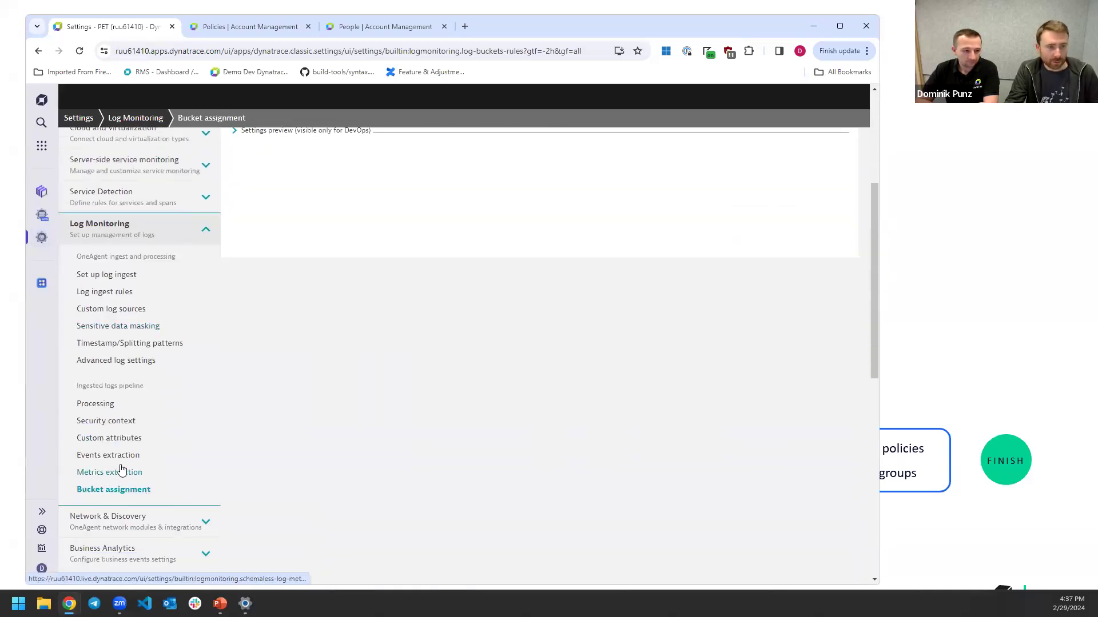
pyautogui.click(116, 423)
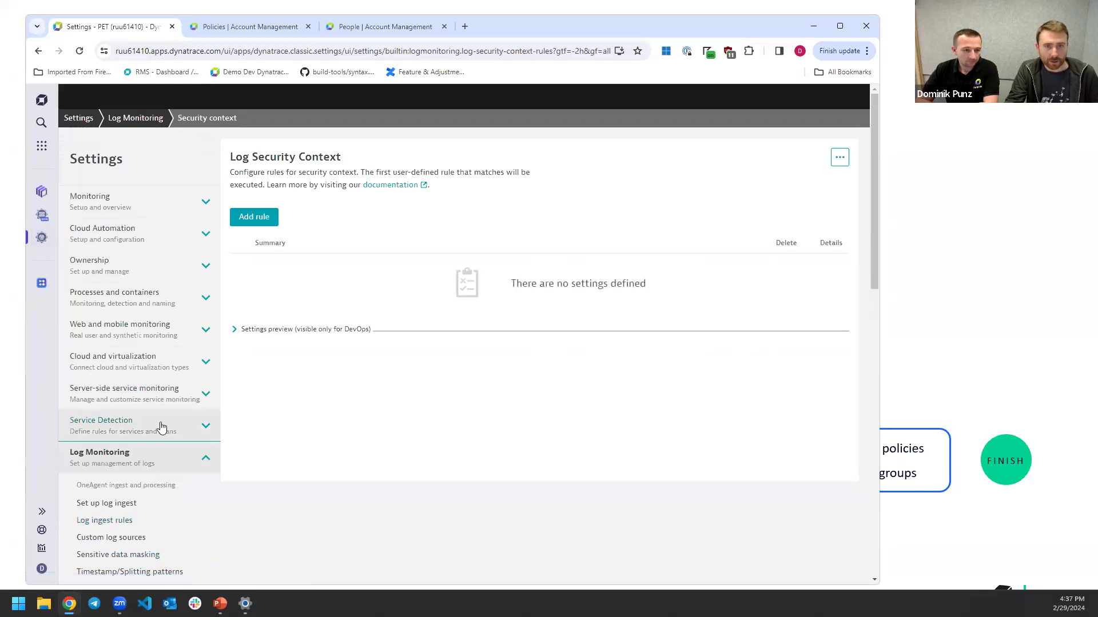
# Add a log security context rule named "EasyTrade Manager"
pyautogui.click(239, 218)
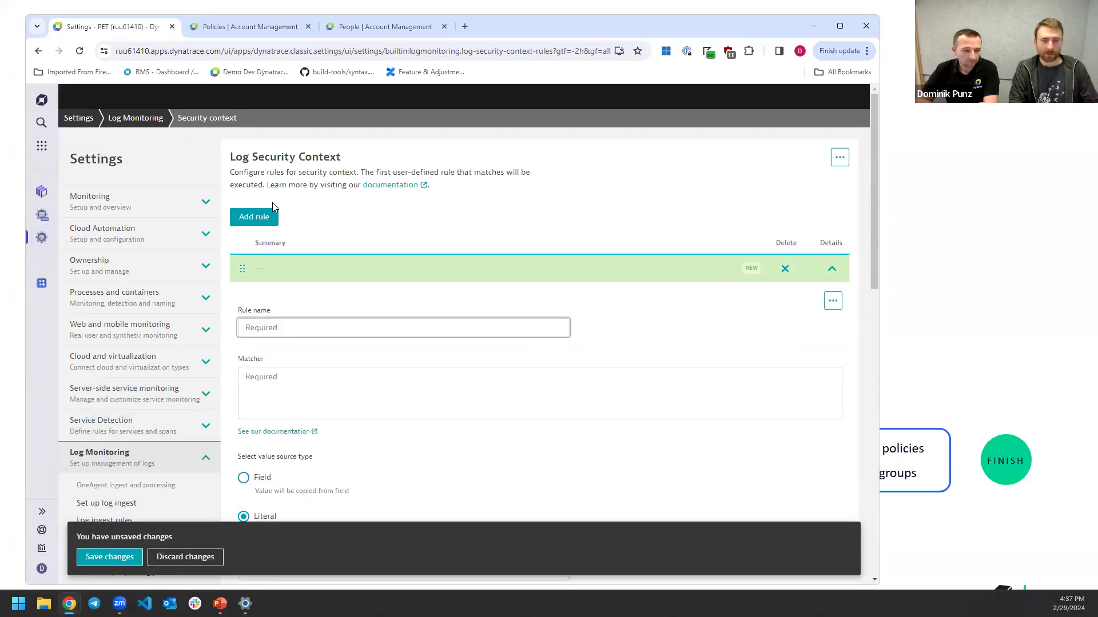
pyautogui.write('EasyTrade m')
pyautogui.press('capslock')
pyautogui.write('ANAG')
pyautogui.press('capslock')
pyautogui.press('BackSpace')
pyautogui.press('BackSpace')
pyautogui.press('BackSpace')
pyautogui.press('BackSpace')
pyautogui.press('BackSpace')
pyautogui.write('Manager')
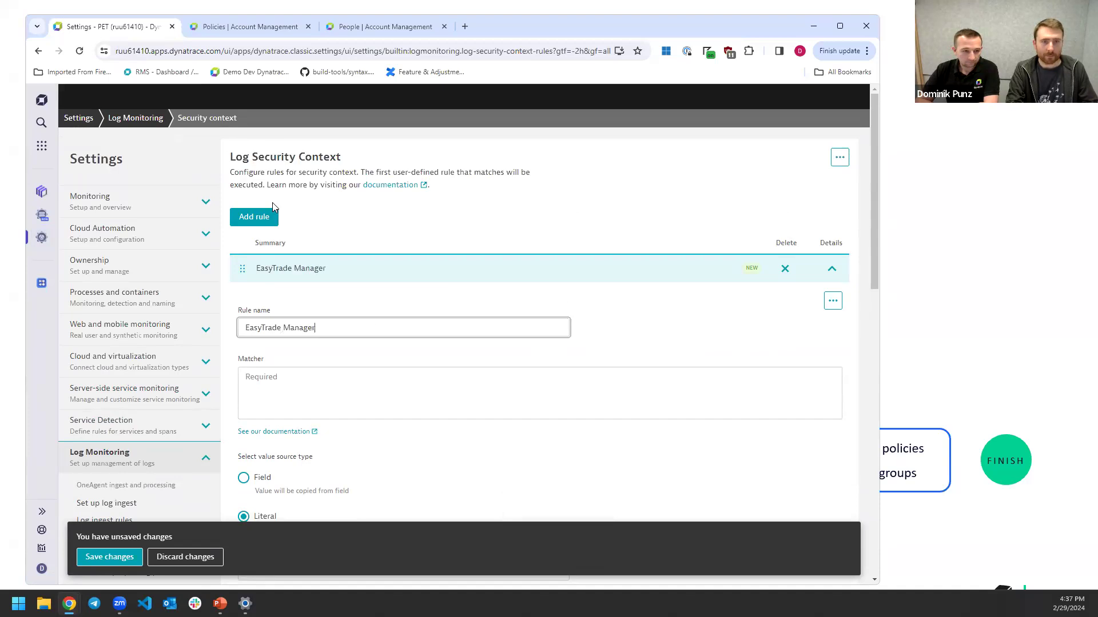
# Set the EasyTrade Manager rule's matcher to the copied expression dt.process.name == "easyTradeManager.dll"
pyautogui.click(286, 389)
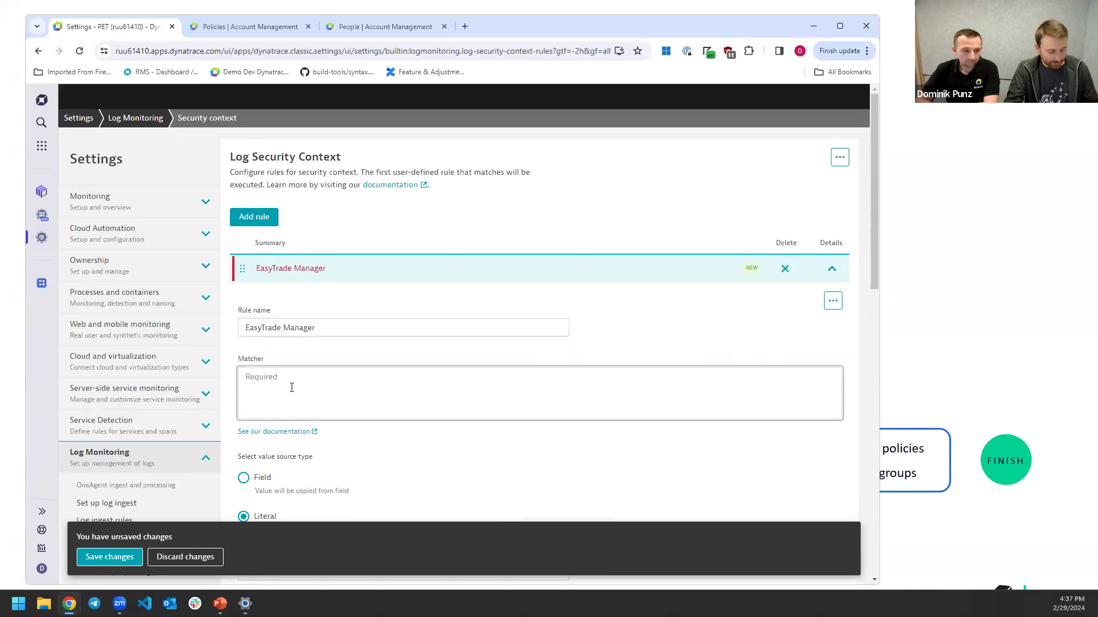
pyautogui.hotkey('ctrl', 'v')
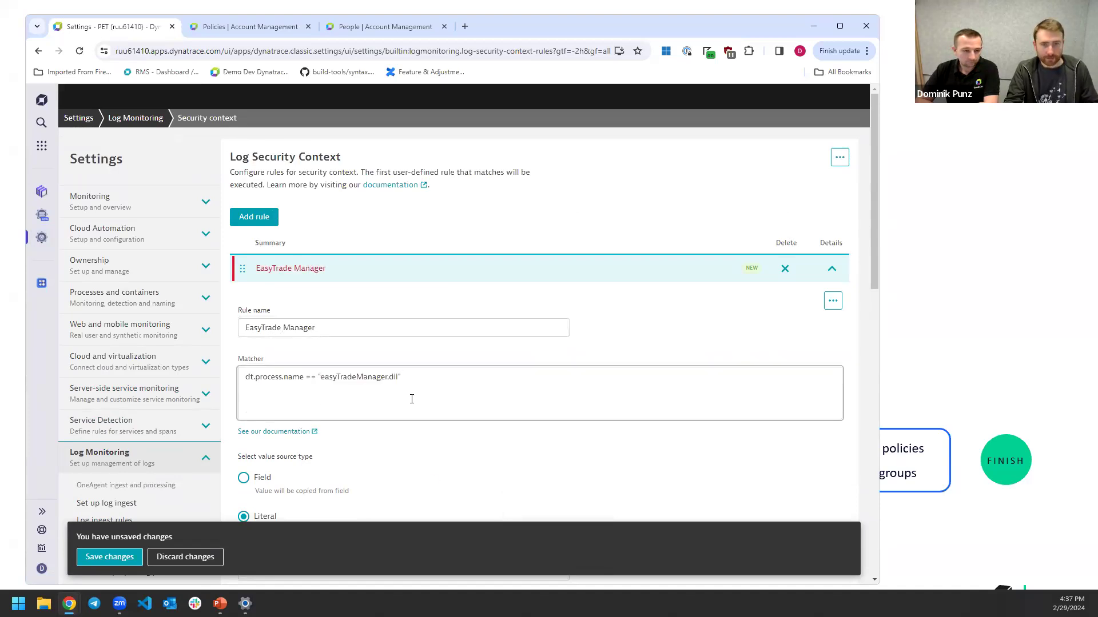
pyautogui.scroll(-2, 289, 381)
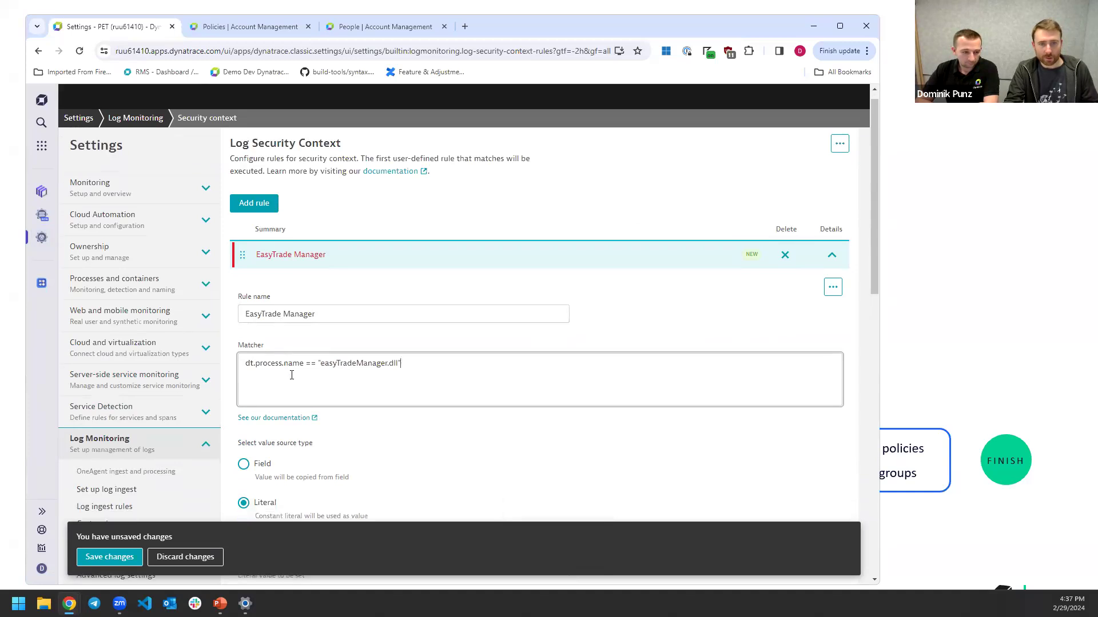
# Set the EasyTrade Manager rule's literal value to EasyTradeManager
pyautogui.click(257, 404)
pyautogui.click(335, 463)
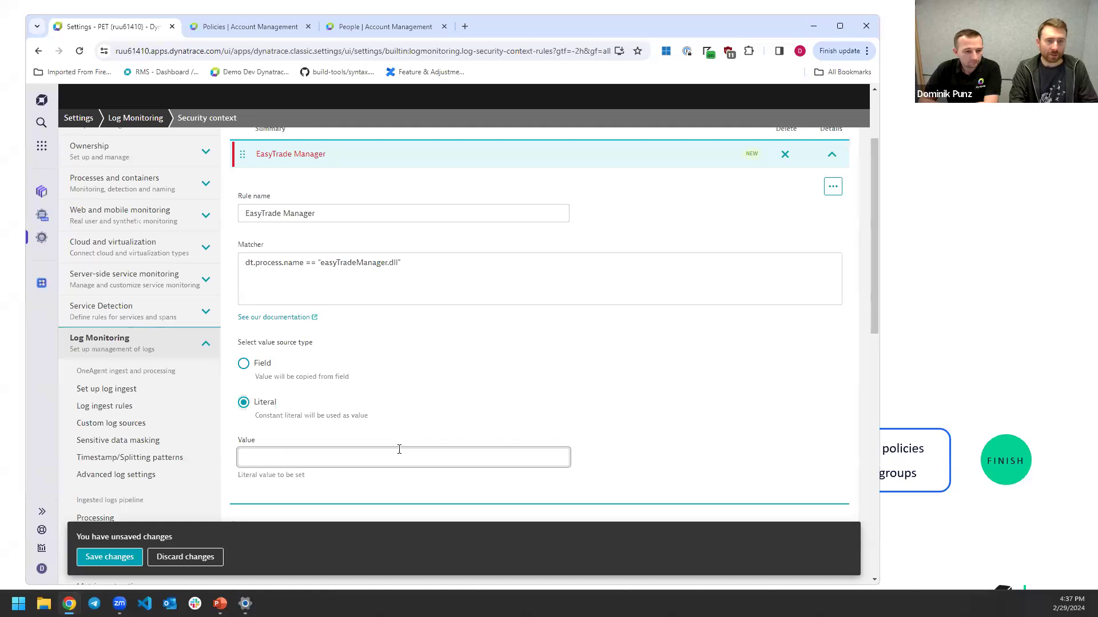
pyautogui.write('E')
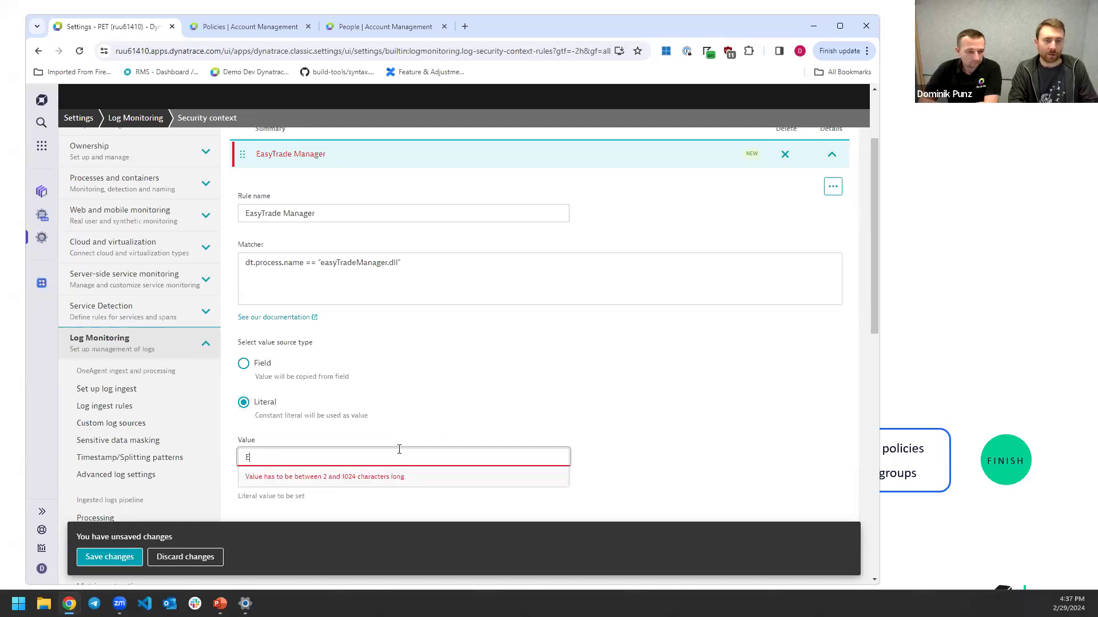
pyautogui.write('asyTra')
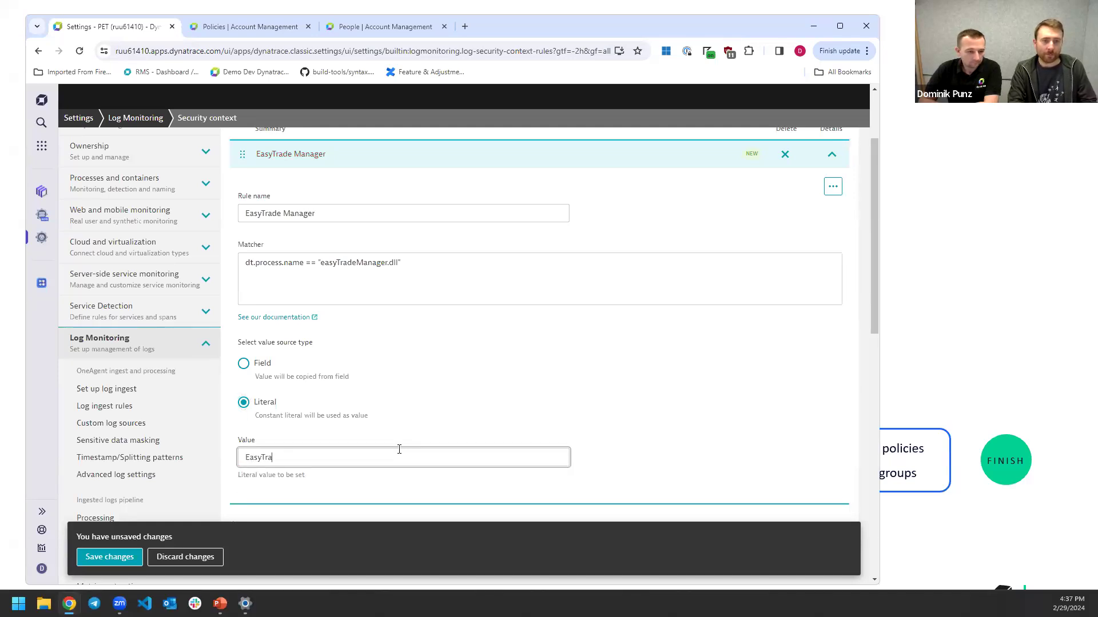
pyautogui.write('deManga')
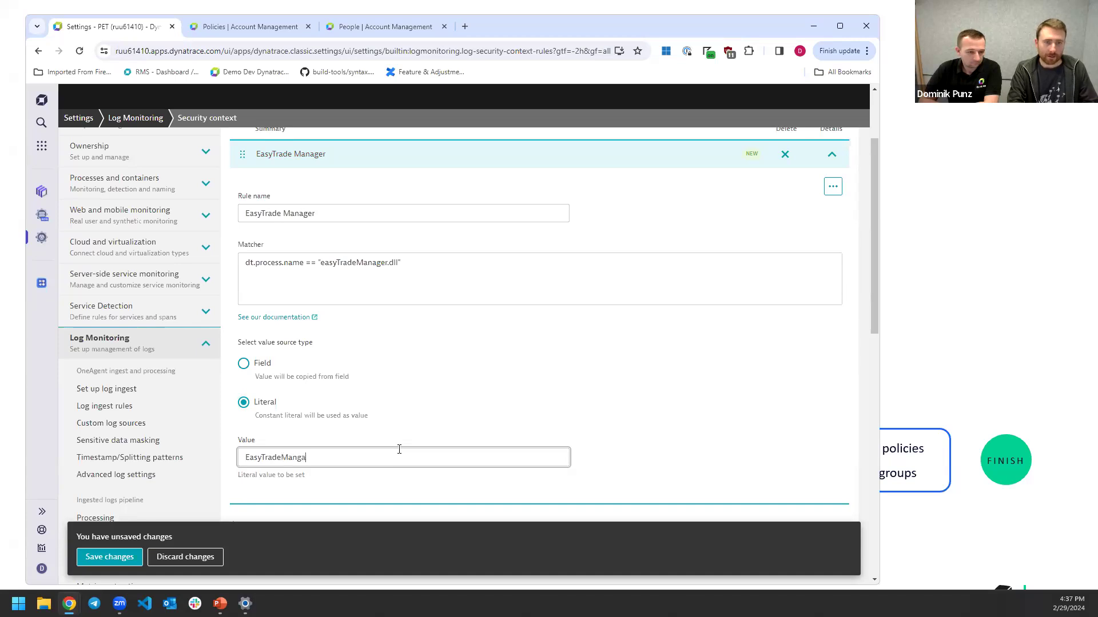
pyautogui.press('BackSpace')
pyautogui.press('BackSpace')
pyautogui.write('ager')
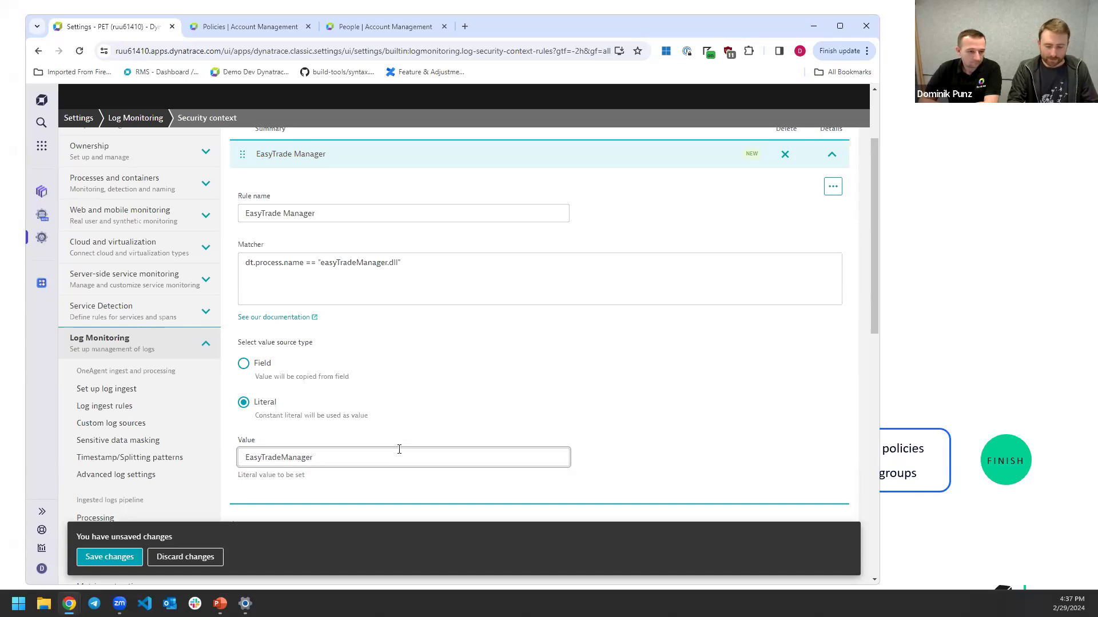
pyautogui.hotkey('ctrl', 'a')
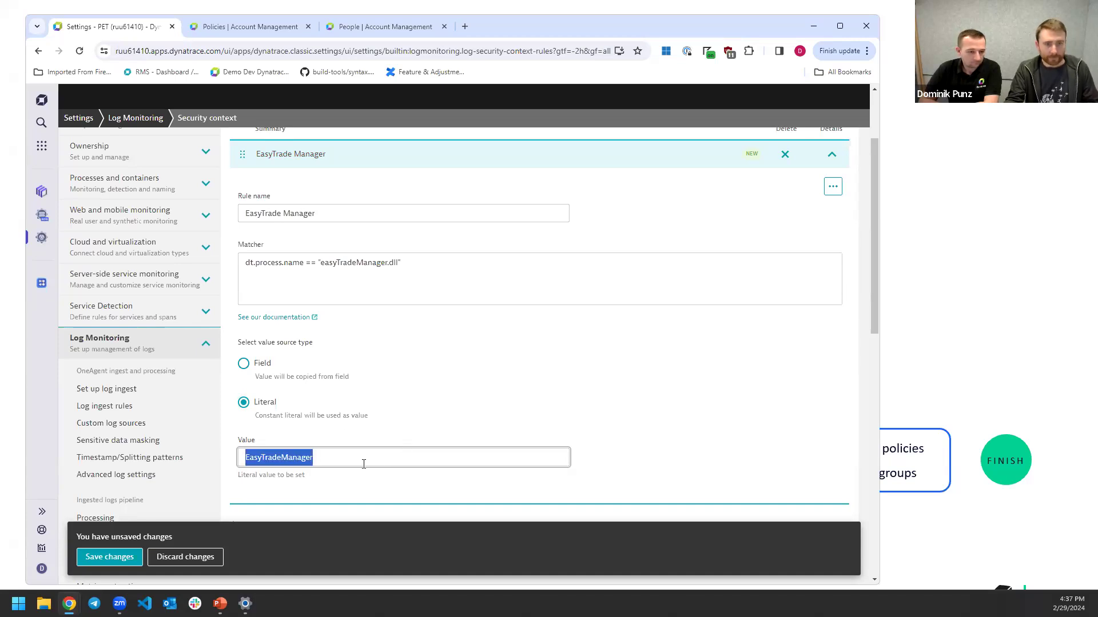
pyautogui.click(266, 367)
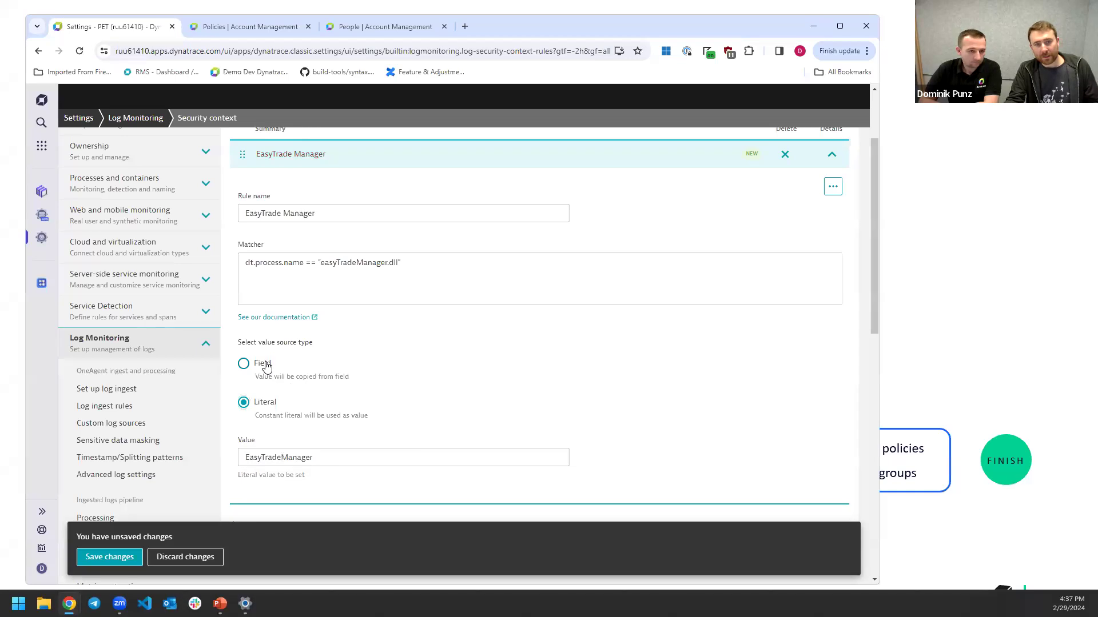
pyautogui.click(266, 367)
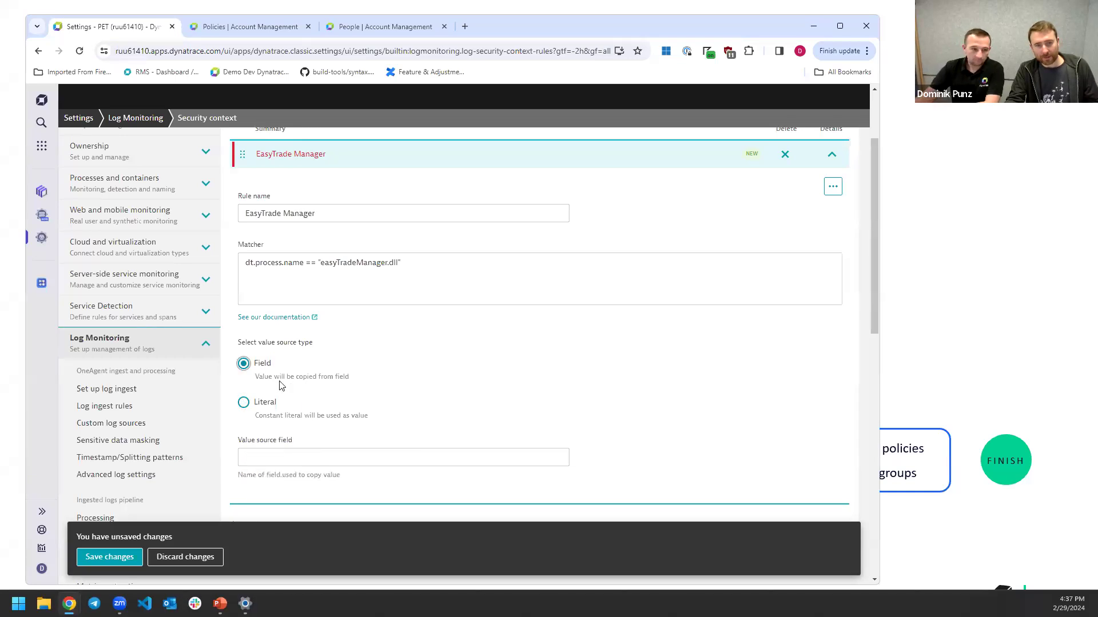
pyautogui.scroll(-1, 329, 413)
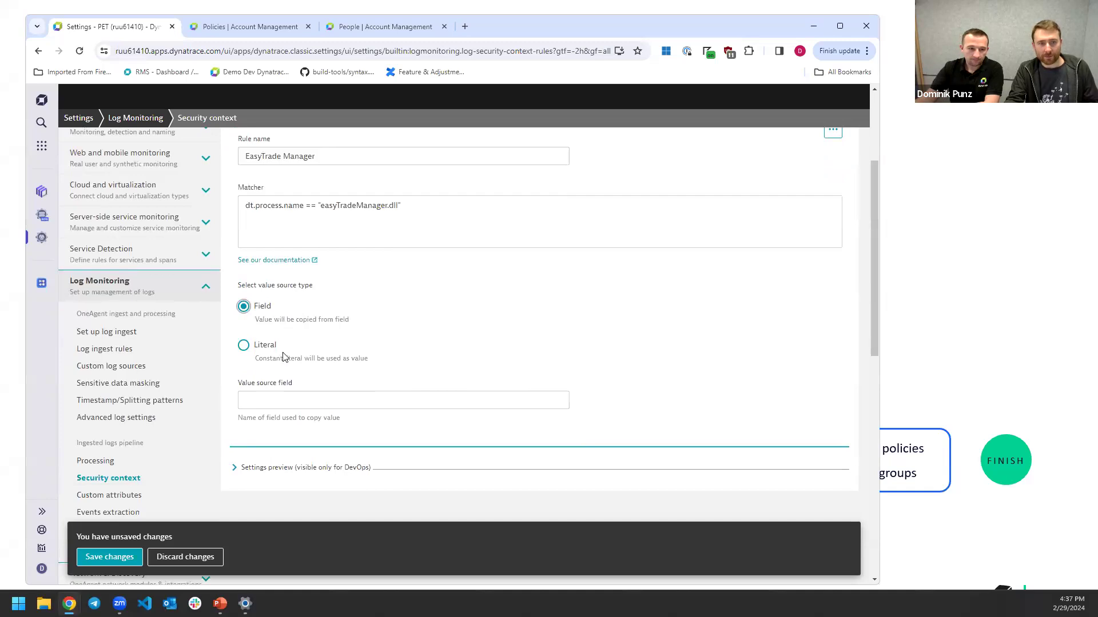
pyautogui.click(262, 350)
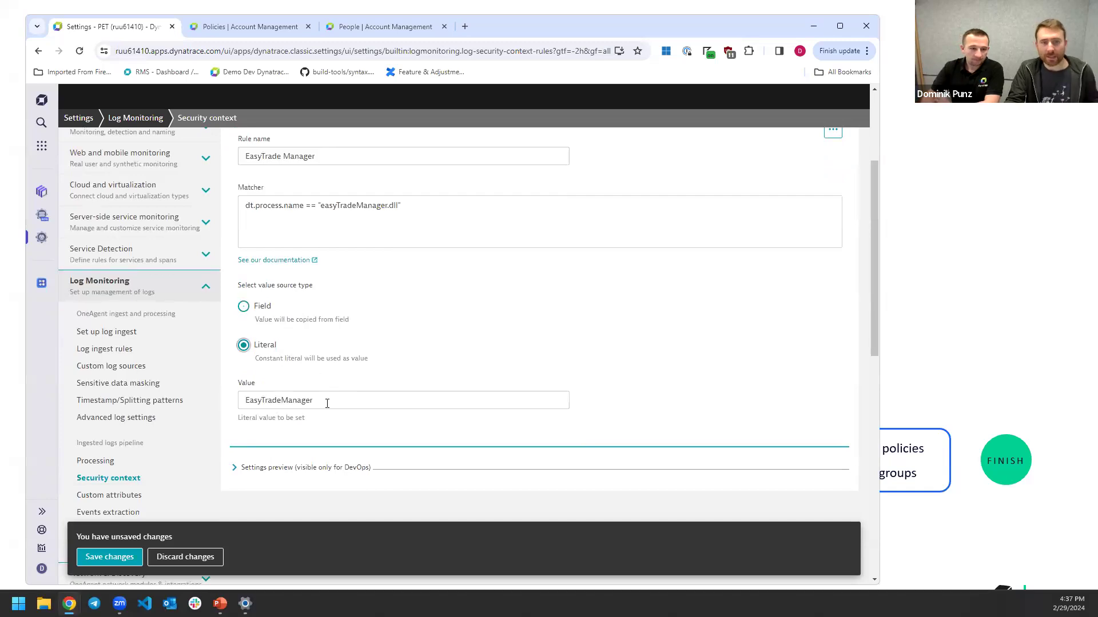
# Save the EasyTrade Manager security context rule and switch to the Notebooks app
pyautogui.scroll(2, 377, 369)
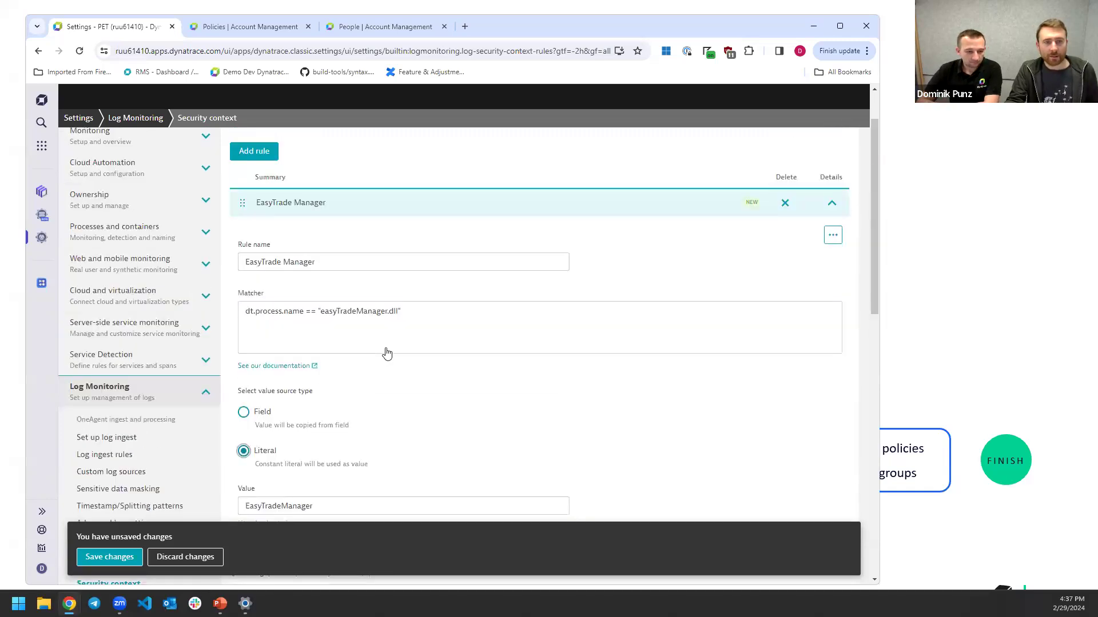
pyautogui.click(112, 558)
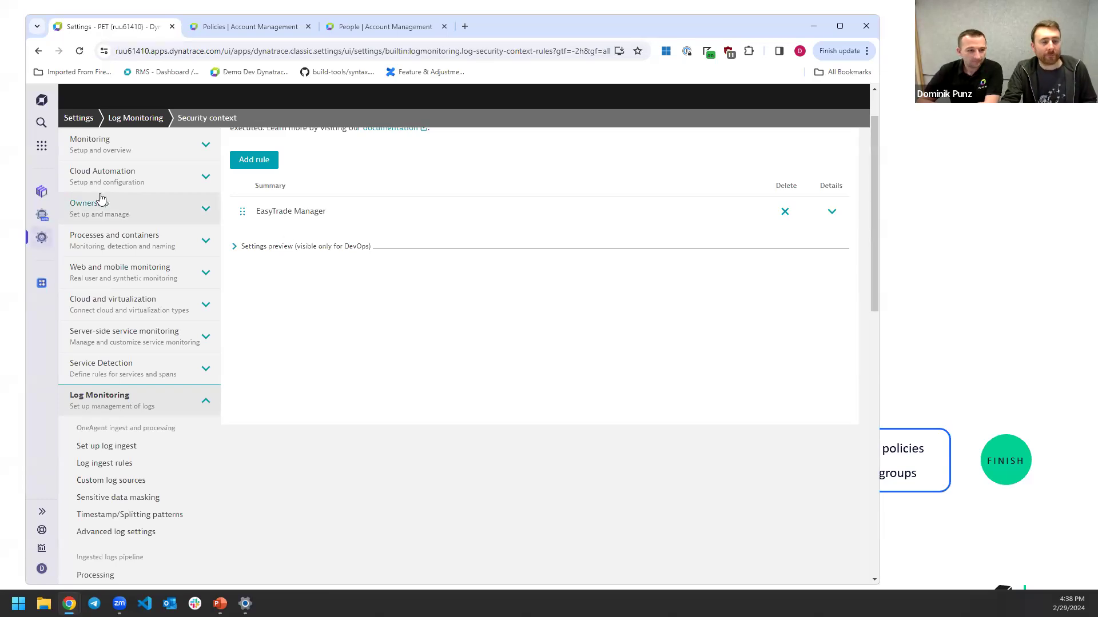
pyautogui.click(35, 195)
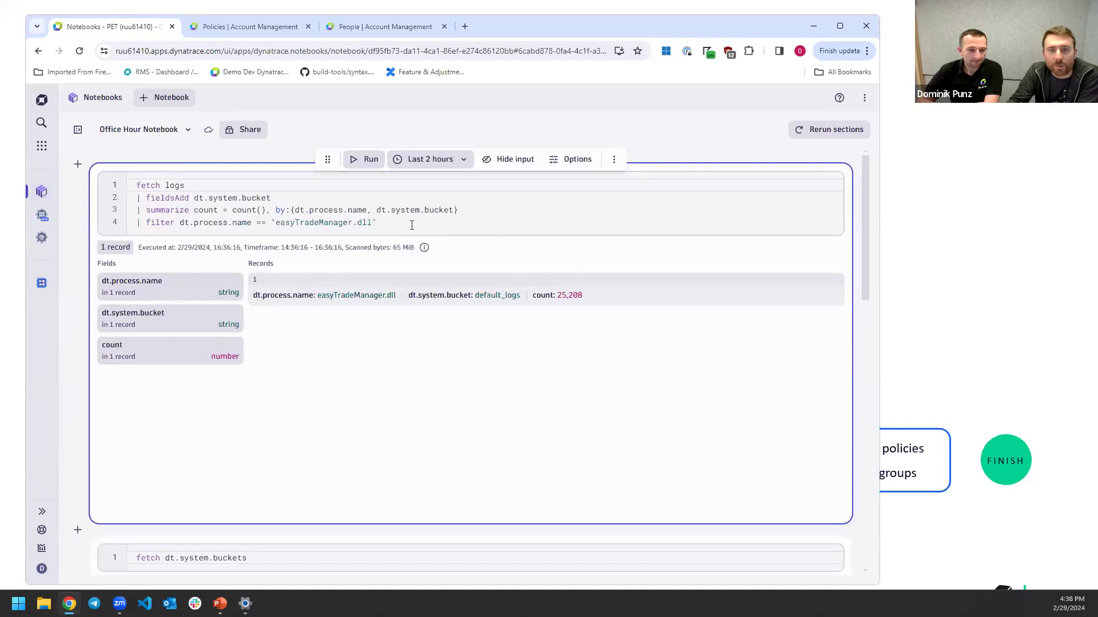
# Remove the summarize line and the dt.system.bucket field addition from the easyTradeManager.dll log query
pyautogui.moveTo(458, 210); pyautogui.dragTo(98, 212)
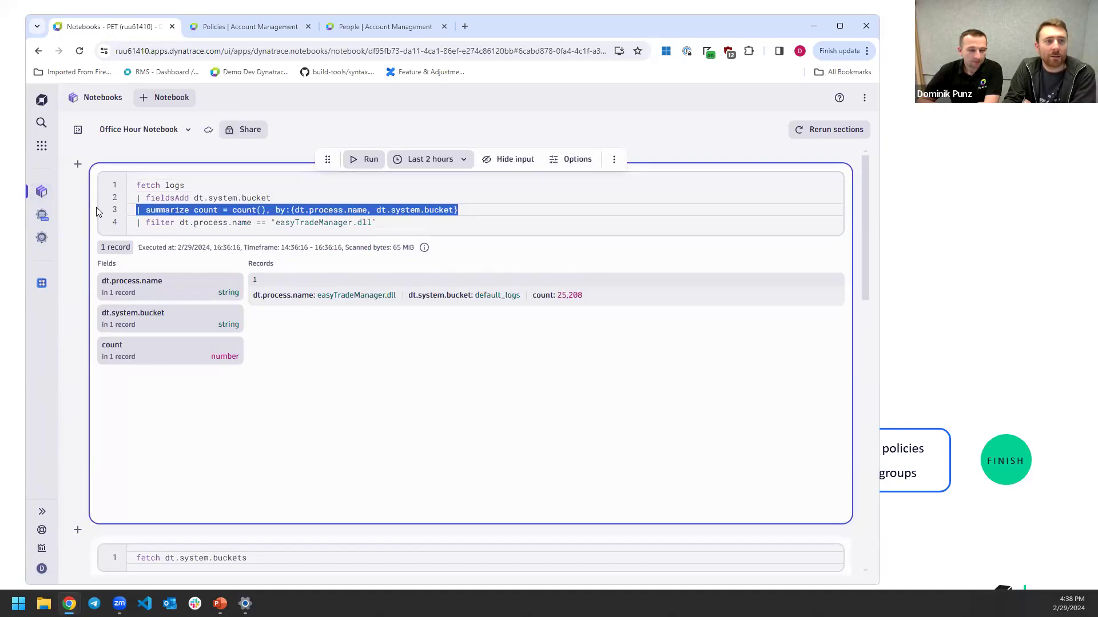
pyautogui.press('BackSpace')
pyautogui.press('BackSpace')
pyautogui.hotkey('shift', 'Left')
pyautogui.hotkey('shift', 'Left')
pyautogui.hotkey('shift', 'Left')
pyautogui.hotkey('shift', 'Left')
pyautogui.hotkey('shift', 'Left')
pyautogui.hotkey('shift', 'Left')
pyautogui.hotkey('shift', 'Left')
pyautogui.hotkey('shift', 'Left')
pyautogui.hotkey('shift', 'Left')
pyautogui.hotkey('shift', 'Left')
pyautogui.hotkey('shift', 'Left')
pyautogui.hotkey('shift', 'Left')
pyautogui.hotkey('shift', 'Left')
pyautogui.hotkey('shift', 'Left')
pyautogui.hotkey('shift', 'Left')
pyautogui.hotkey('shift', 'Left')
pyautogui.hotkey('shift', 'Left')
pyautogui.hotkey('shift', 'Left')
pyautogui.hotkey('shift', 'Left')
pyautogui.hotkey('shift', 'Left')
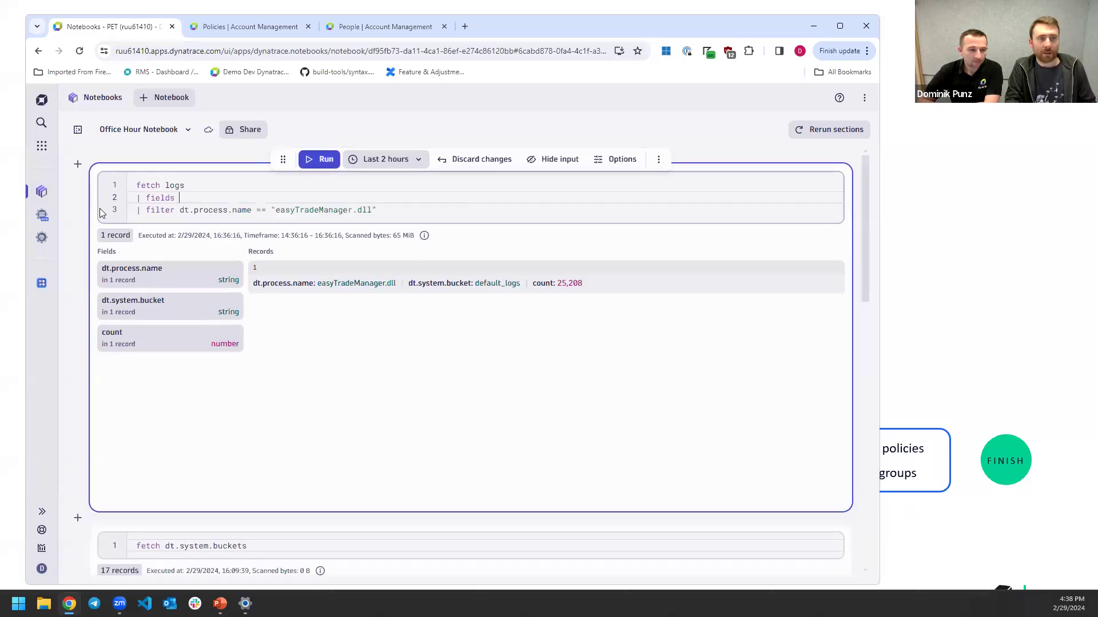
pyautogui.press('BackSpace')
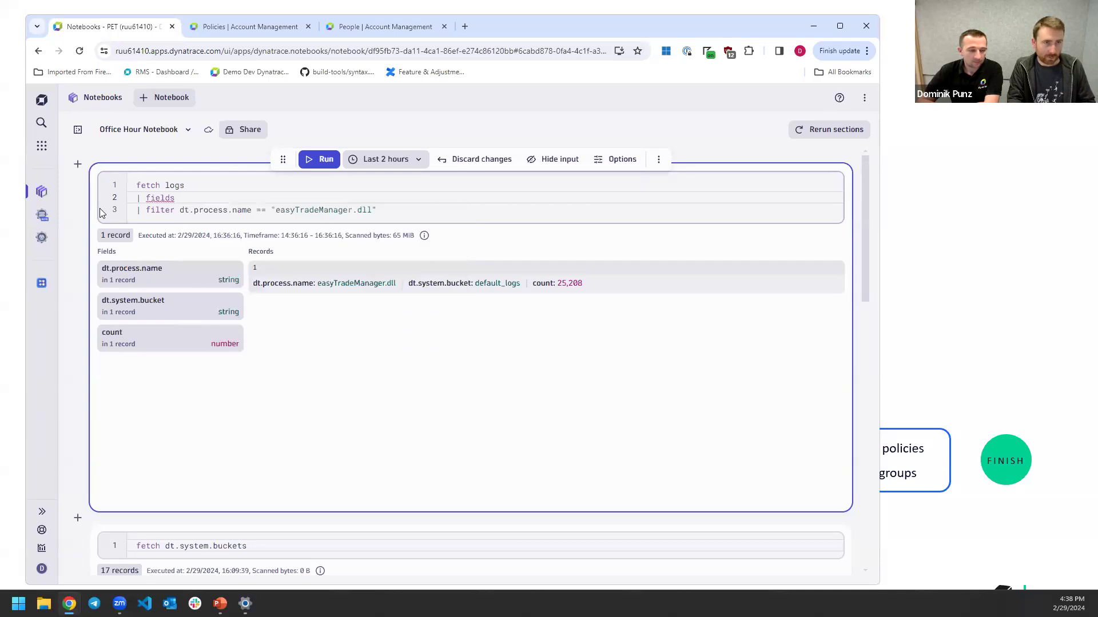
# Add the field dt.securityContext to the log query with fieldsAdd and run the query
pyautogui.write('Add dt.se')
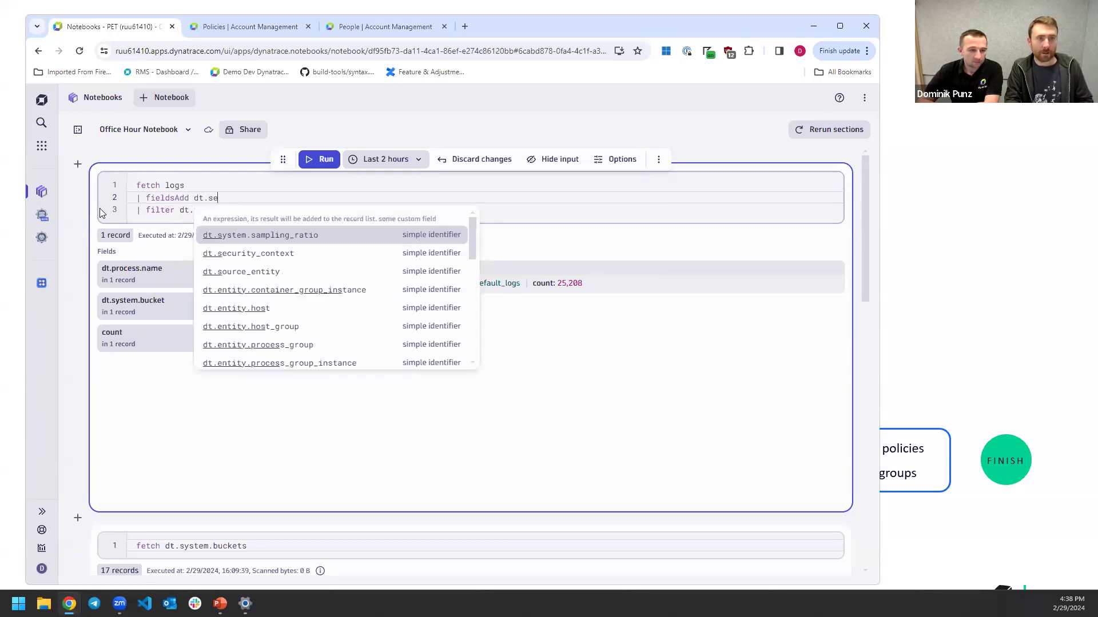
pyautogui.press('Delete')
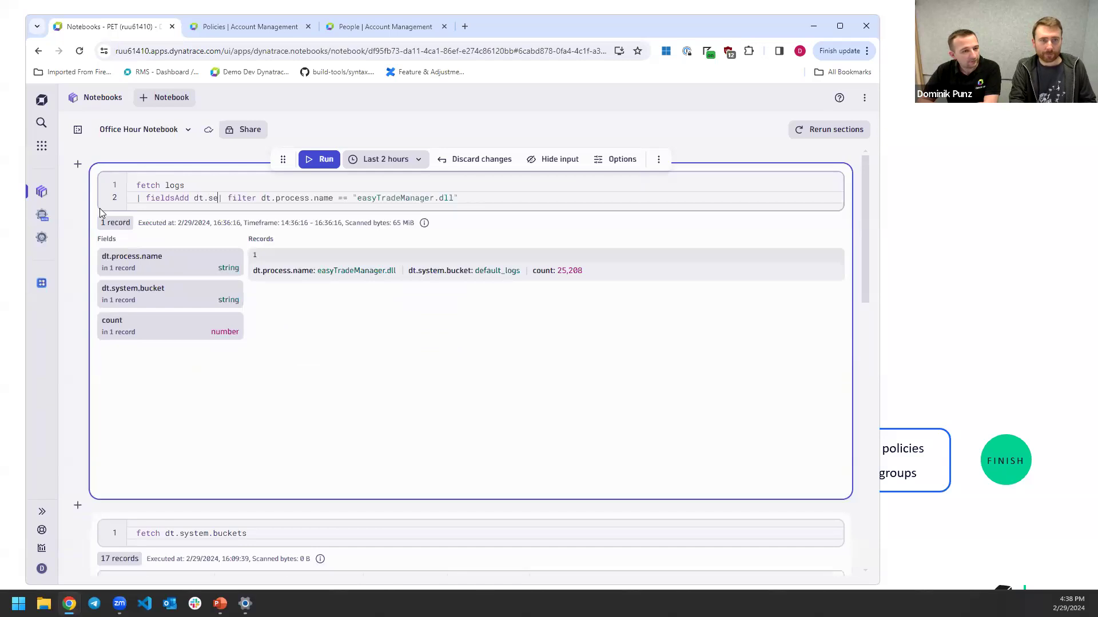
pyautogui.hotkey('ctrl', 'z')
pyautogui.write('curityContext')
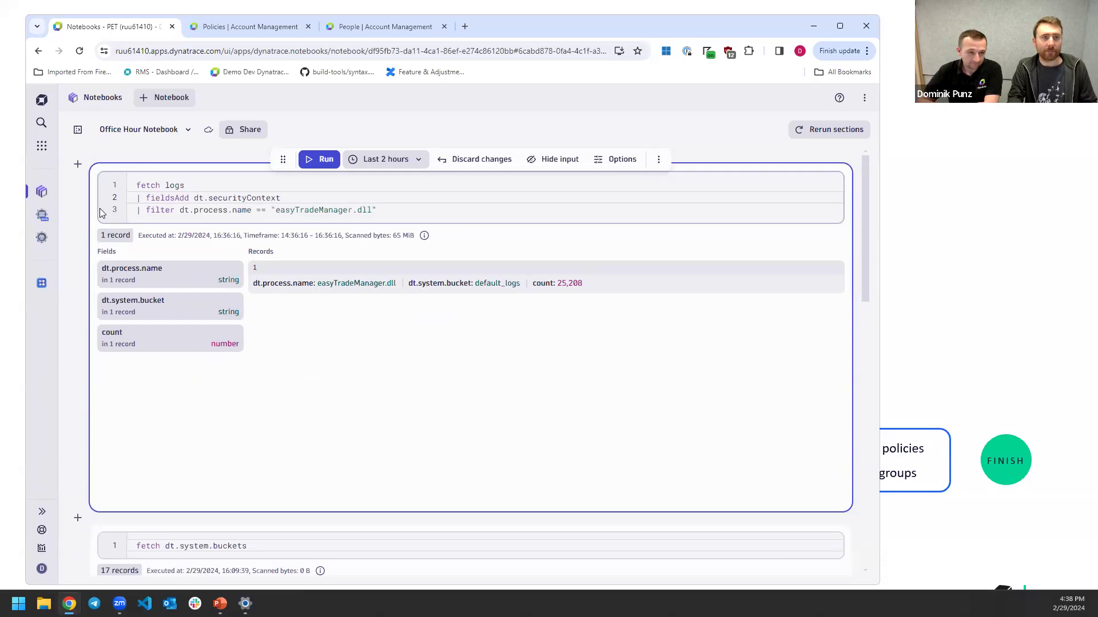
pyautogui.hotkey('ctrl', 'Return')
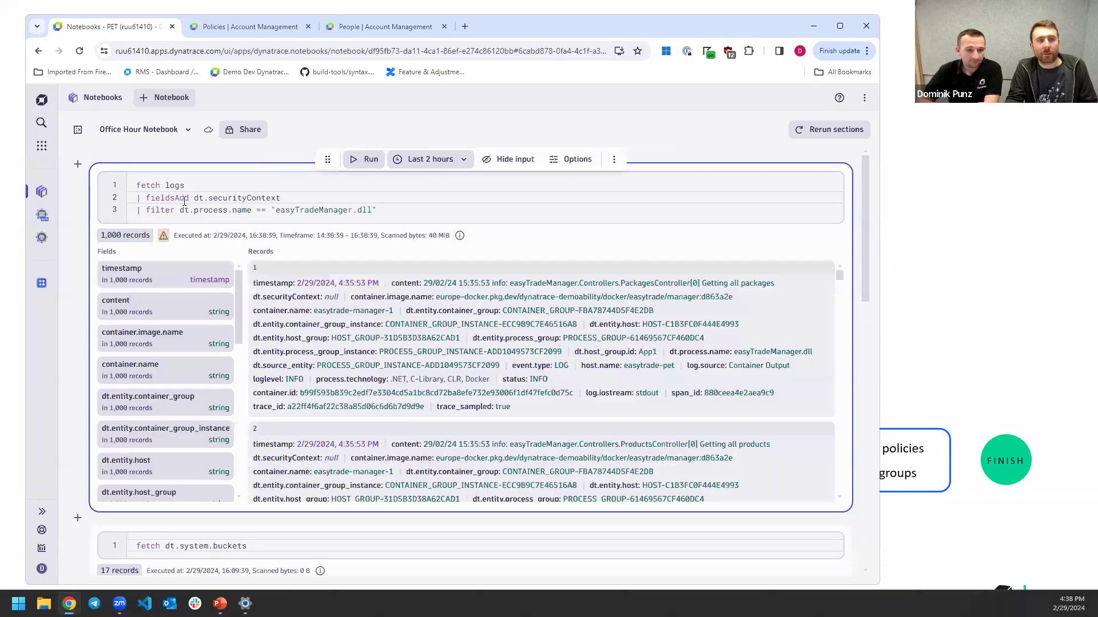
# Correct the added field's name to dt.security_context and rerun the log query
pyautogui.click(253, 198)
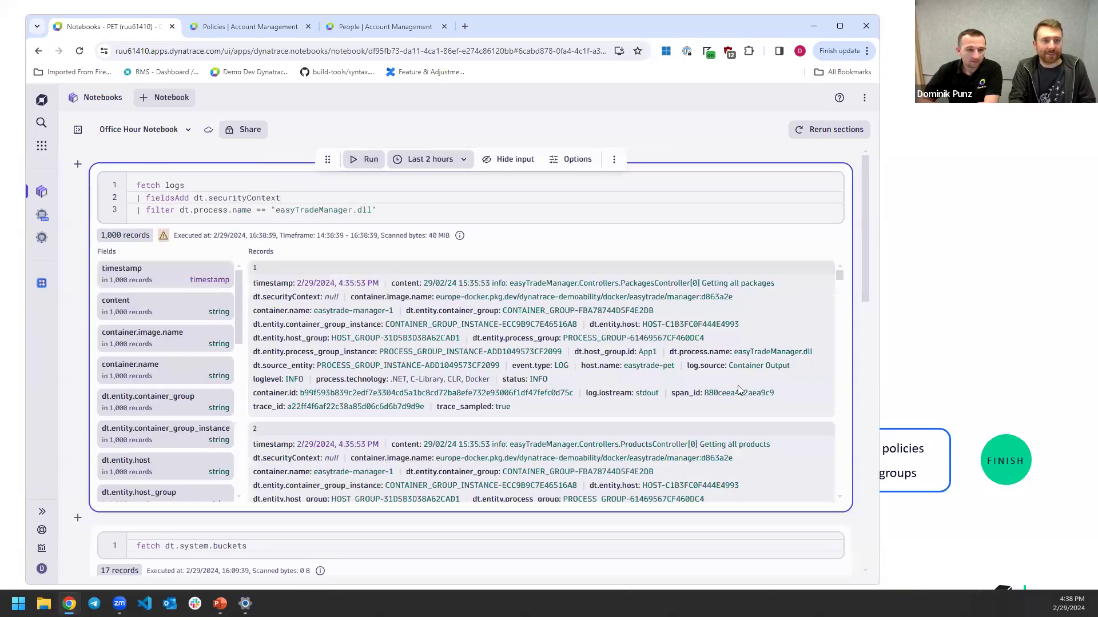
pyautogui.press('BackSpace')
pyautogui.write('_c')
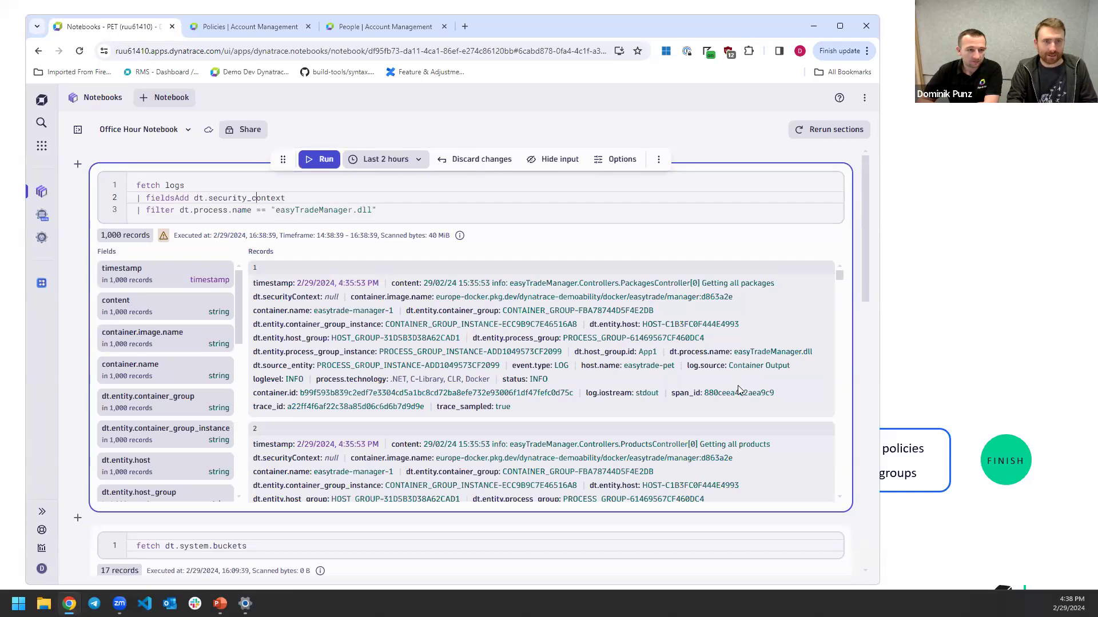
pyautogui.hotkey('ctrl', 'Return')
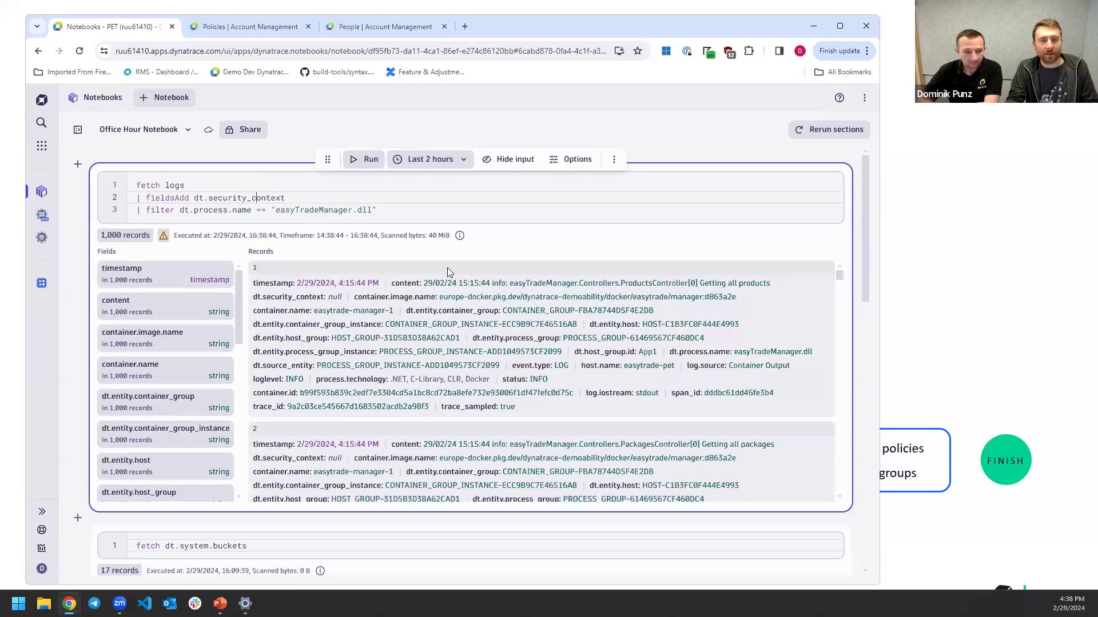
# Replace the fieldsAdd command with summarize by:{dt.security_context}, count() in the log query
pyautogui.moveTo(174, 198); pyautogui.dragTo(189, 198)
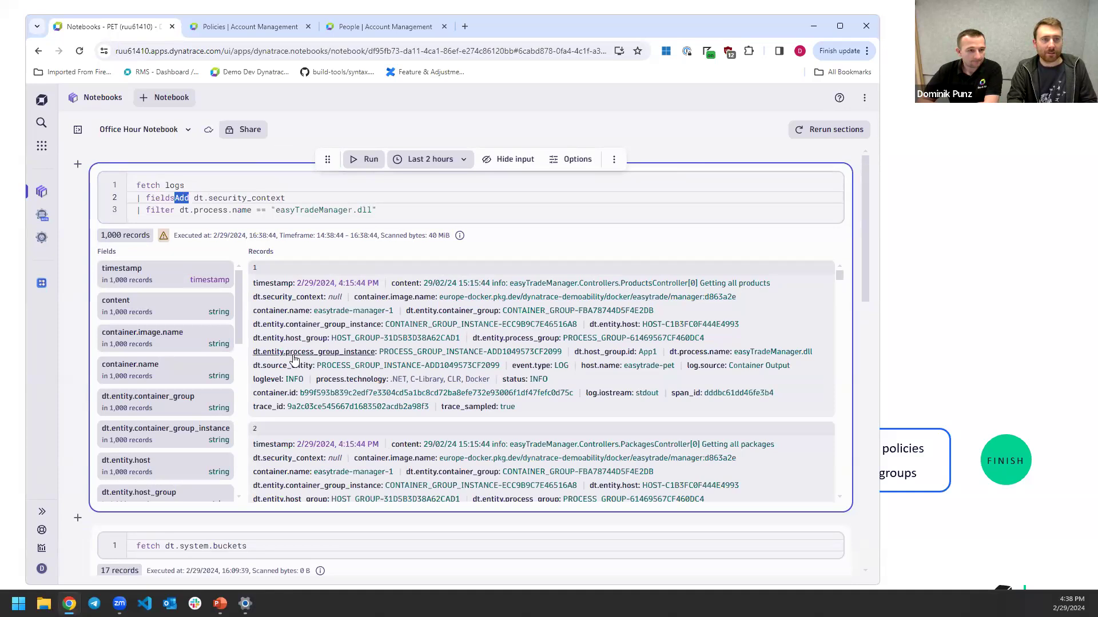
pyautogui.press('BackSpace')
pyautogui.hotkey('ctrl', 'shift', 'Left')
pyautogui.write('summarize')
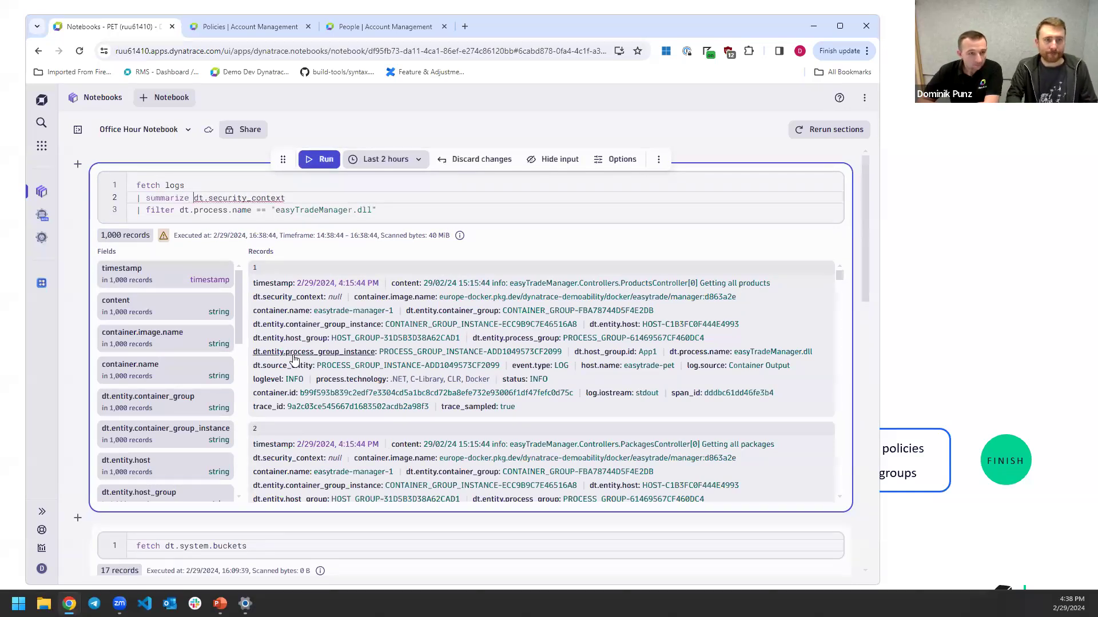
pyautogui.write('bs')
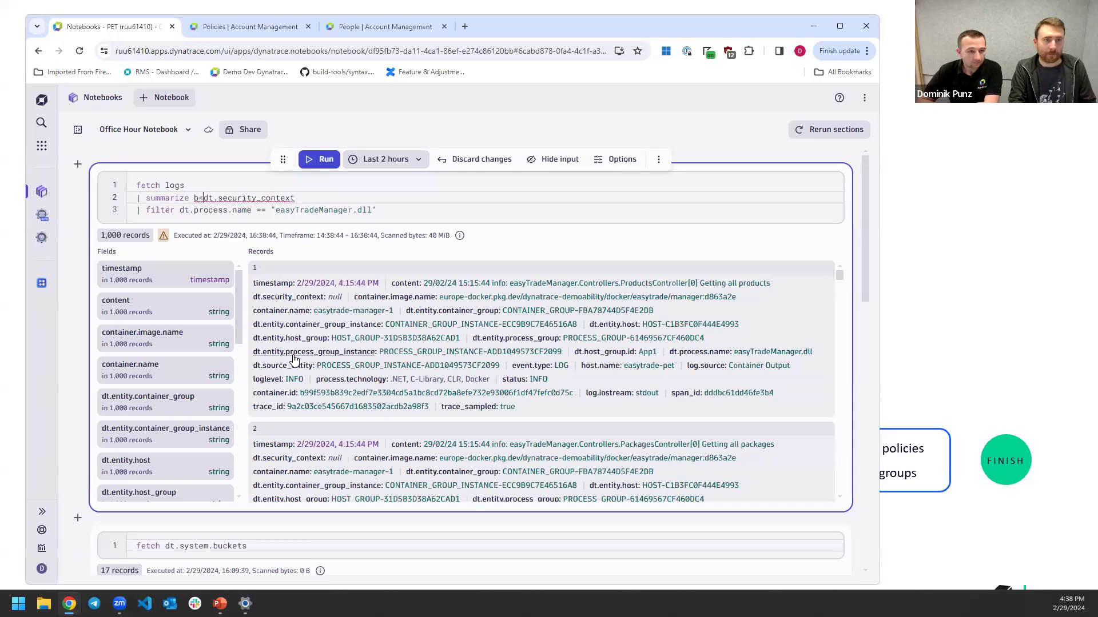
pyautogui.write(' {')
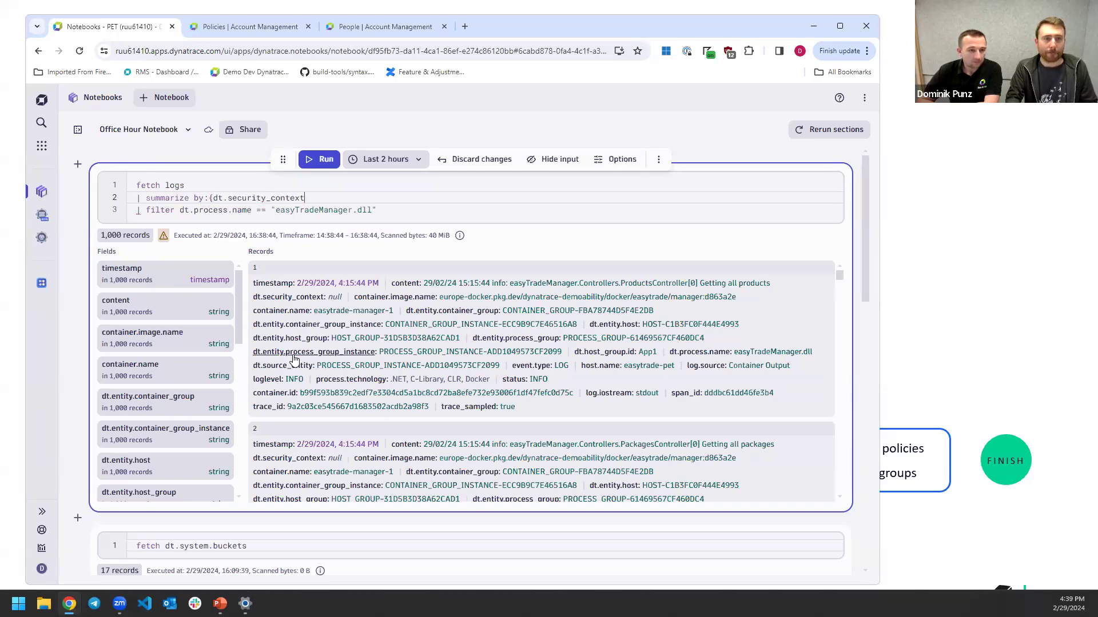
pyautogui.write('}, count(')
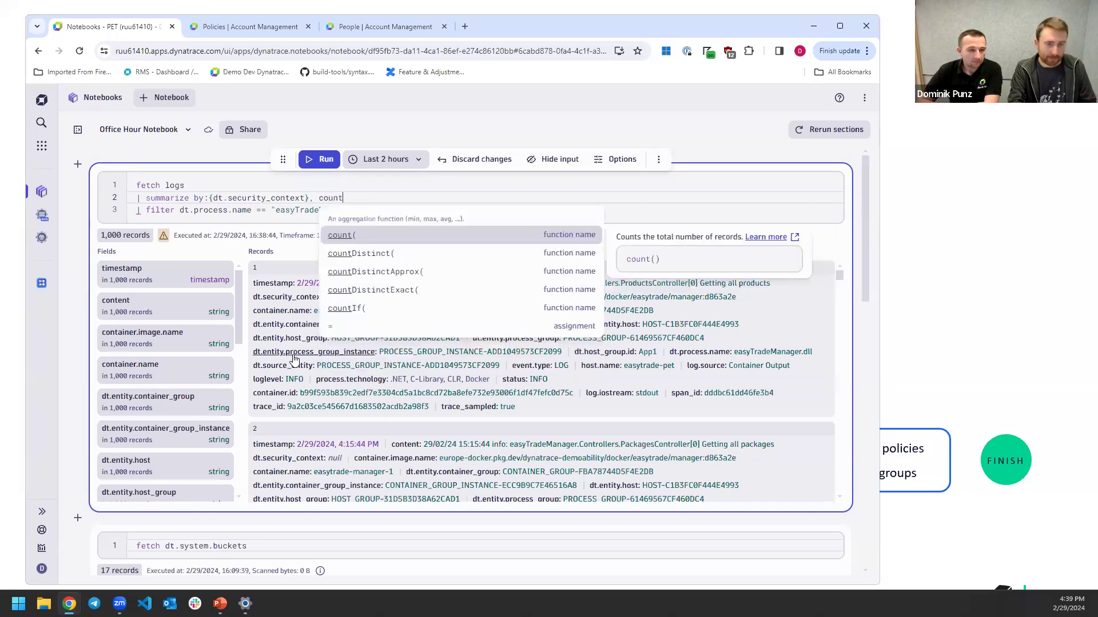
pyautogui.press('Return')
pyautogui.press('Down')
pyautogui.press('End')
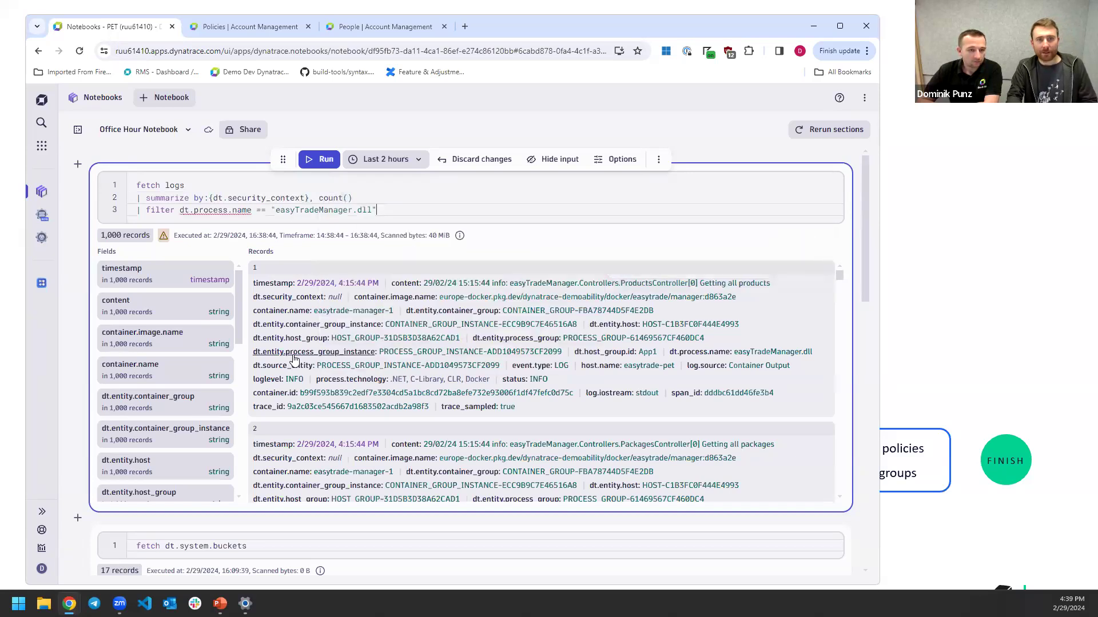
# Move the dt.process.name filter line above the summarize line and run the query
pyautogui.hotkey('shift', 'Home')
pyautogui.hotkey('ctrl', 'x')
pyautogui.press('Up')
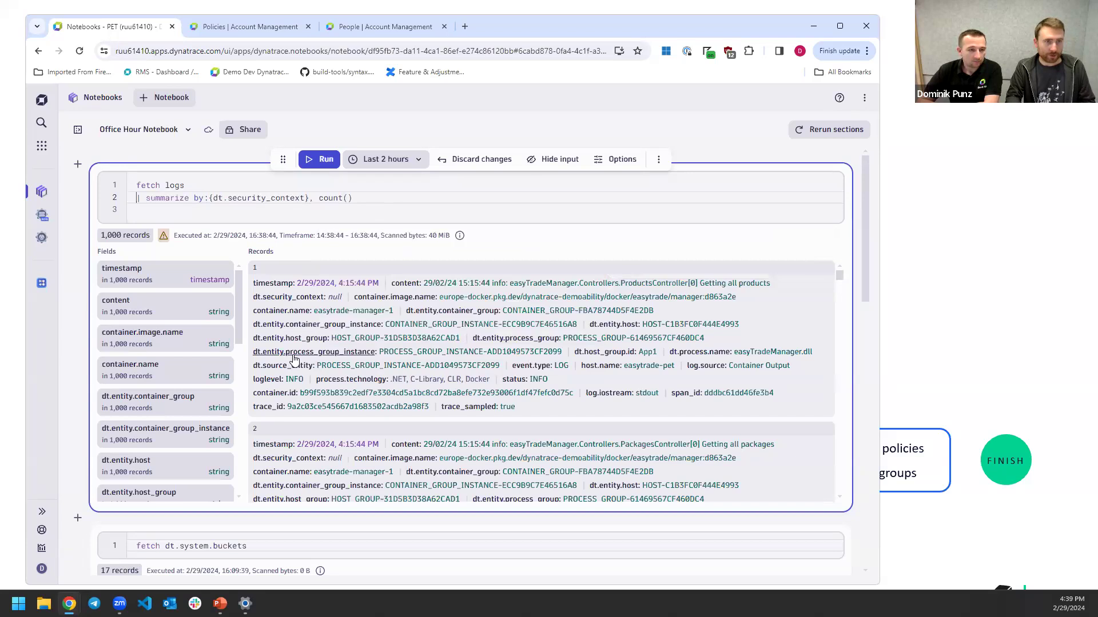
pyautogui.press('Return')
pyautogui.press('Up')
pyautogui.hotkey('ctrl', 'v')
pyautogui.hotkey('ctrl', 'Return')
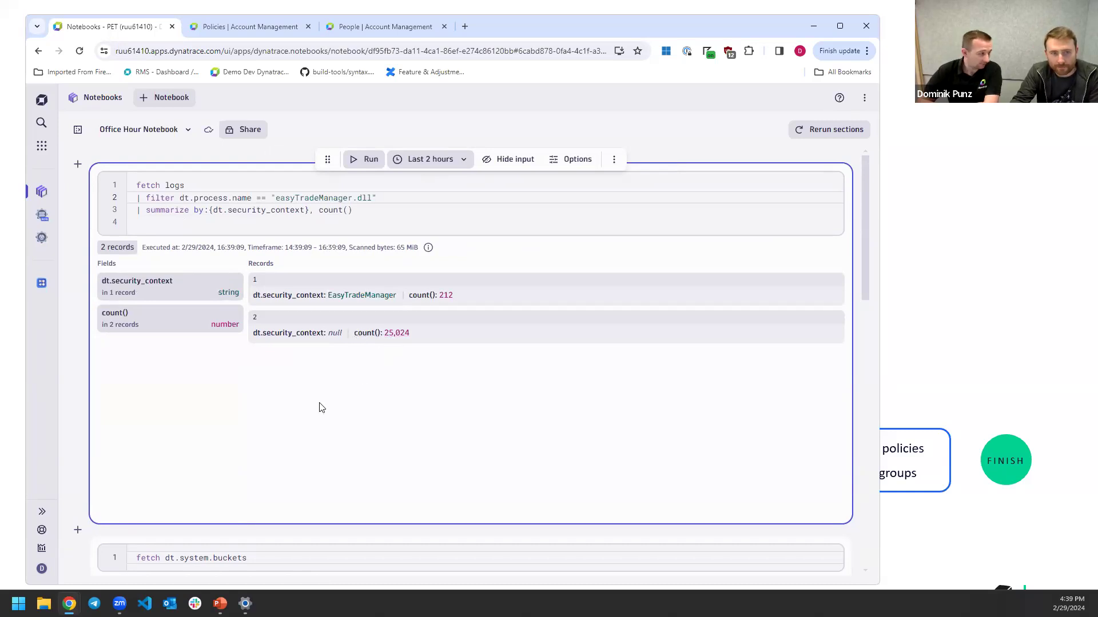
pyautogui.moveTo(211, 198); pyautogui.dragTo(228, 198)
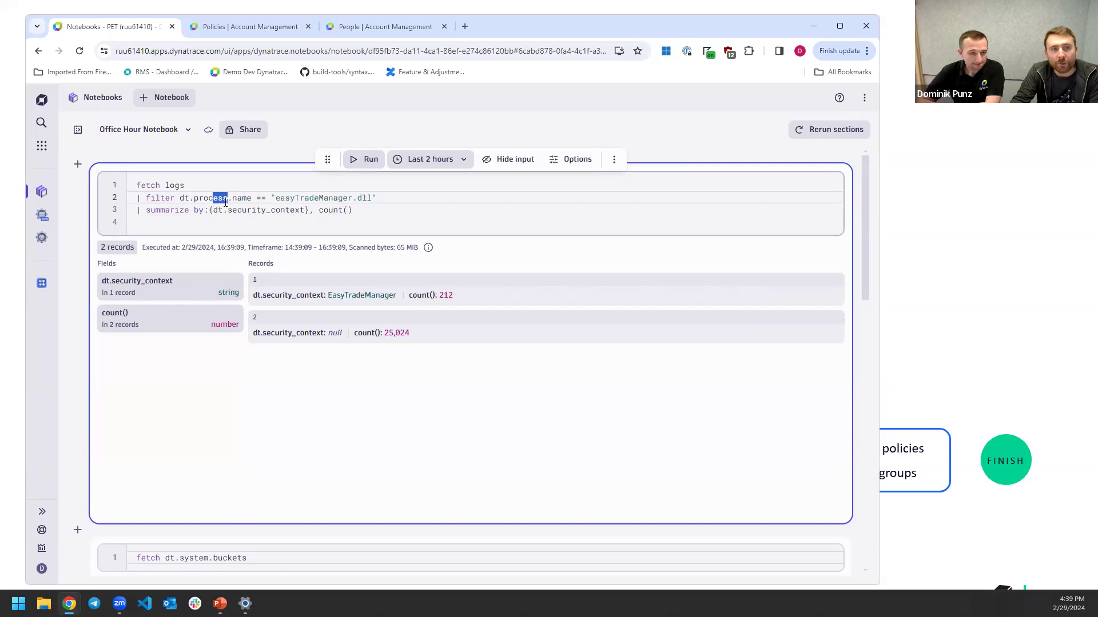
pyautogui.moveTo(230, 199); pyautogui.dragTo(252, 199)
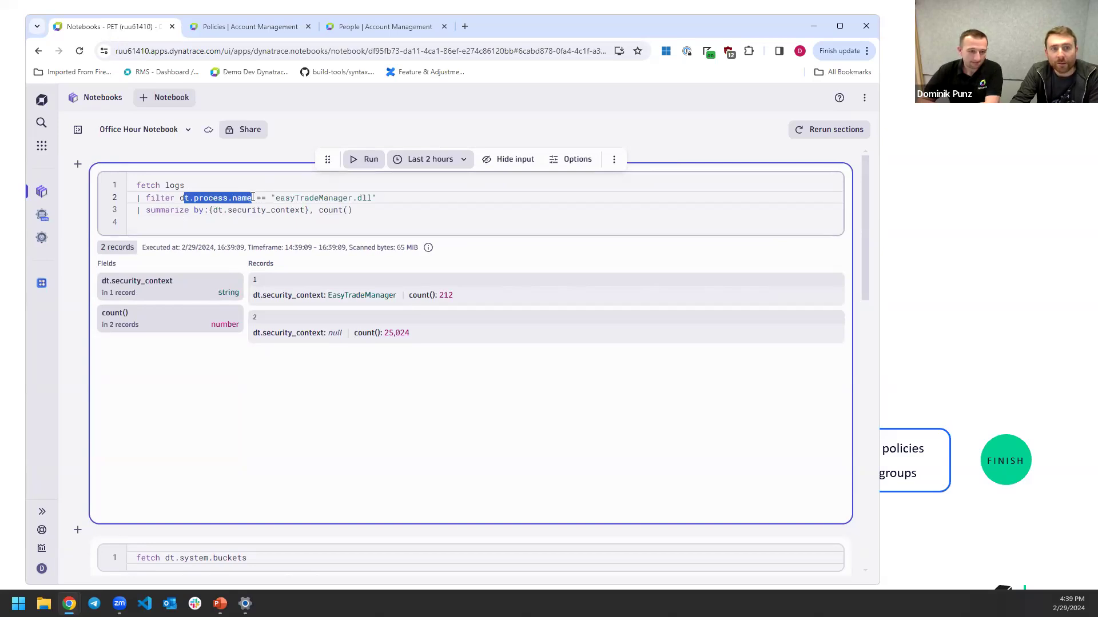
pyautogui.moveTo(440, 336); pyautogui.dragTo(250, 338)
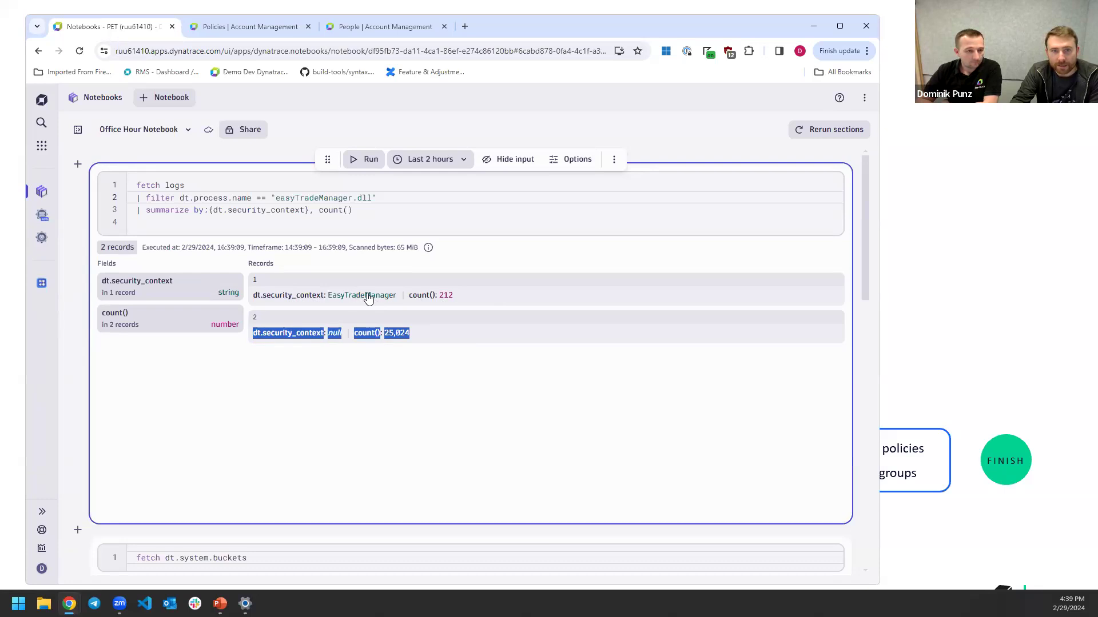
pyautogui.click(438, 371)
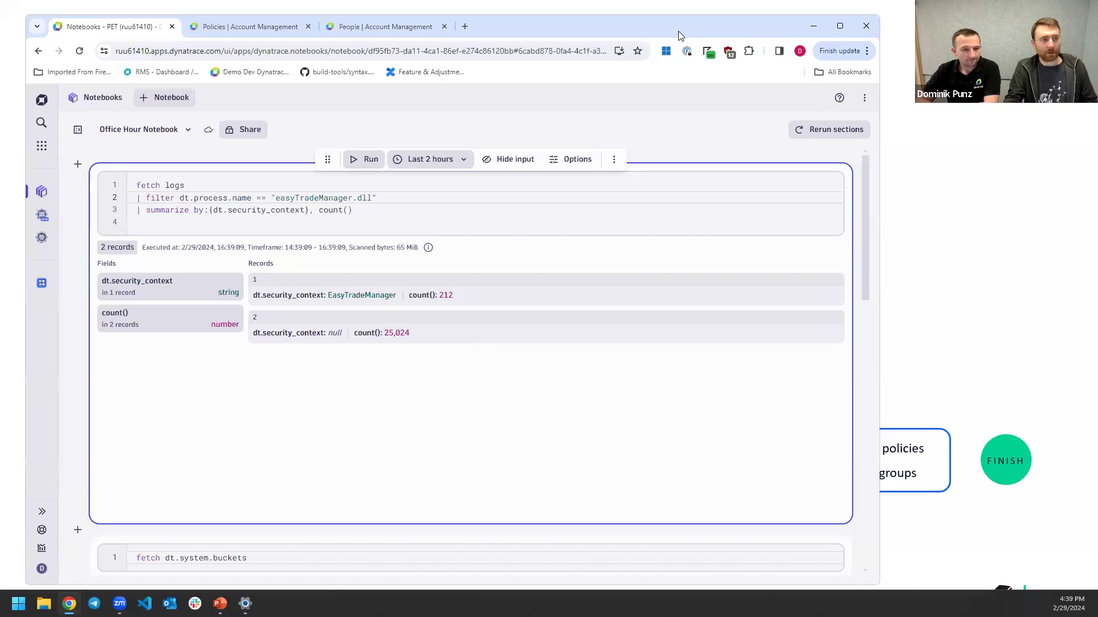
# Review the record level permissions flowchart slide, and return to the Dynatrace notebook
pyautogui.hotkey('alt', 'Tab')
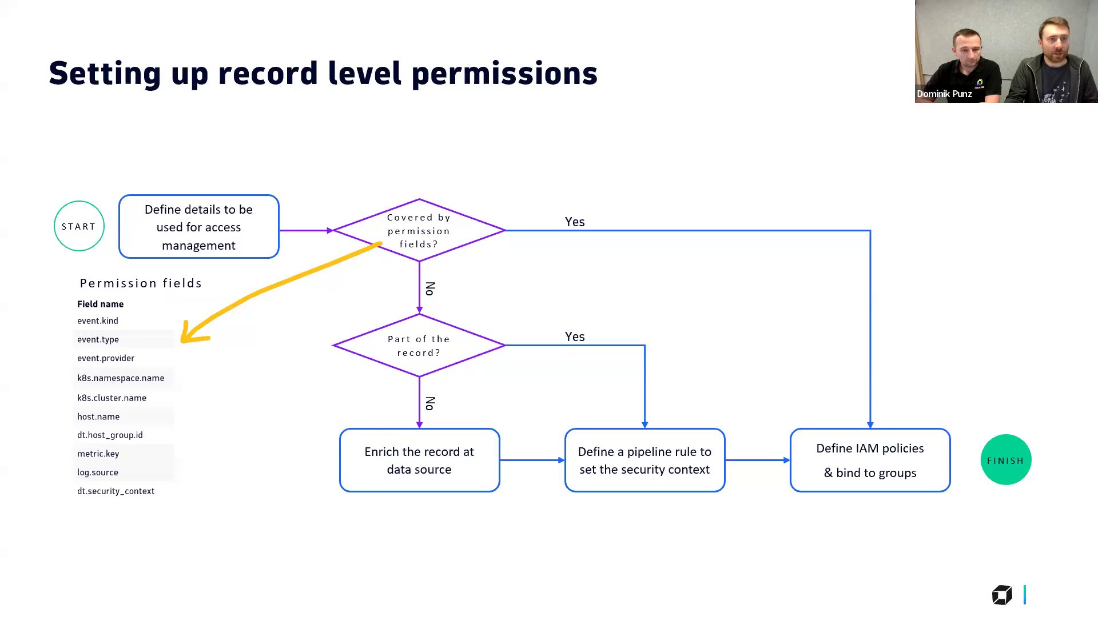
pyautogui.hotkey('alt', 'Tab')
pyautogui.press('super')
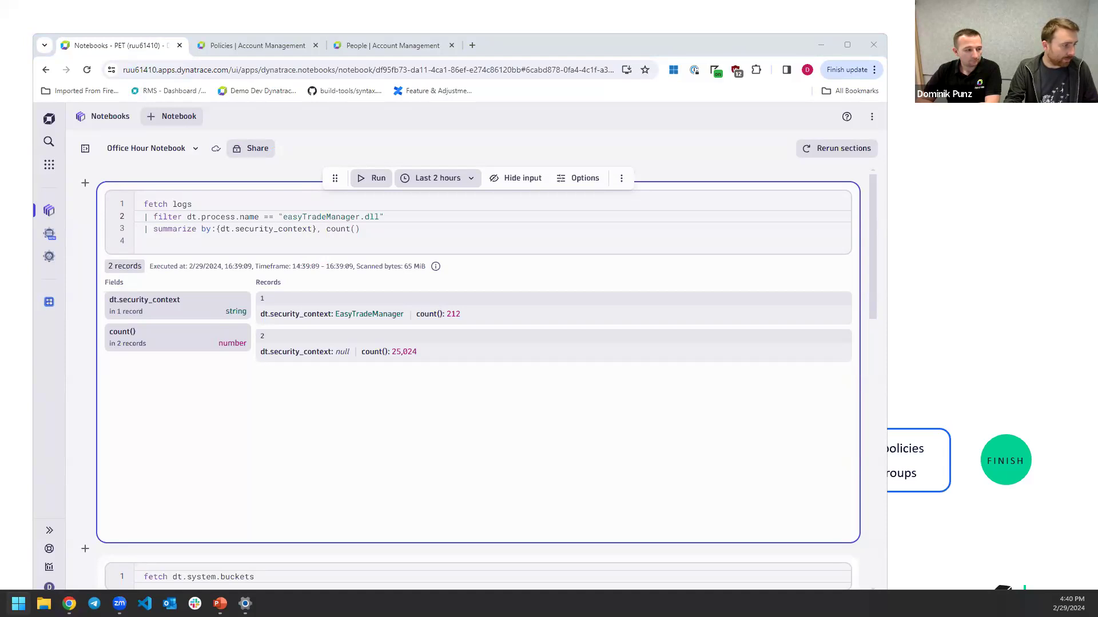
# Switch to the incognito Dynatrace window with the untitled notebook and check which user is signed in
pyautogui.hotkey('alt', 'Tab')
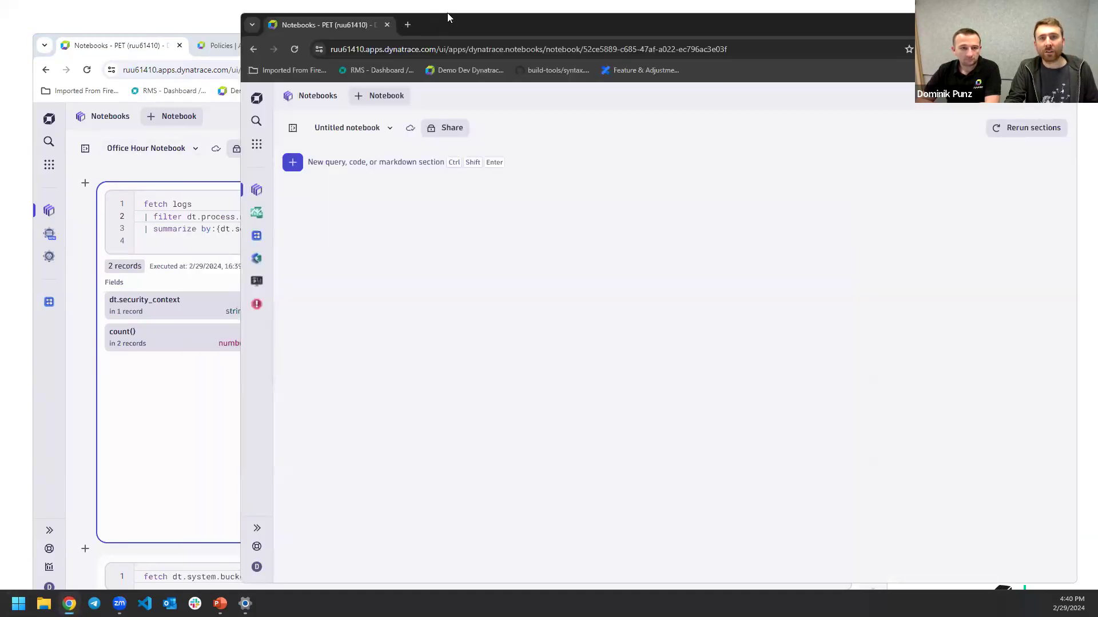
pyautogui.moveTo(449, 22); pyautogui.dragTo(325, 15)
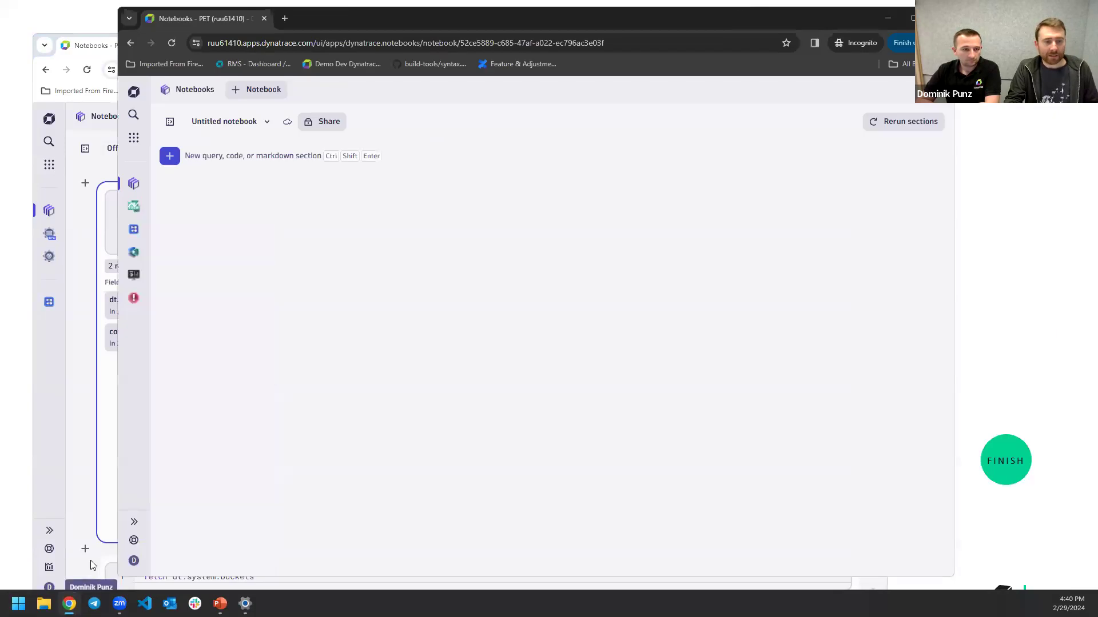
pyautogui.click(135, 561)
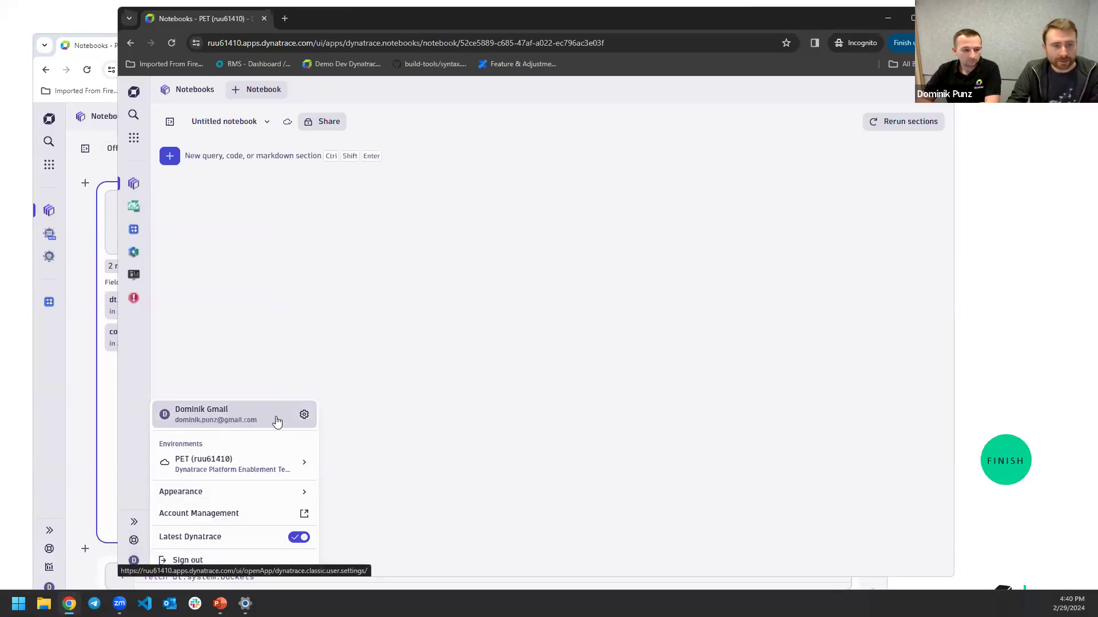
pyautogui.click(318, 318)
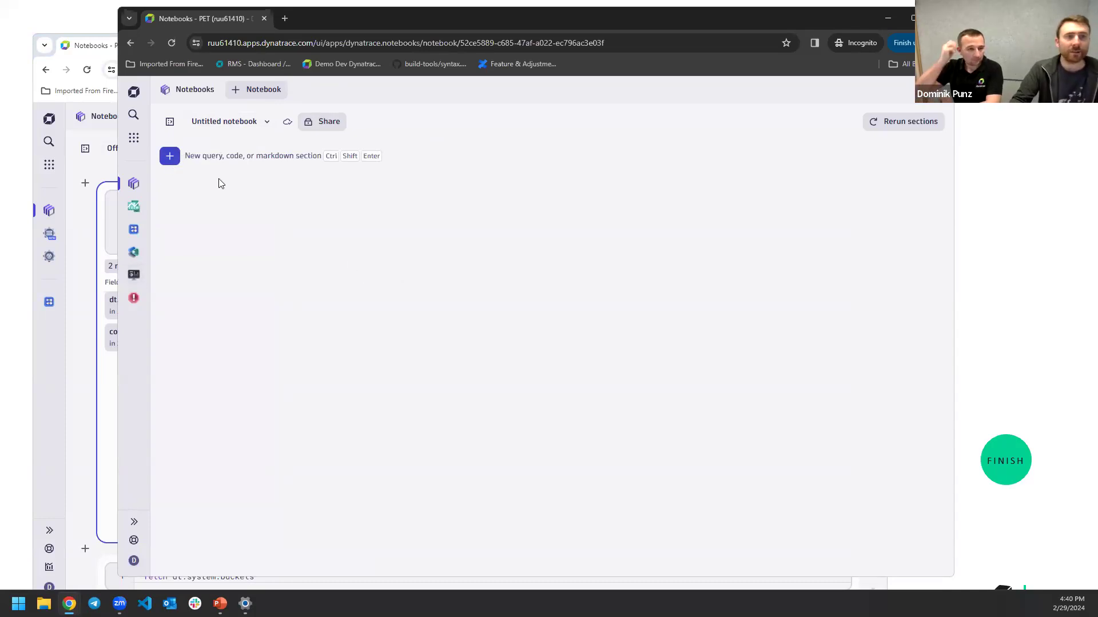
# Add a Grail query section with fetch logs to the untitled notebook and run it as the test user
pyautogui.click(169, 157)
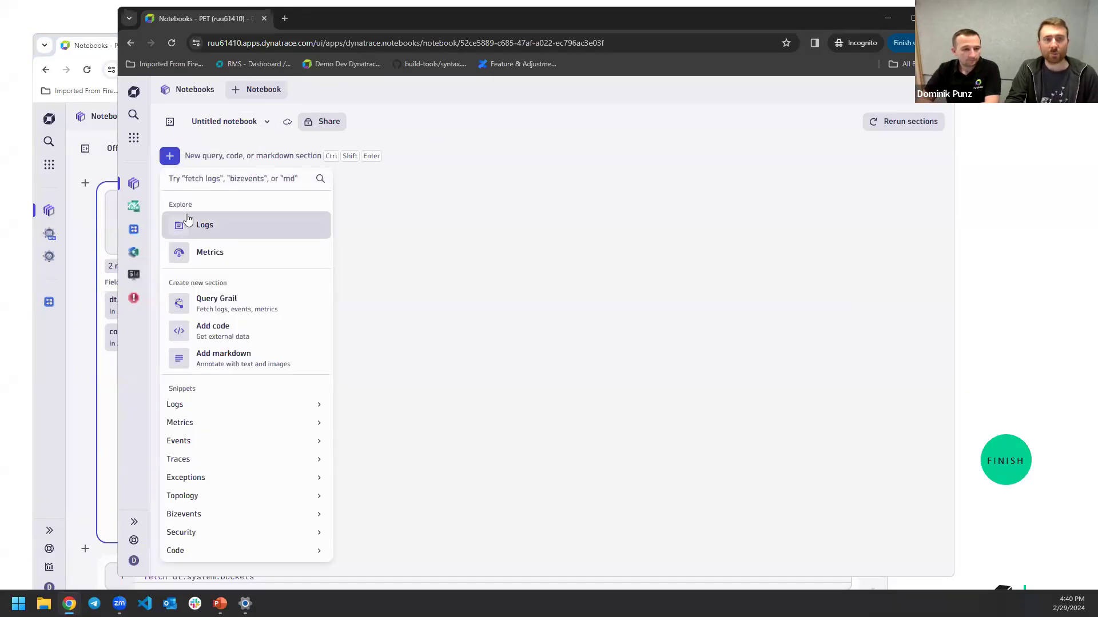
pyautogui.click(215, 309)
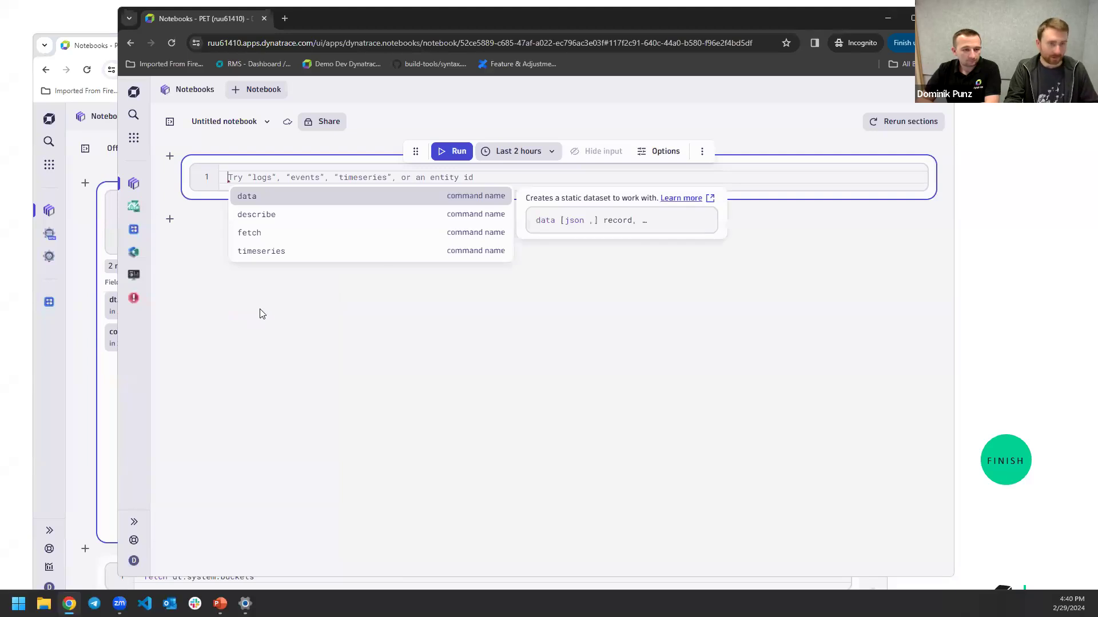
pyautogui.click(295, 220)
pyautogui.moveTo(302, 179); pyautogui.dragTo(170, 183)
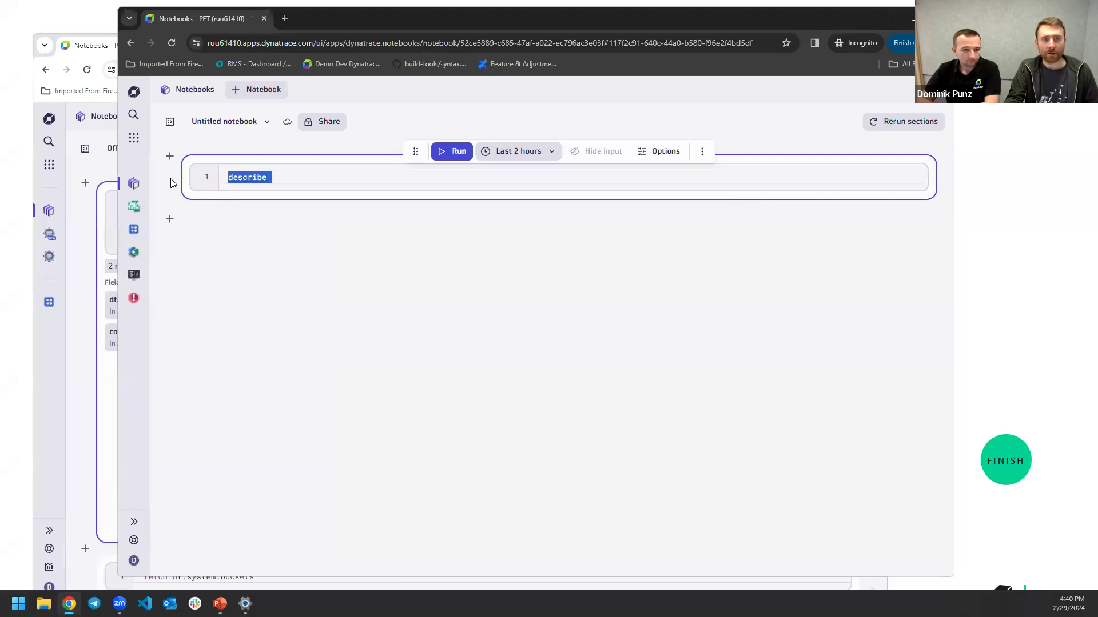
pyautogui.press('BackSpace')
pyautogui.click(276, 229)
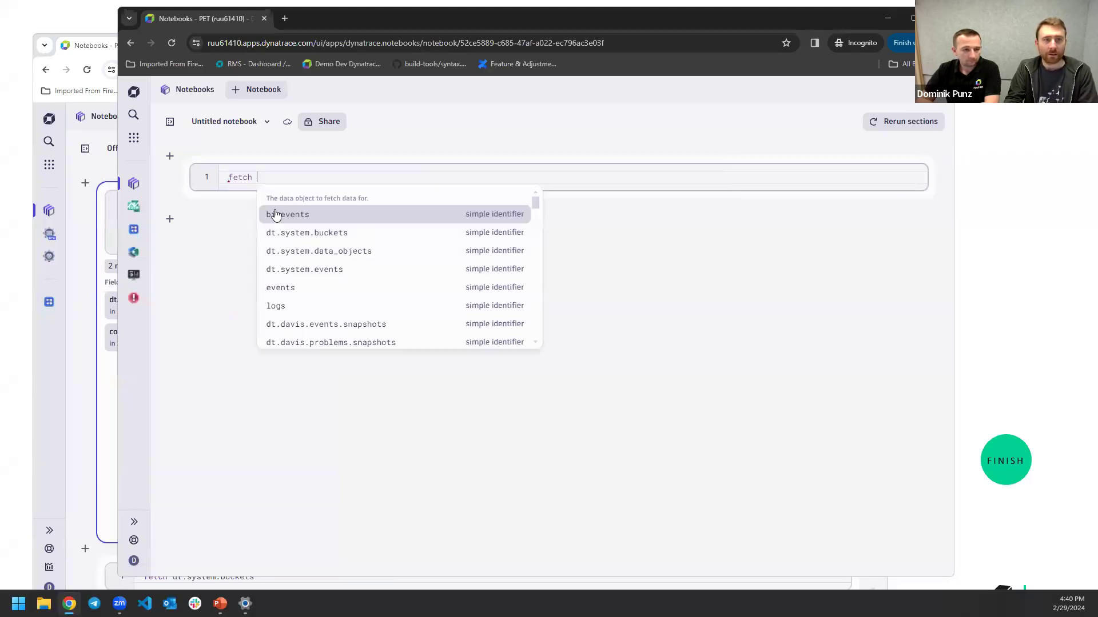
pyautogui.click(289, 305)
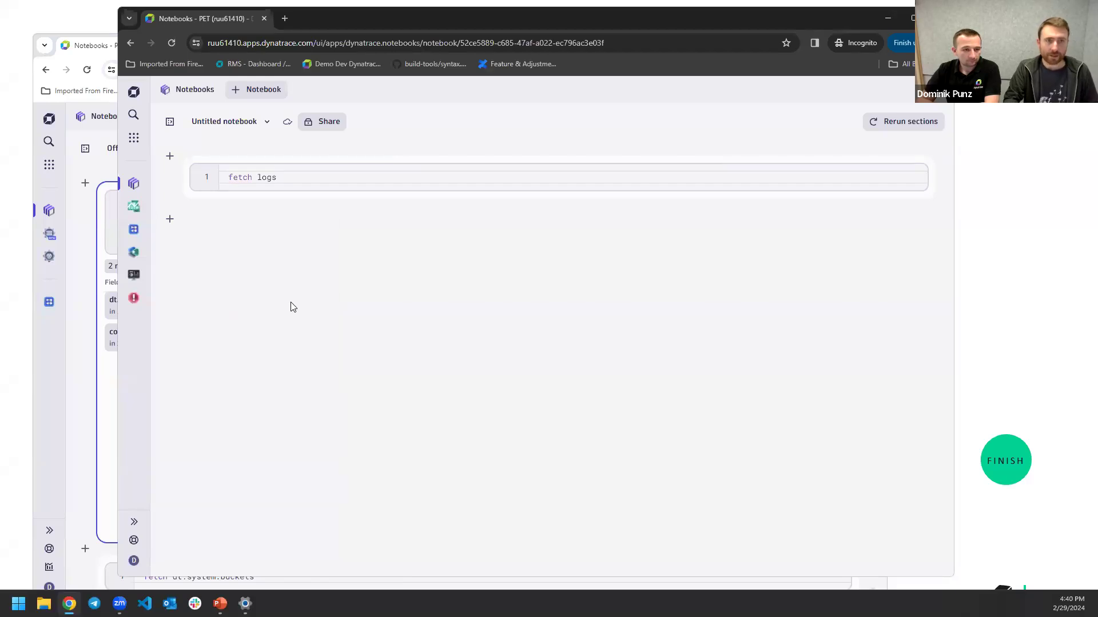
pyautogui.hotkey('ctrl', 'Return')
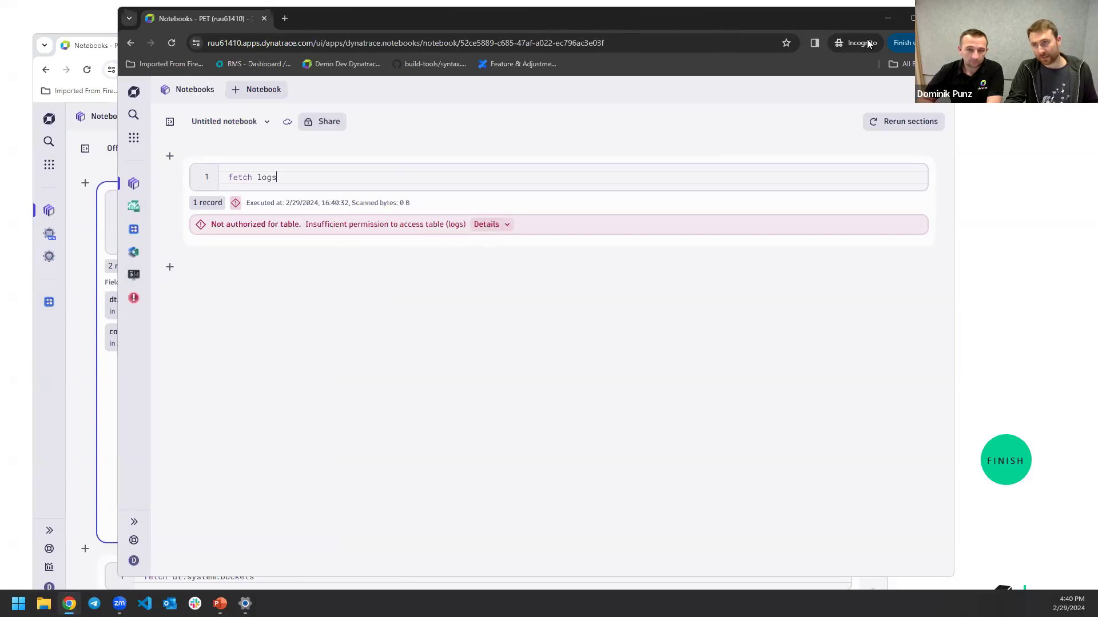
# Return to the main browser window and review the test user's group assignments in Account Management
pyautogui.click(72, 315)
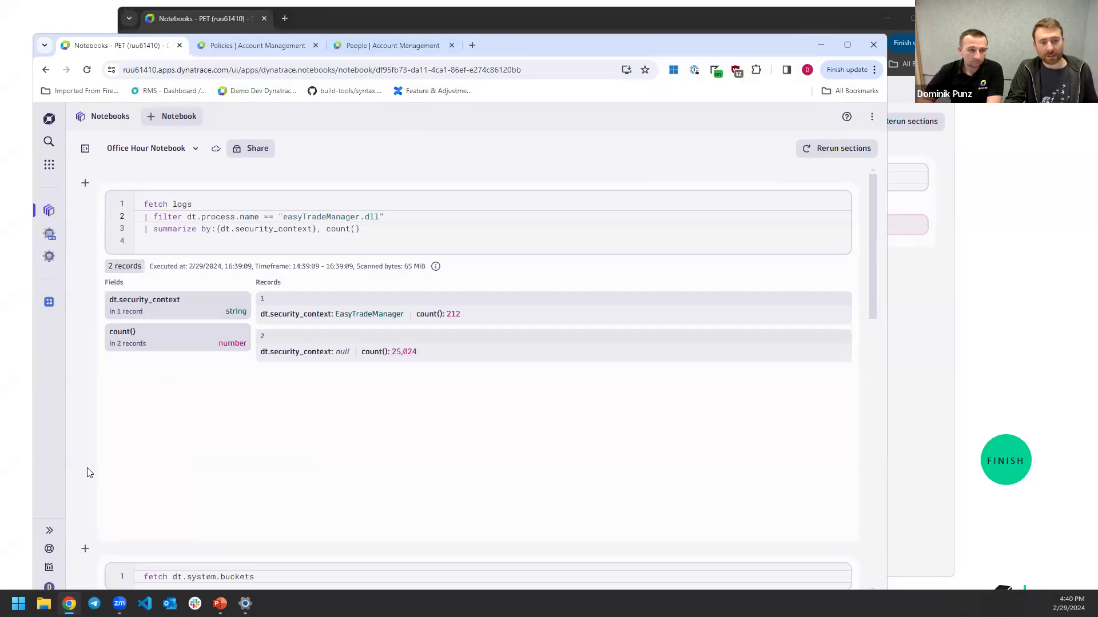
pyautogui.click(597, 33)
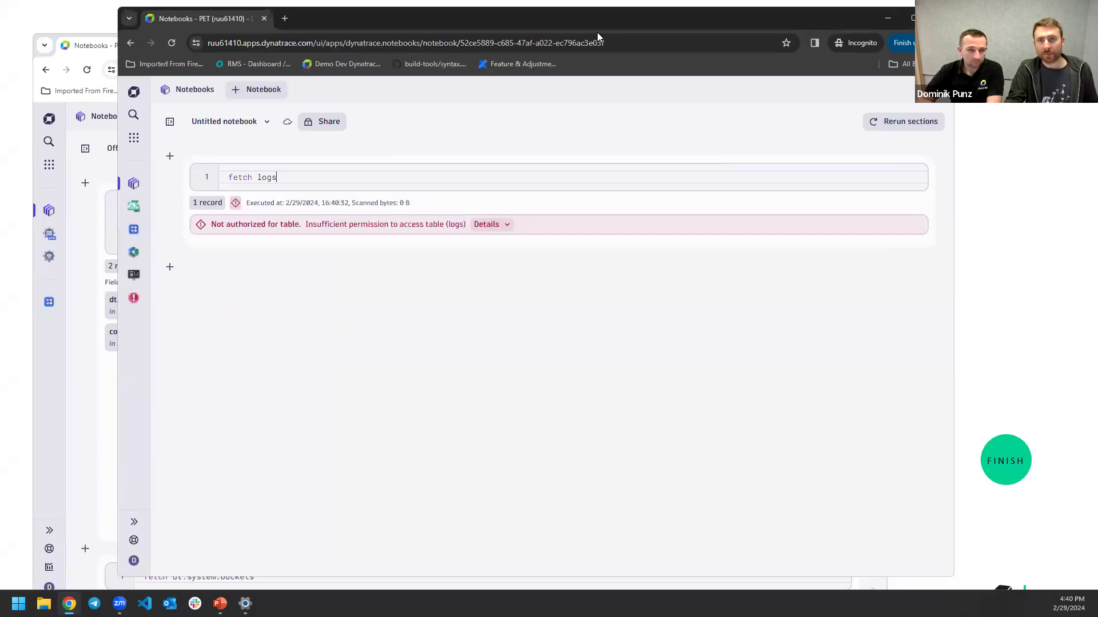
pyautogui.hotkey('alt', 'Tab')
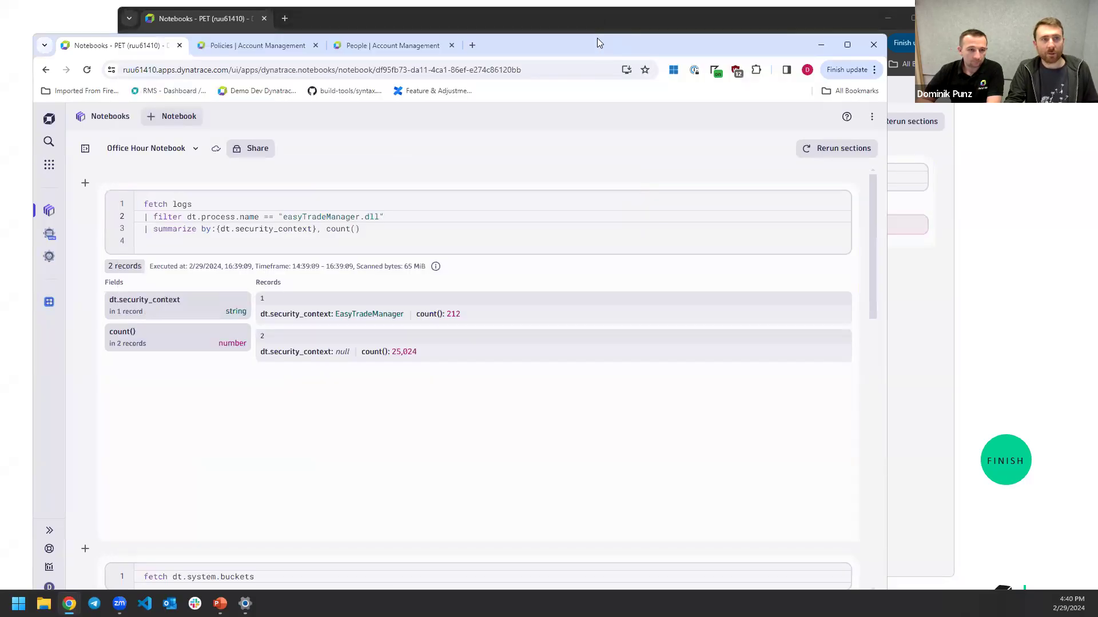
pyautogui.moveTo(597, 37); pyautogui.dragTo(590, 17)
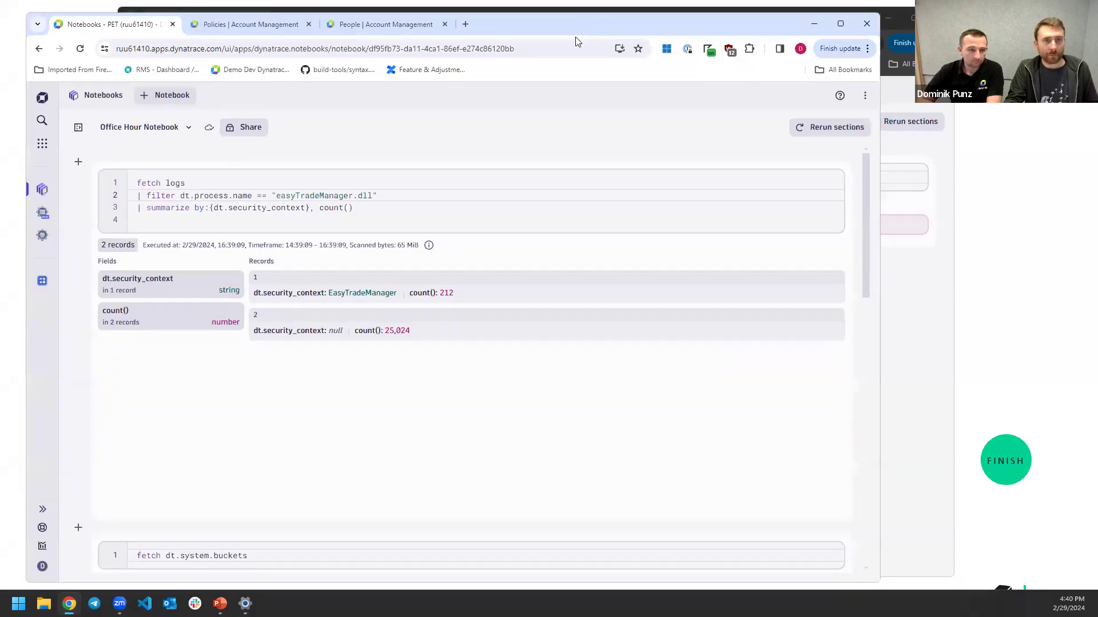
pyautogui.click(397, 21)
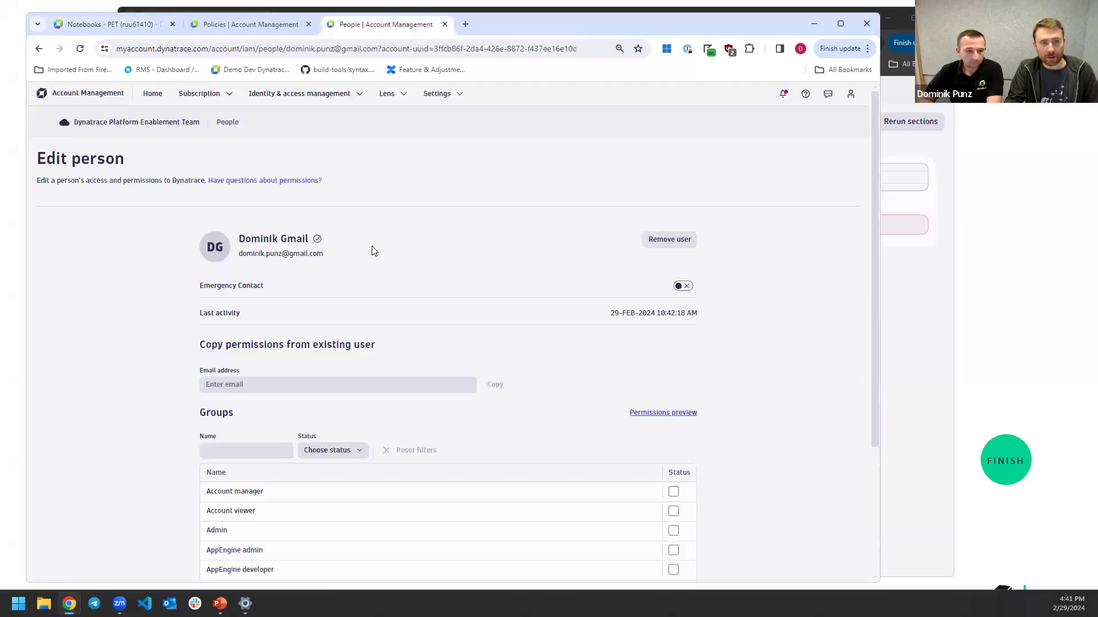
pyautogui.scroll(-3, 372, 248)
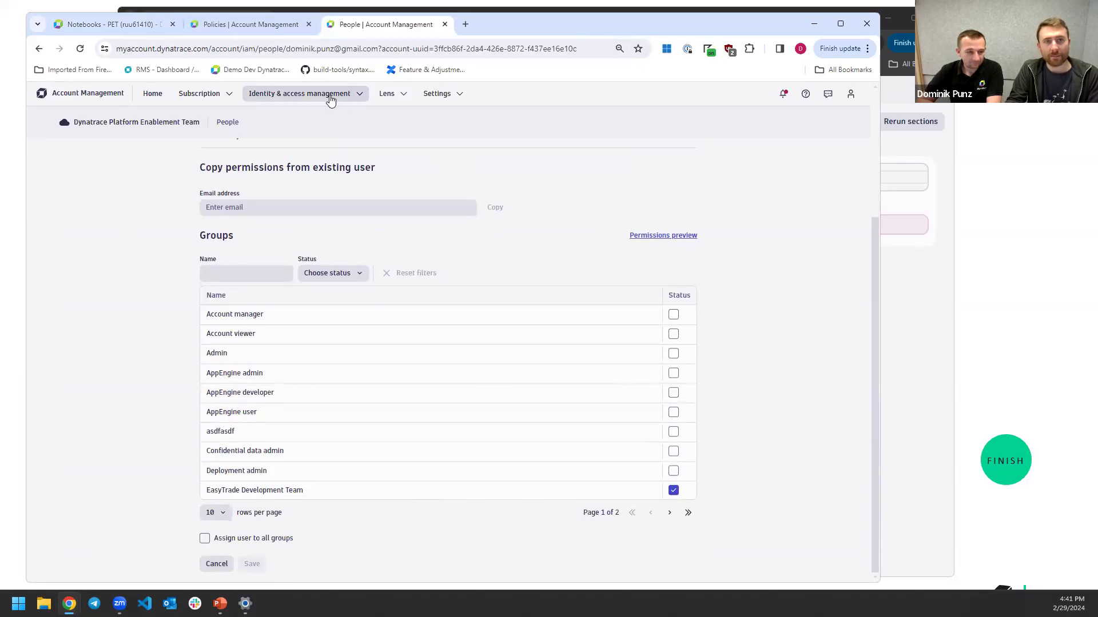
# Check which account is signed in to the Office Hour Notebook window
pyautogui.click(90, 25)
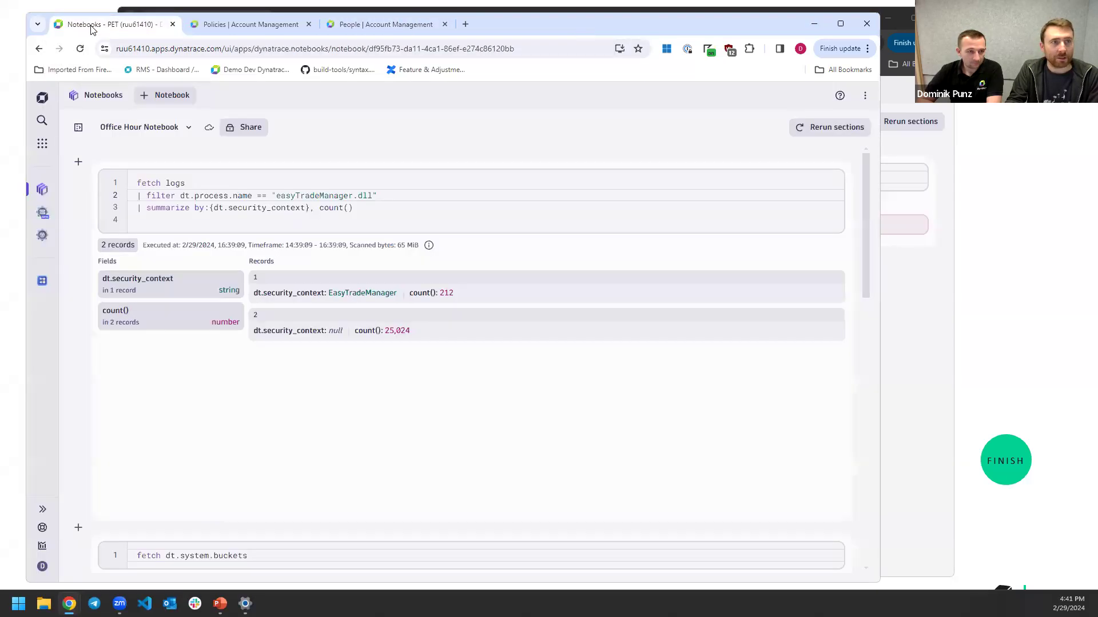
pyautogui.click(46, 566)
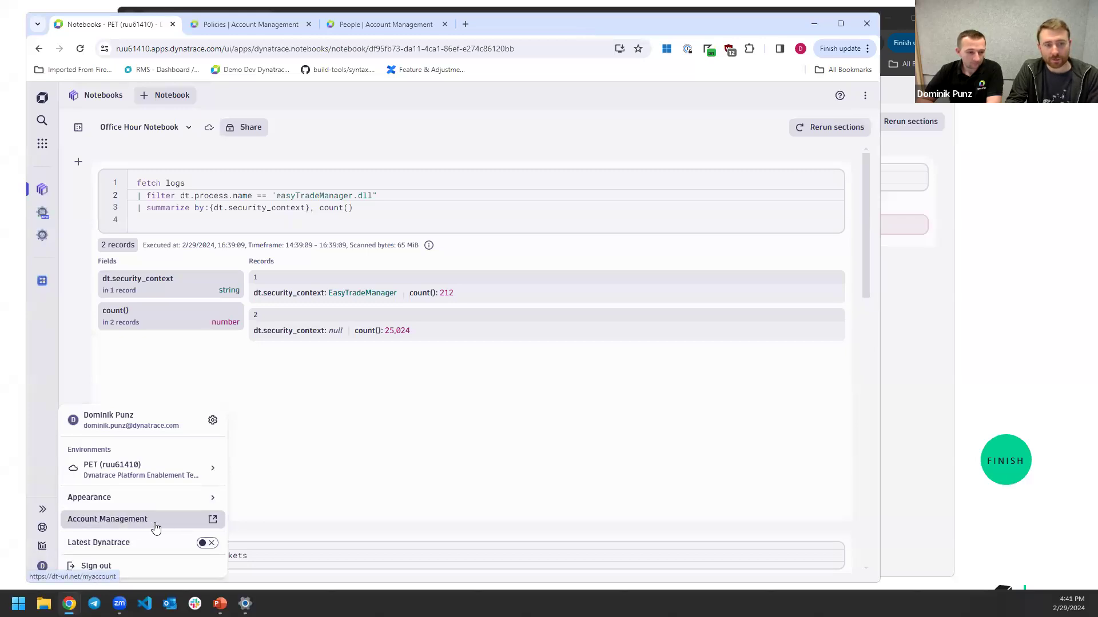
pyautogui.click(367, 477)
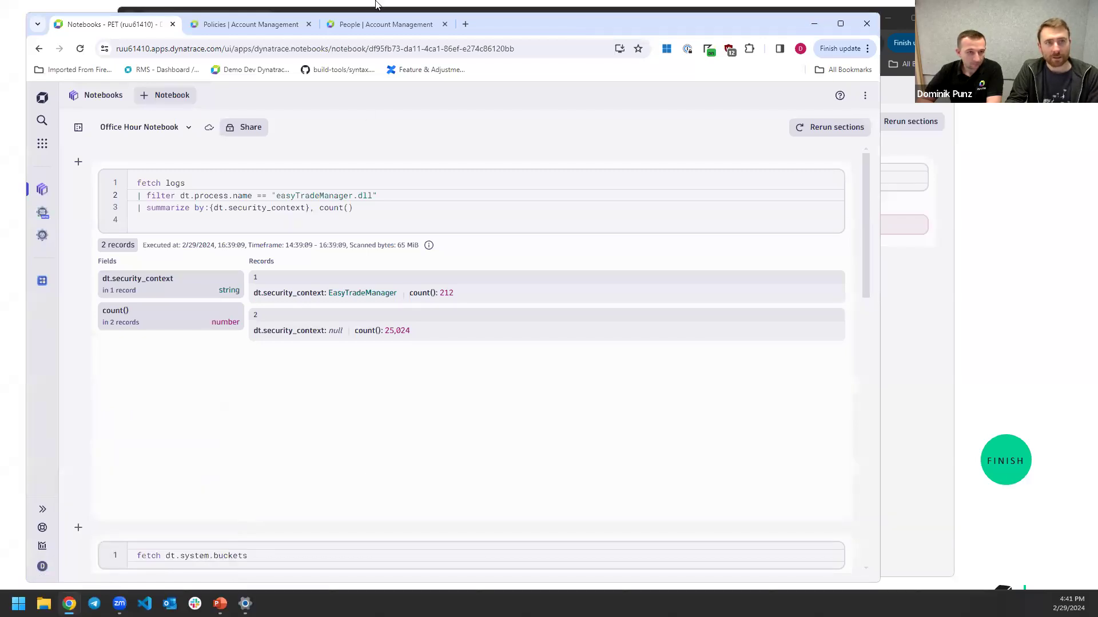
# Filter the account policies by "Easy" and open the Storage Access for EasyTrade Development Team policy for editing
pyautogui.click(238, 23)
pyautogui.click(311, 94)
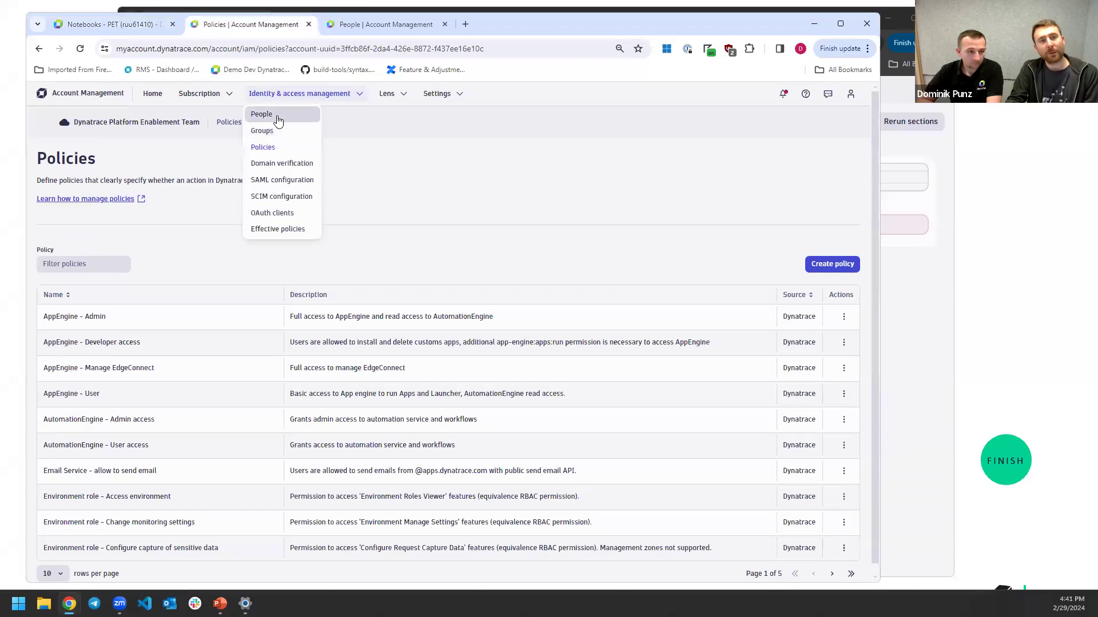
pyautogui.click(367, 167)
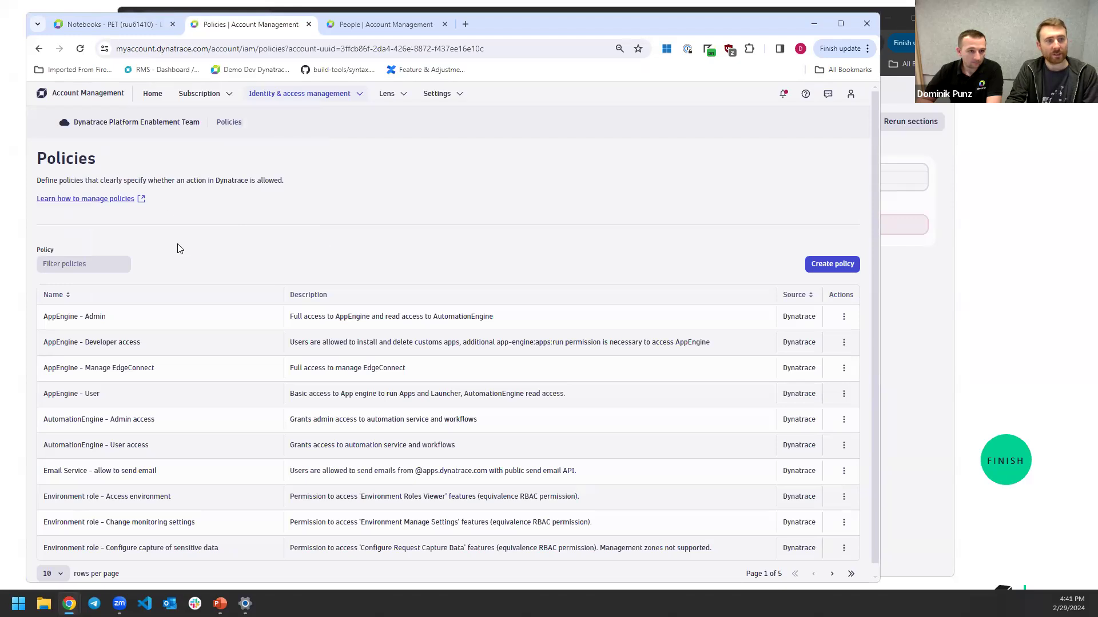
pyautogui.click(105, 267)
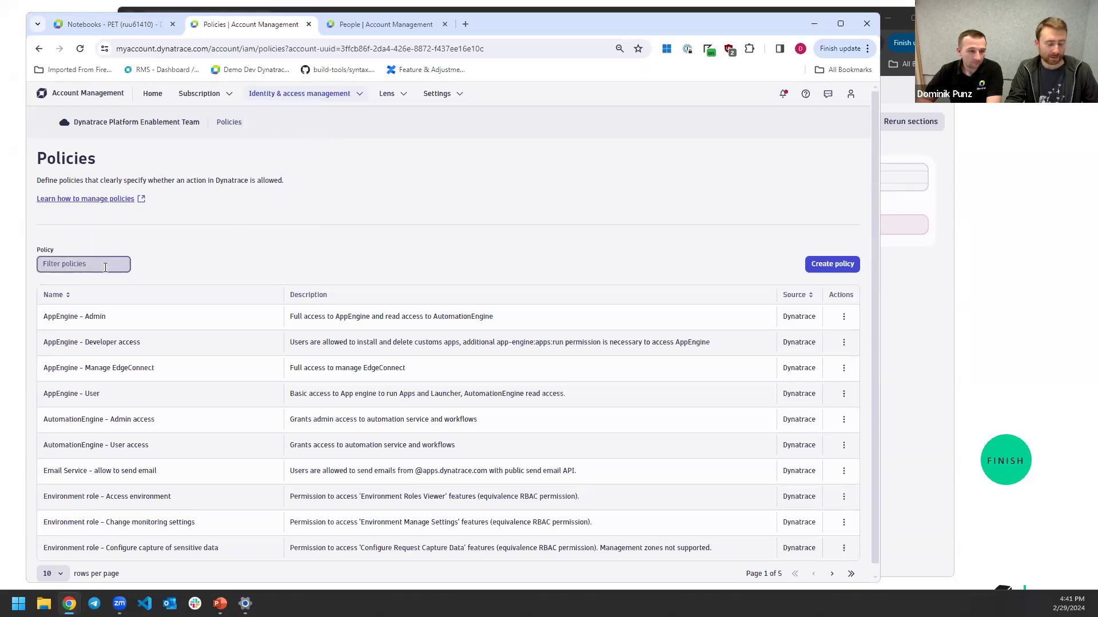
pyautogui.write('Easy')
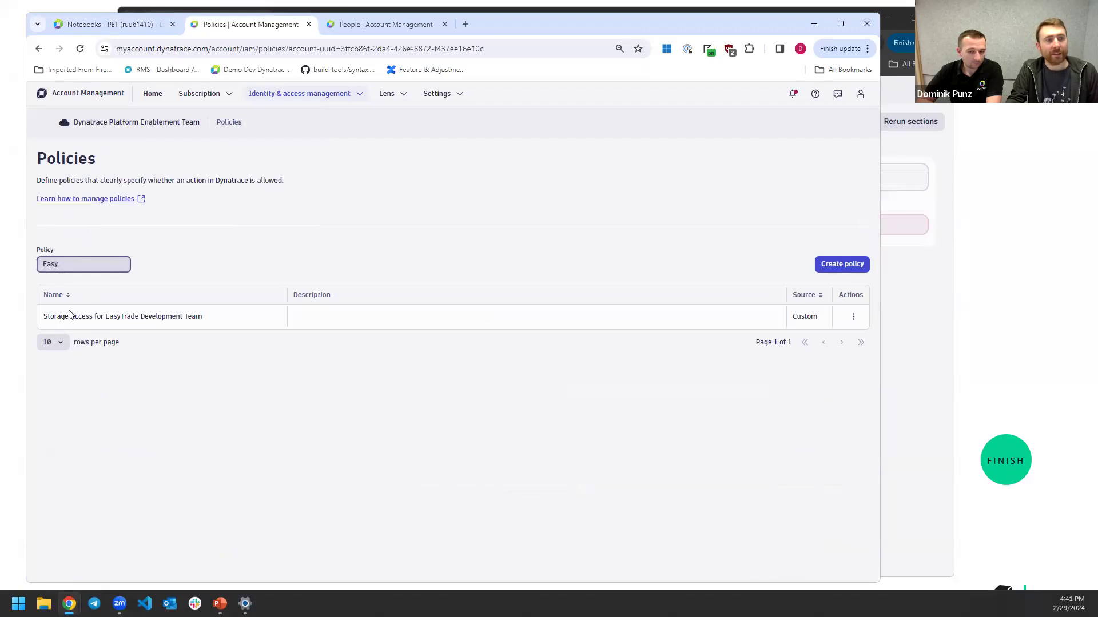
pyautogui.moveTo(53, 320); pyautogui.dragTo(89, 316)
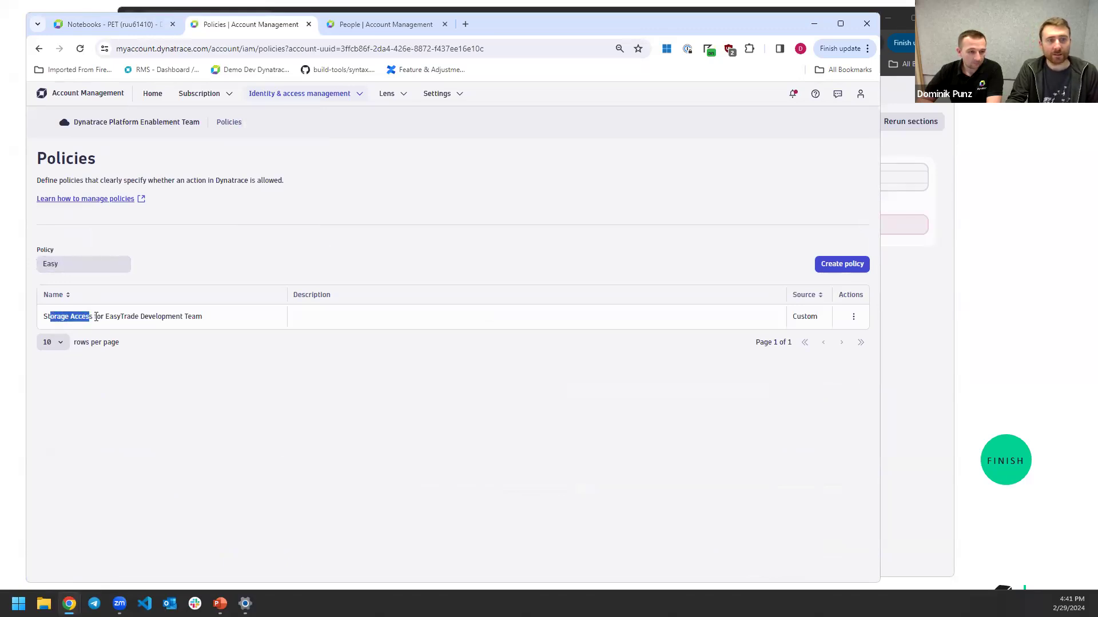
pyautogui.click(854, 317)
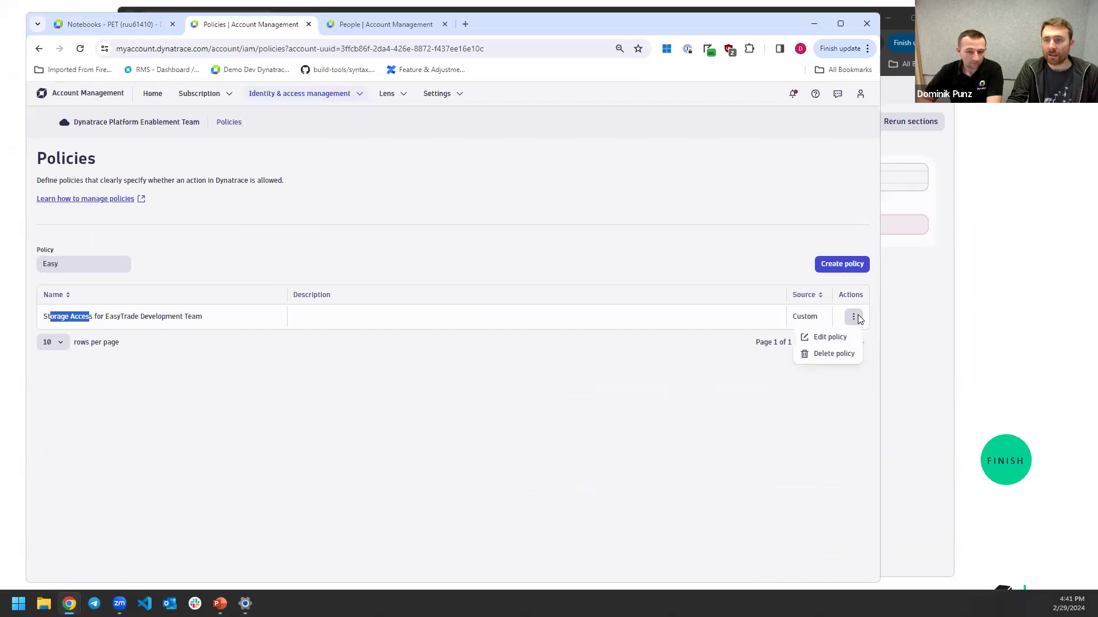
pyautogui.click(829, 337)
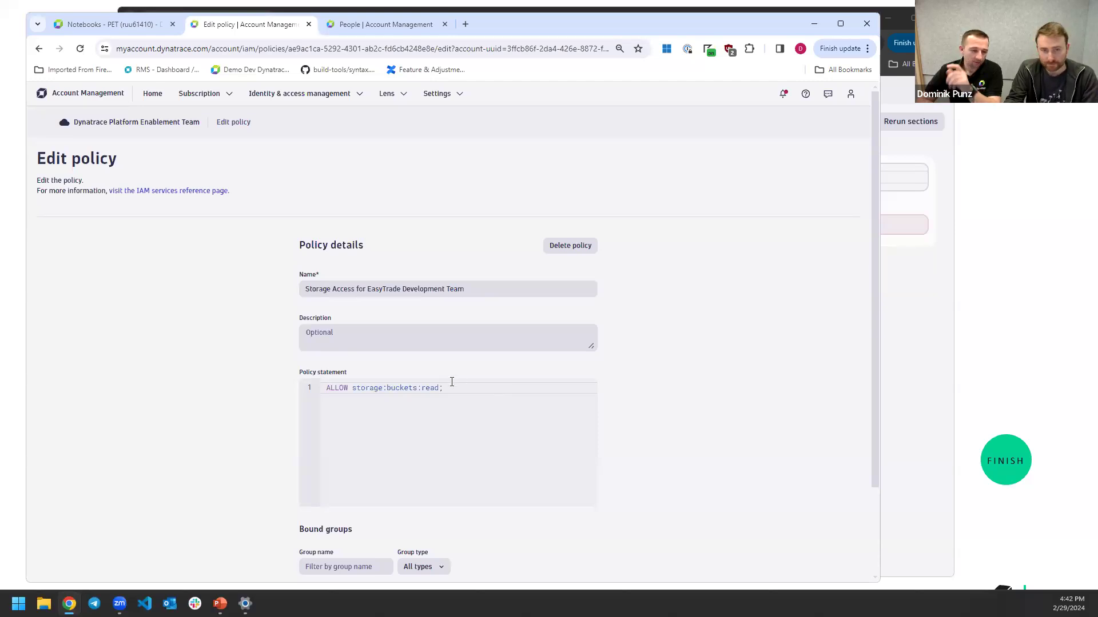
# Examine the policy's bound groups and compare them with the test user's group membership
pyautogui.scroll(-1, 775, 472)
pyautogui.scroll(-1, 775, 473)
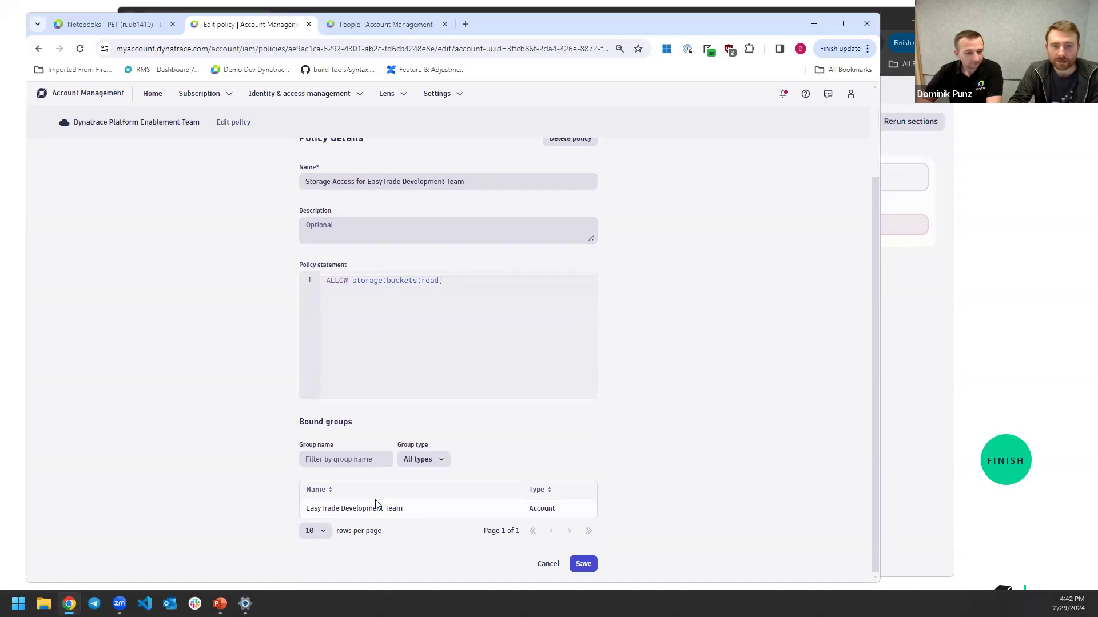
pyautogui.click(375, 27)
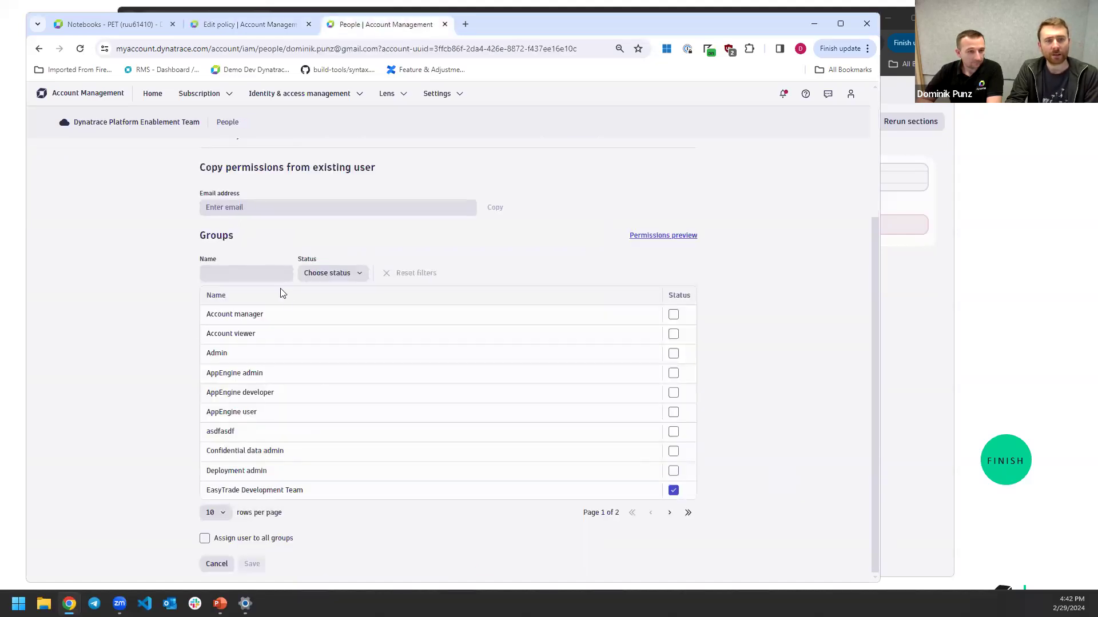
pyautogui.scroll(3, 285, 295)
pyautogui.scroll(-3, 309, 357)
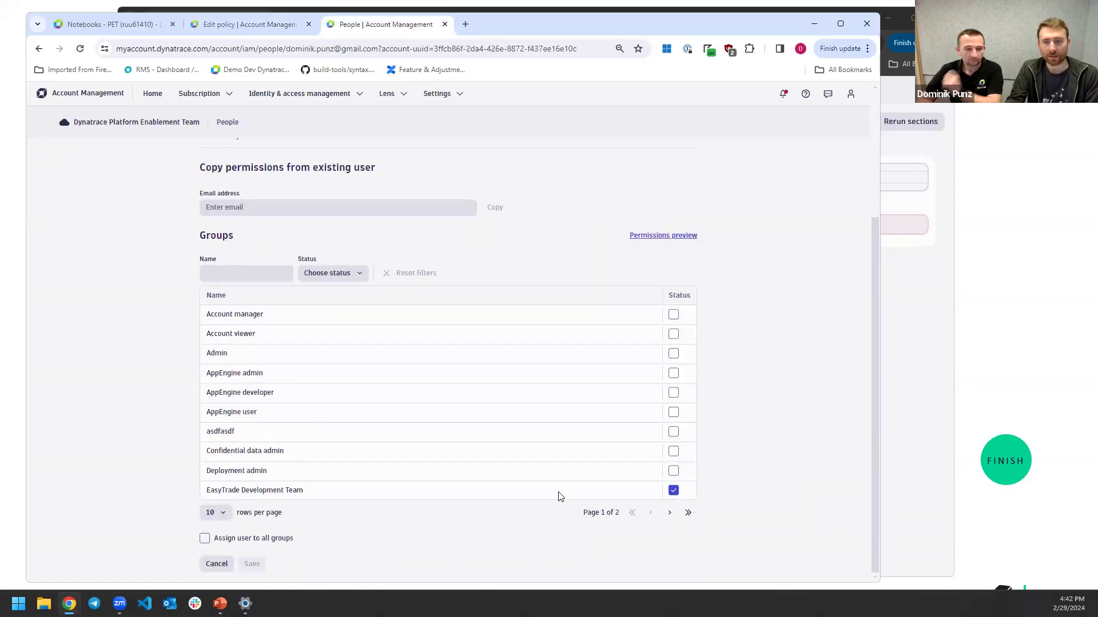
# Add the line ALLOW storage:logs:read; to the Storage Access for EasyTrade Development Team policy statement and save the policy
pyautogui.click(220, 29)
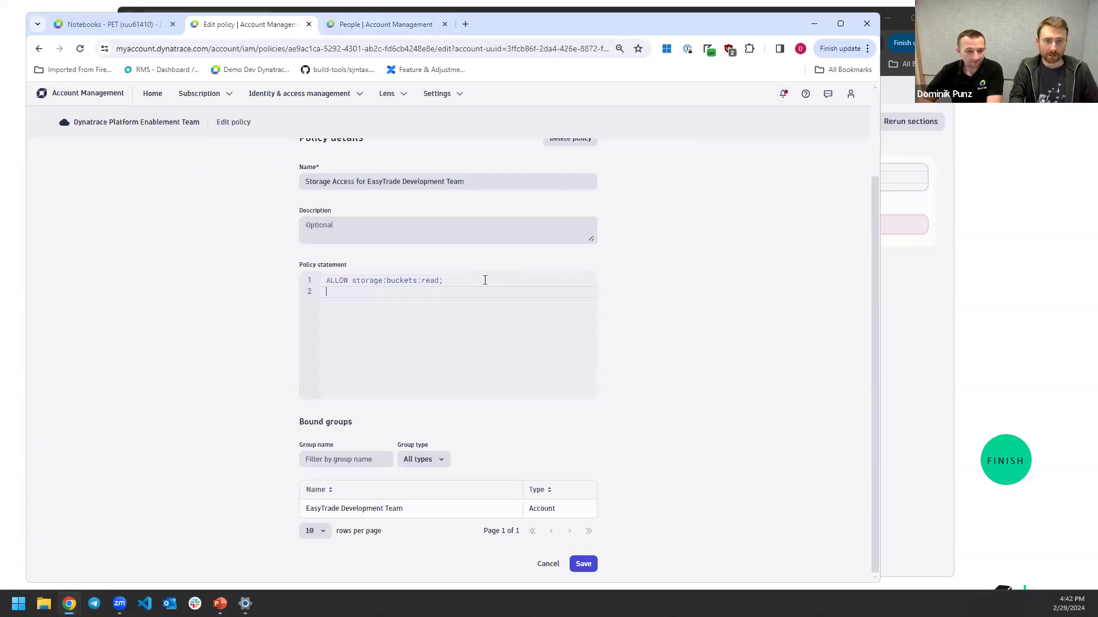
pyautogui.write('ALLOW st')
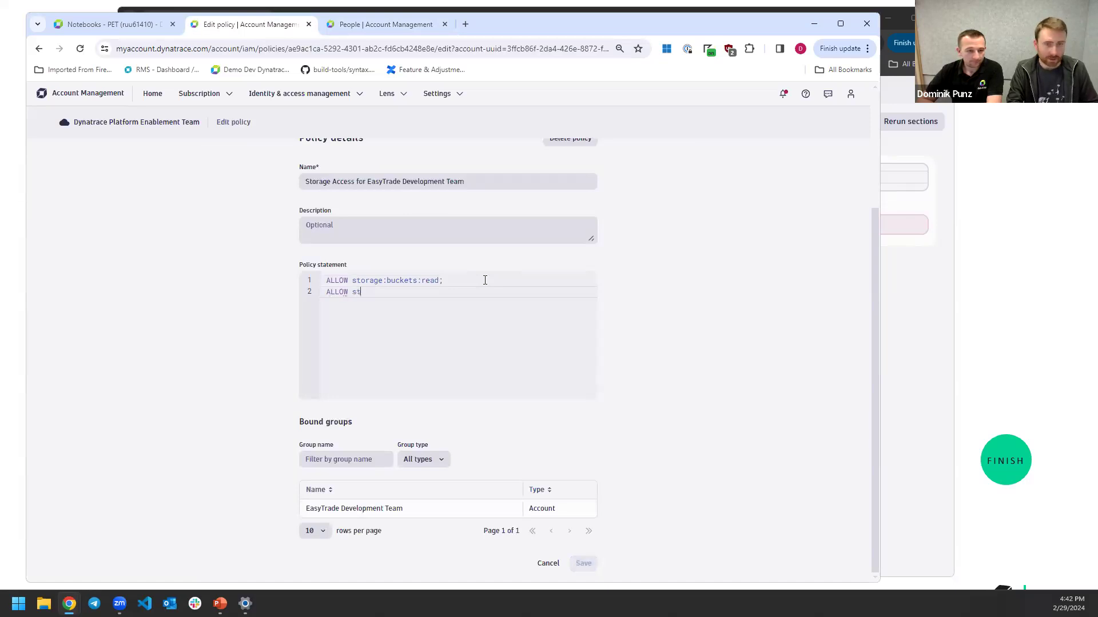
pyautogui.write('orage:logs:read;')
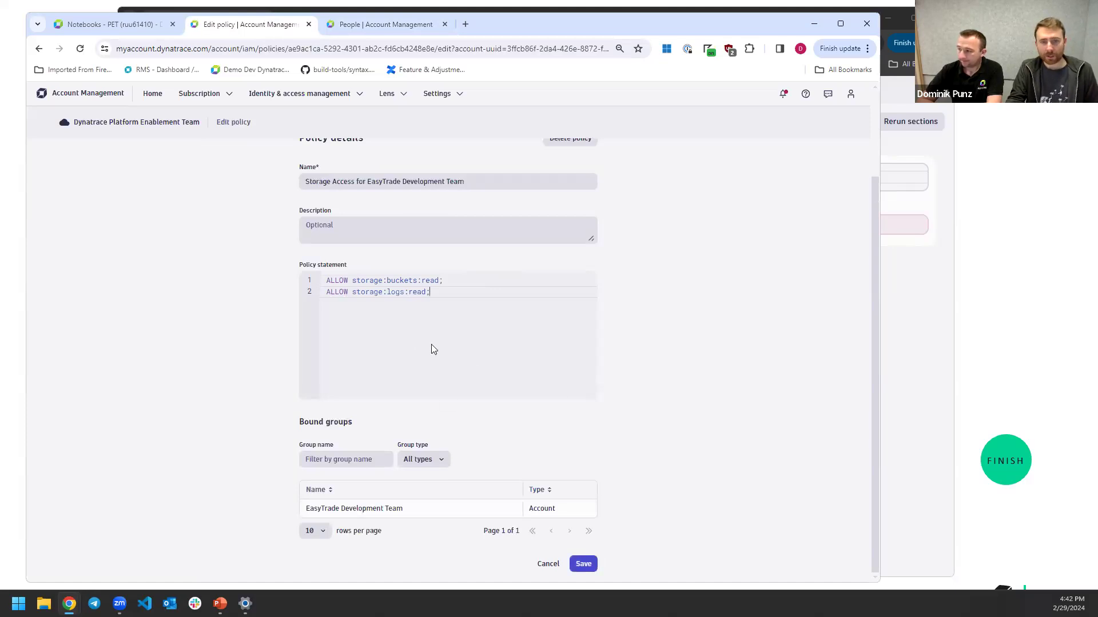
pyautogui.click(584, 564)
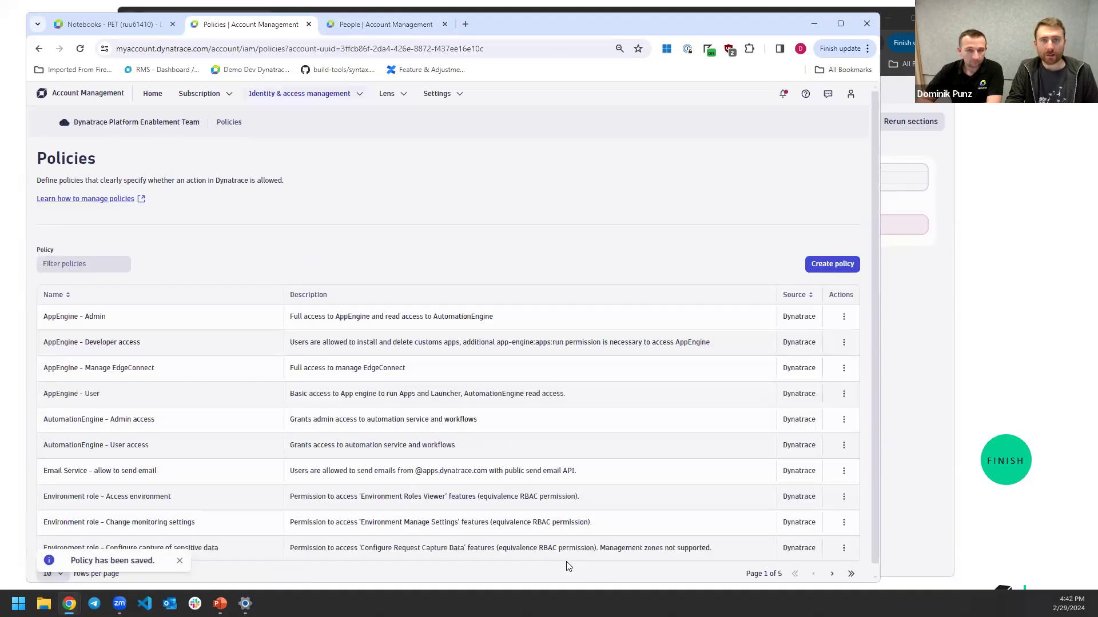
# Rerun fetch logs in the test user's notebook, and extend the query with | summarize by:dt.security_context, count() and run it
pyautogui.click(935, 297)
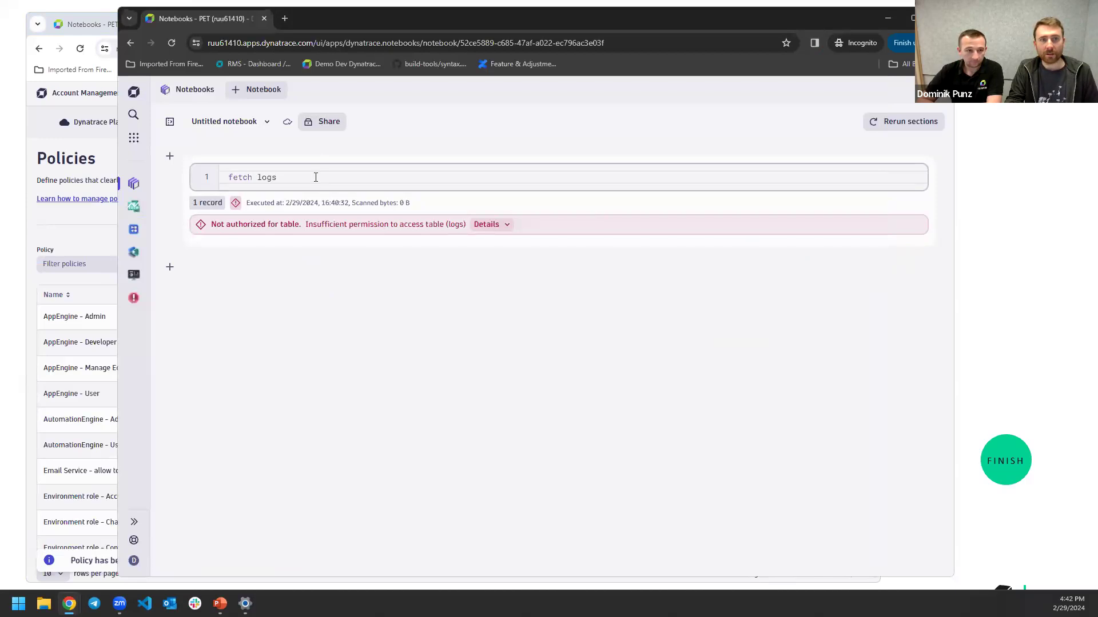
pyautogui.click(443, 153)
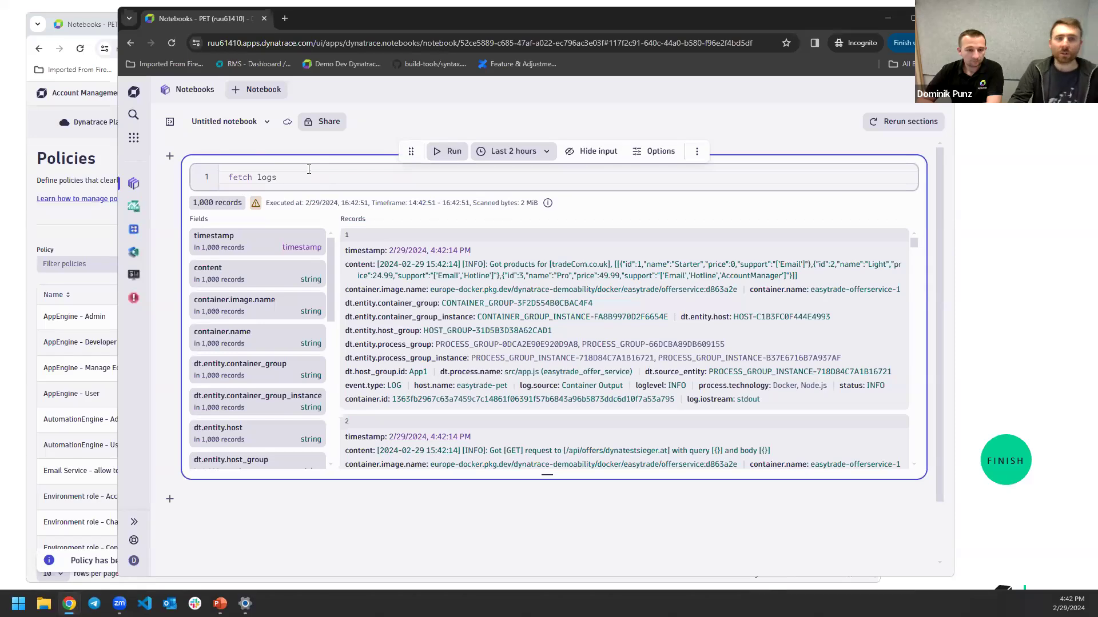
pyautogui.press('Return')
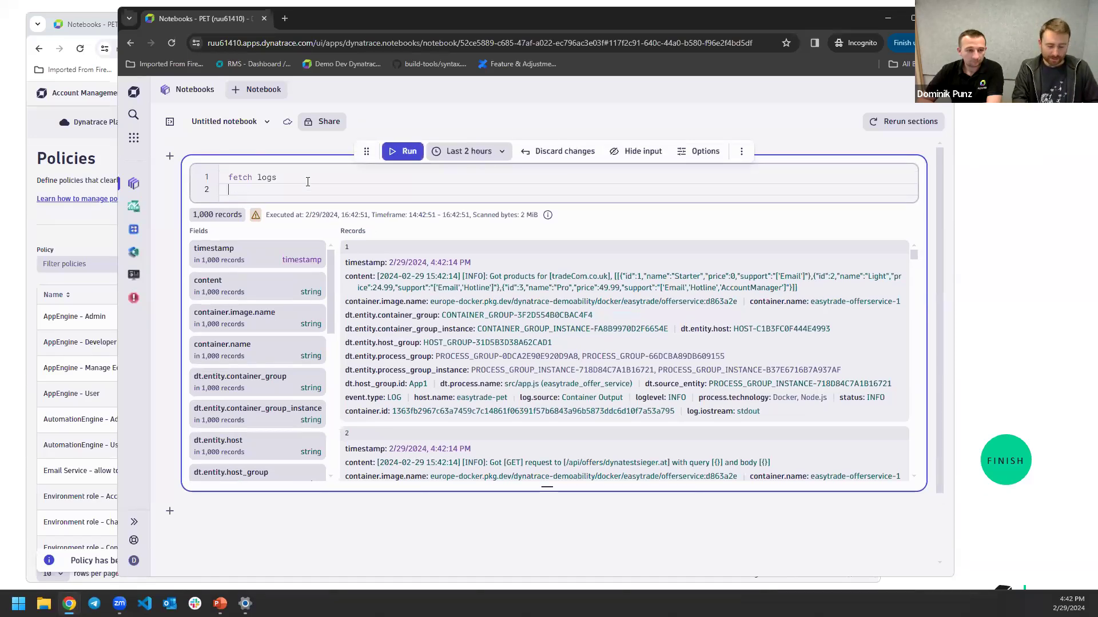
pyautogui.write('| s')
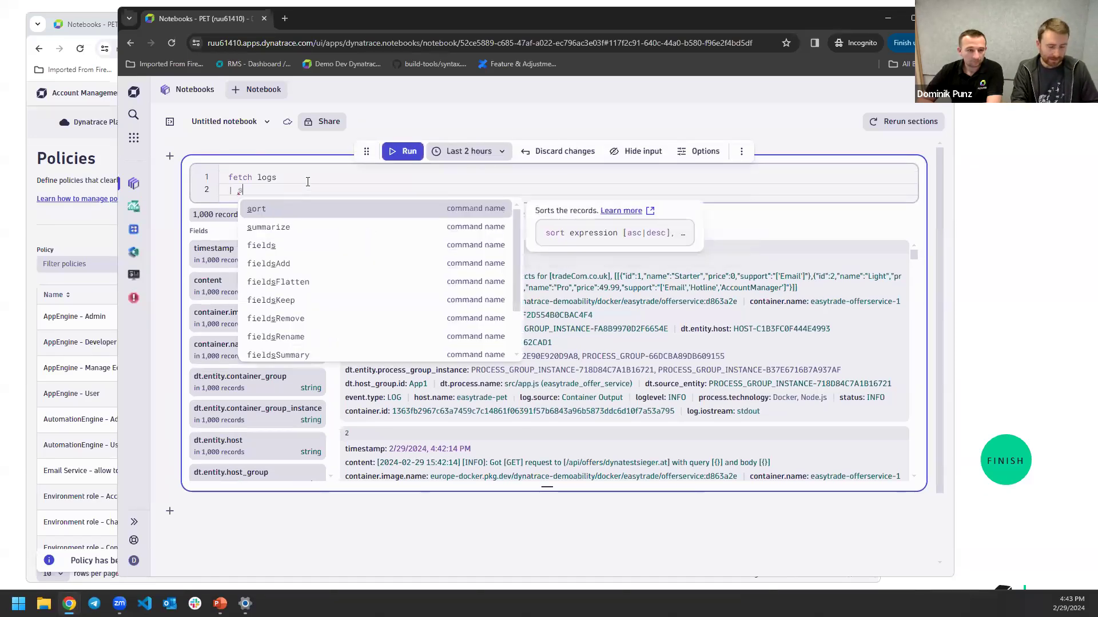
pyautogui.write('ummarize ')
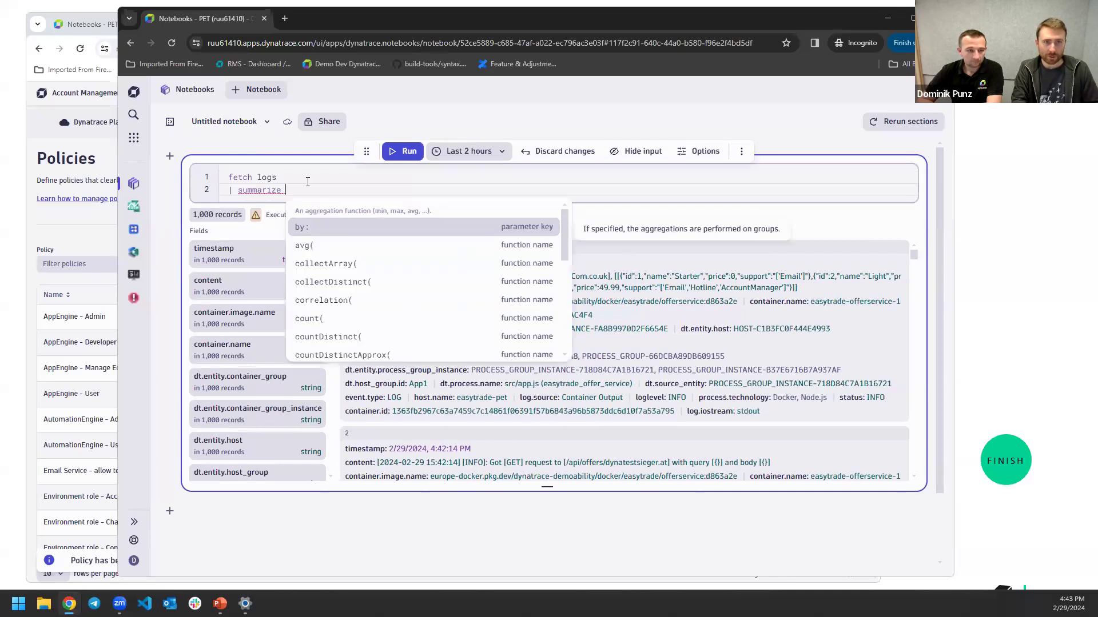
pyautogui.write('by:d')
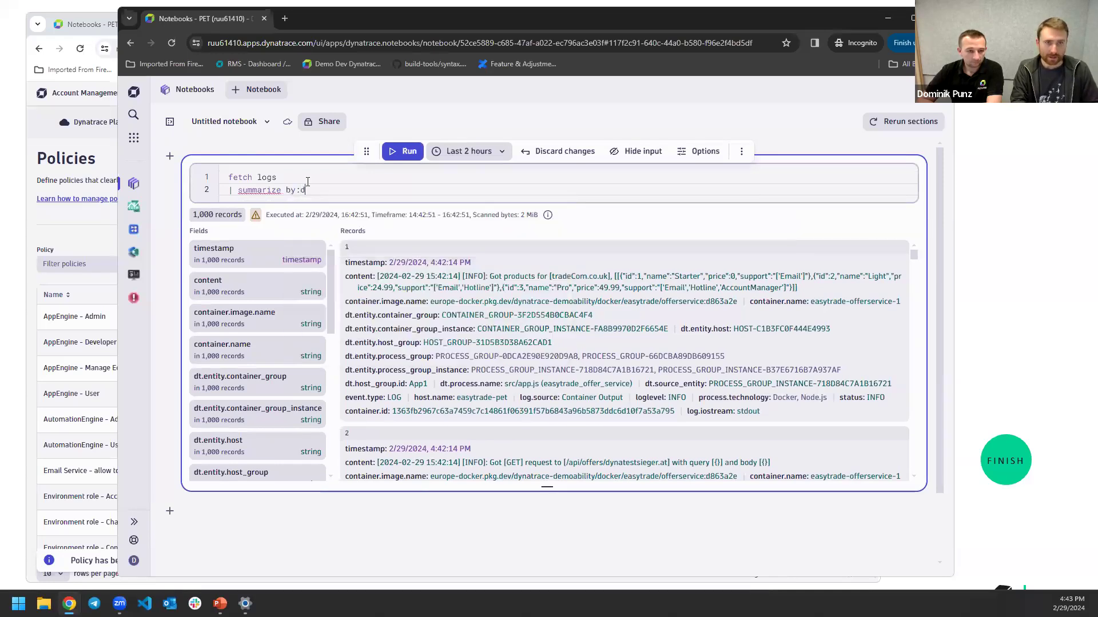
pyautogui.write('t.security_cpjt')
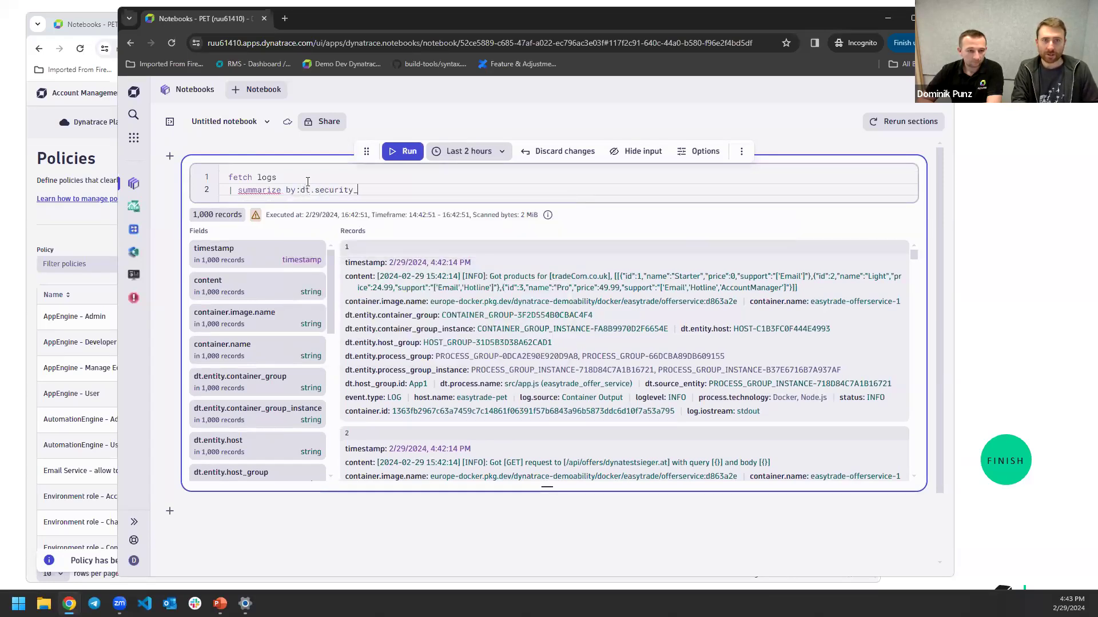
pyautogui.press('BackSpace')
pyautogui.press('BackSpace')
pyautogui.press('BackSpace')
pyautogui.press('BackSpace')
pyautogui.write('context')
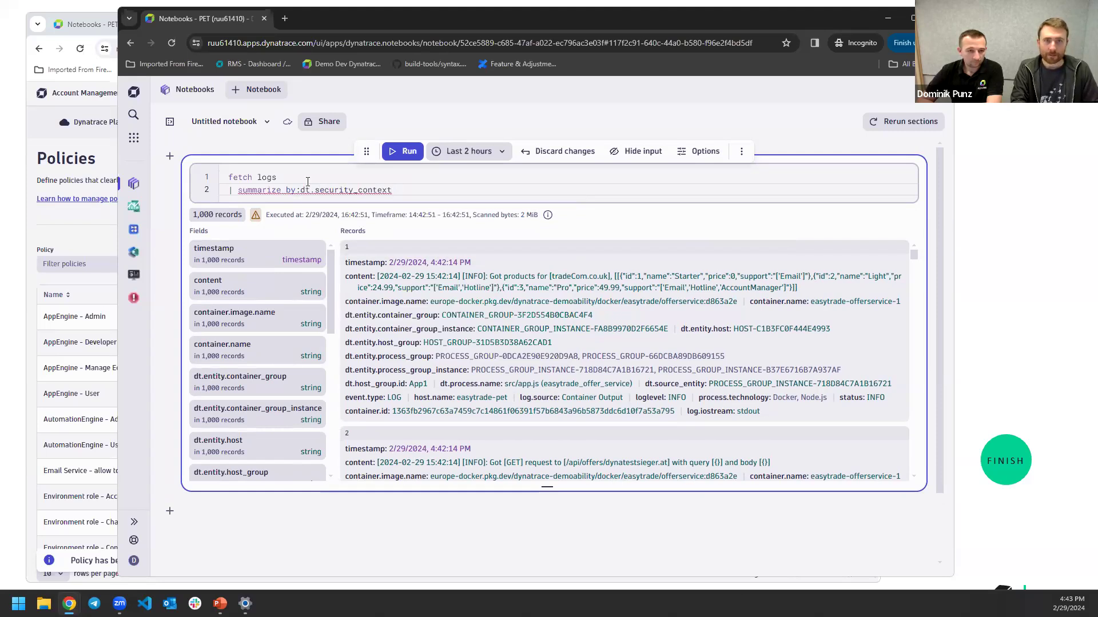
pyautogui.write(', c')
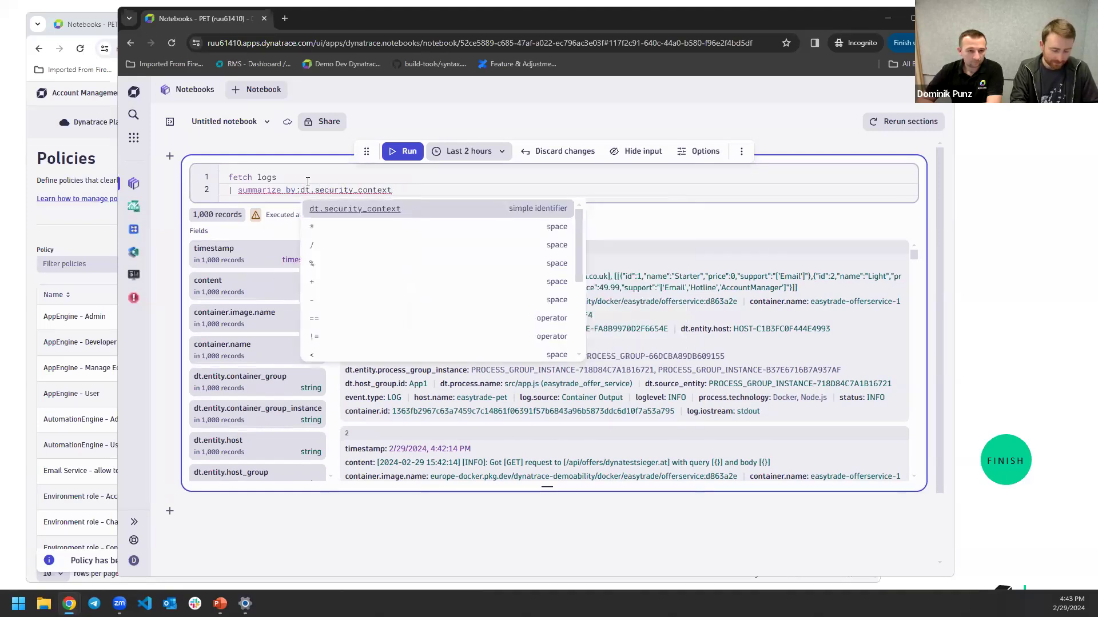
pyautogui.write('ount()')
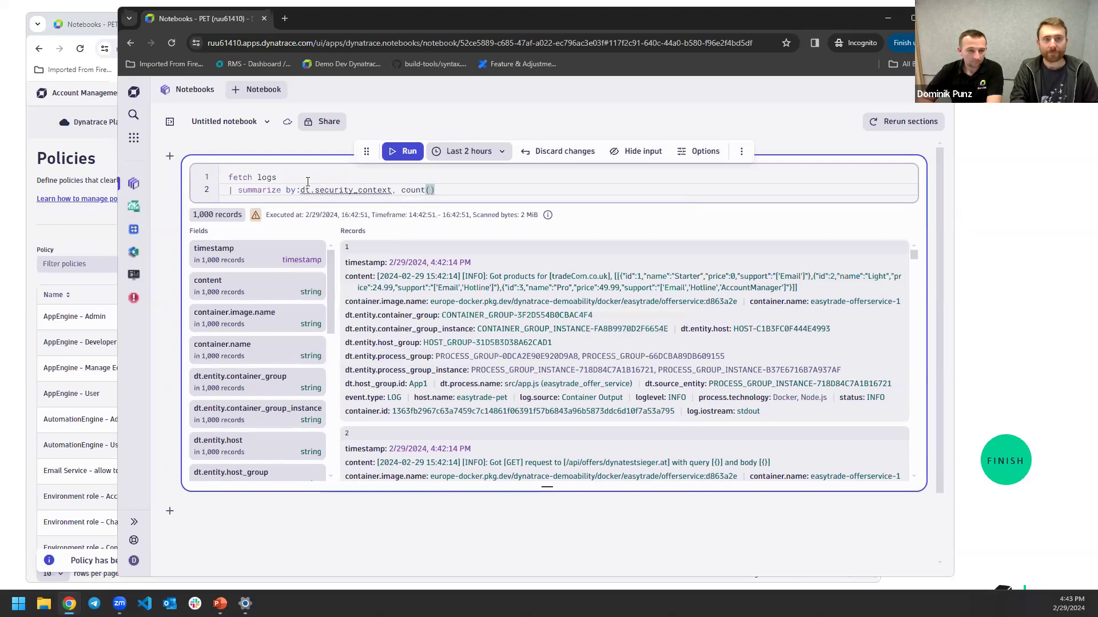
pyautogui.hotkey('ctrl', 'Return')
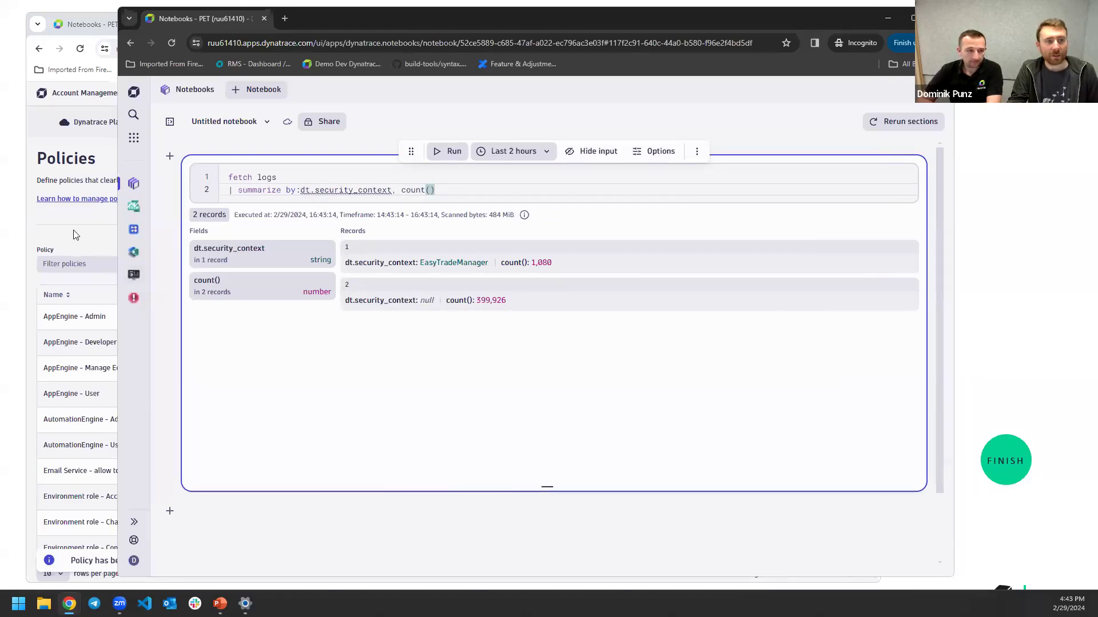
# Filter the account policies by "easy" and open the Storage Access for EasyTrade Development Team policy for editing
pyautogui.click(69, 263)
pyautogui.click(102, 259)
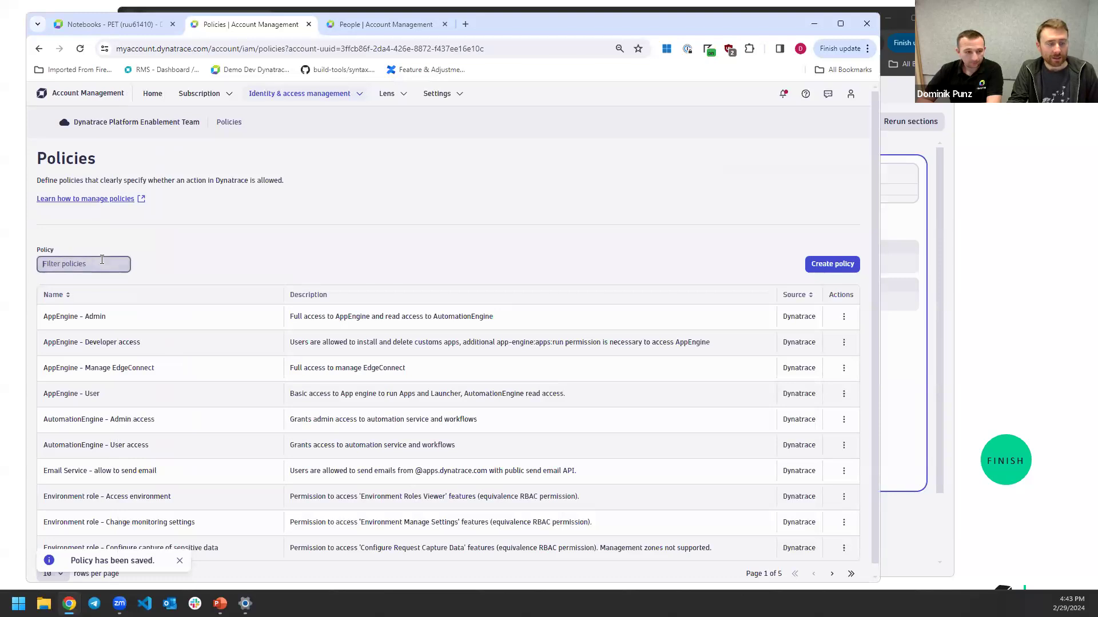
pyautogui.write('easy')
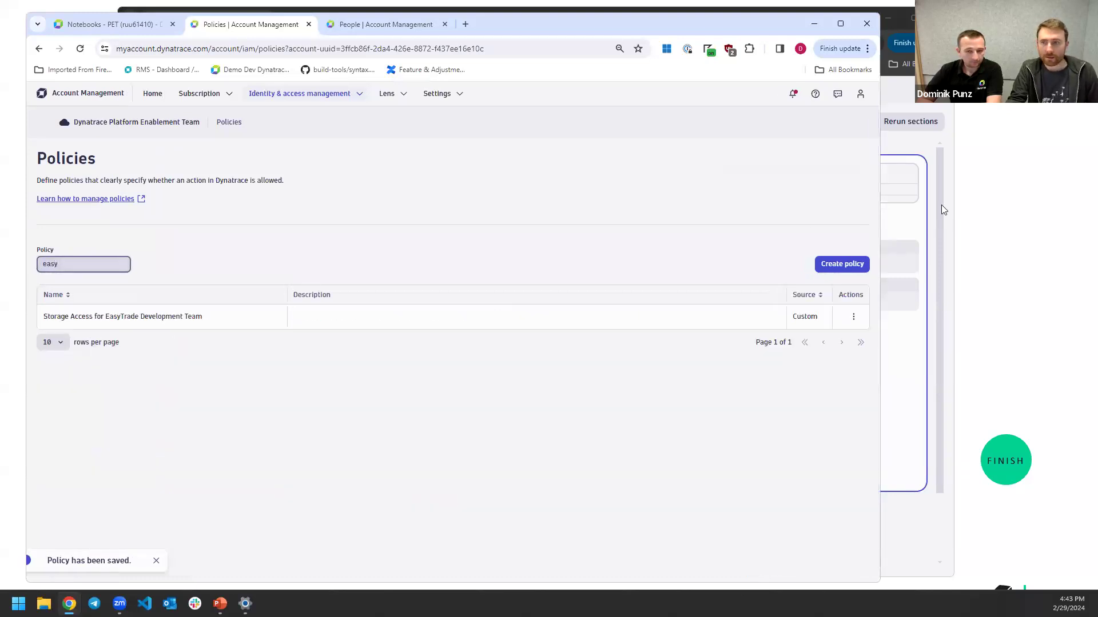
pyautogui.click(853, 316)
pyautogui.click(843, 336)
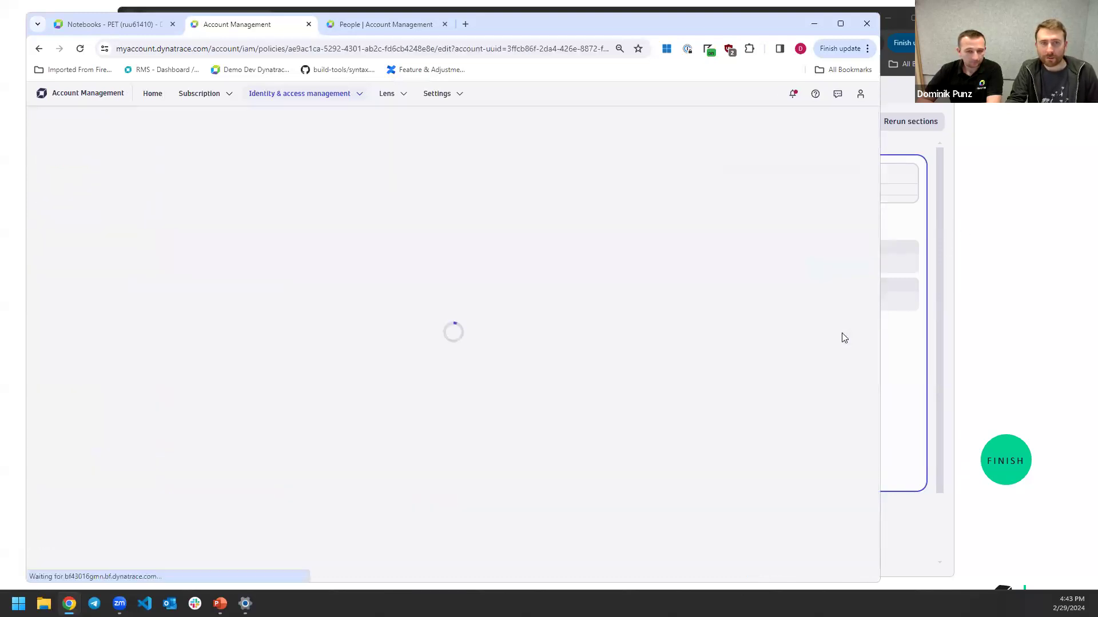
# Extend the storage:logs:read statement with a WHERE storage:dt.security_context IN ( ) condition on new lines, closed by a semicolon
pyautogui.click(457, 400)
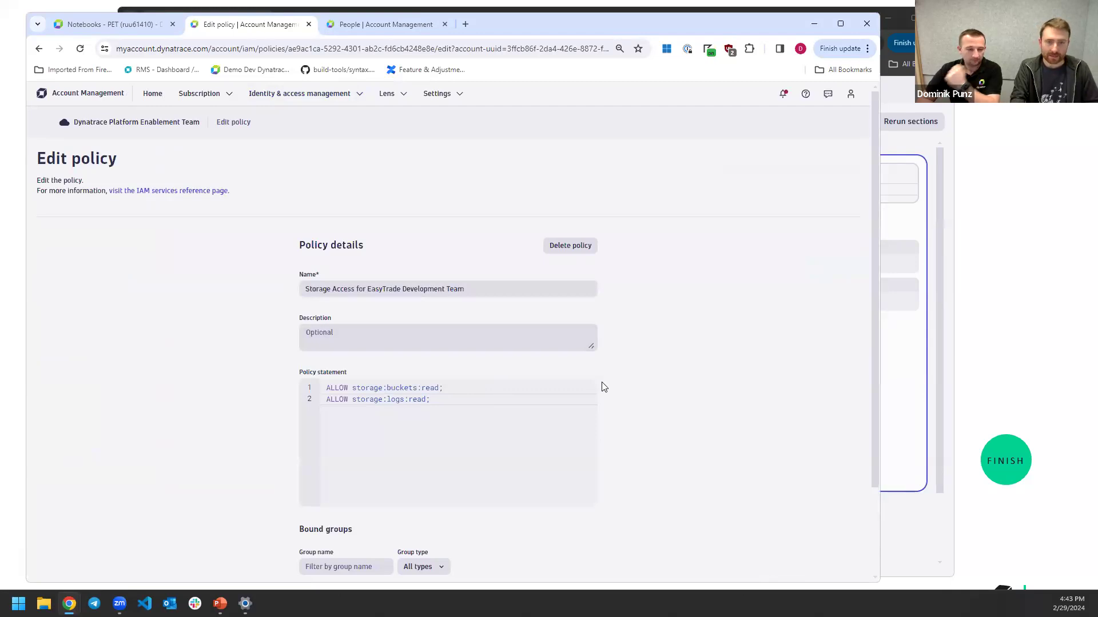
pyautogui.press('BackSpace')
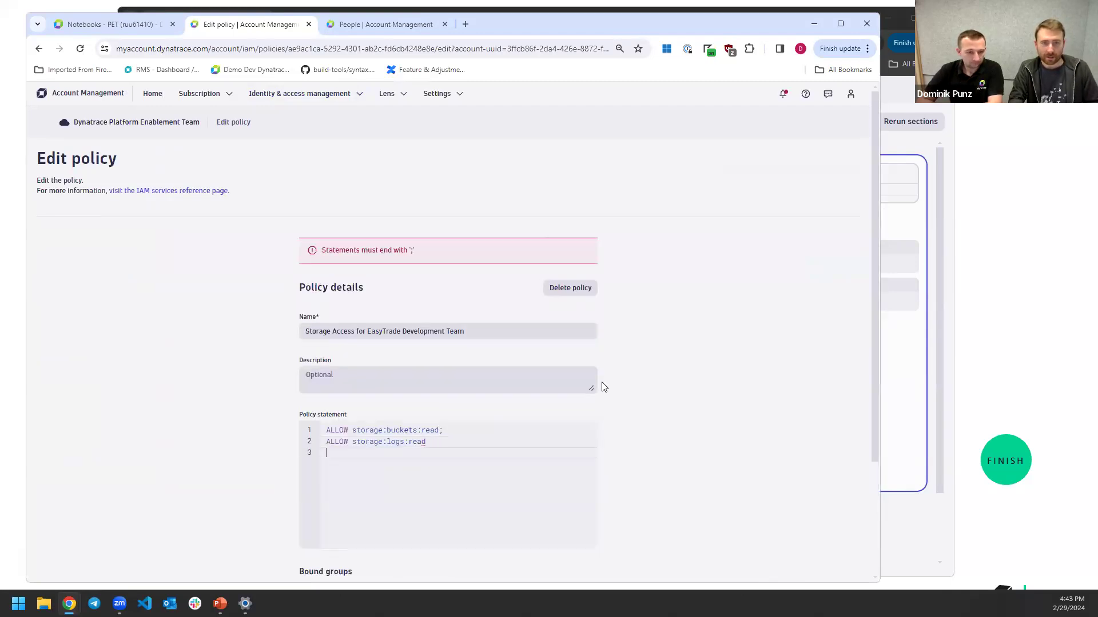
pyautogui.write('WHERE ')
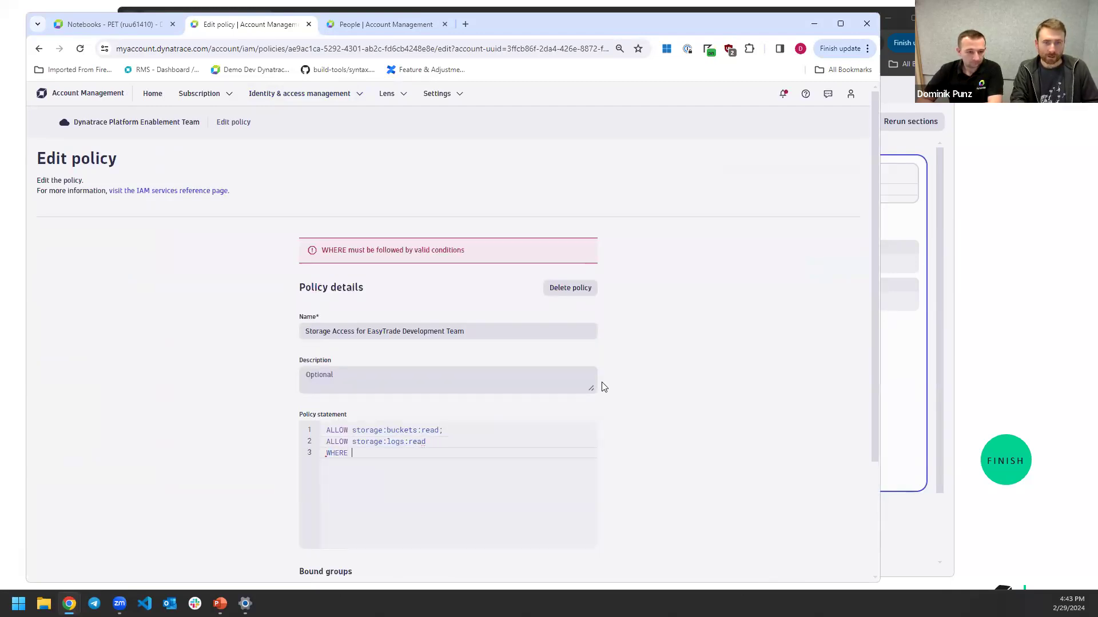
pyautogui.write('stora')
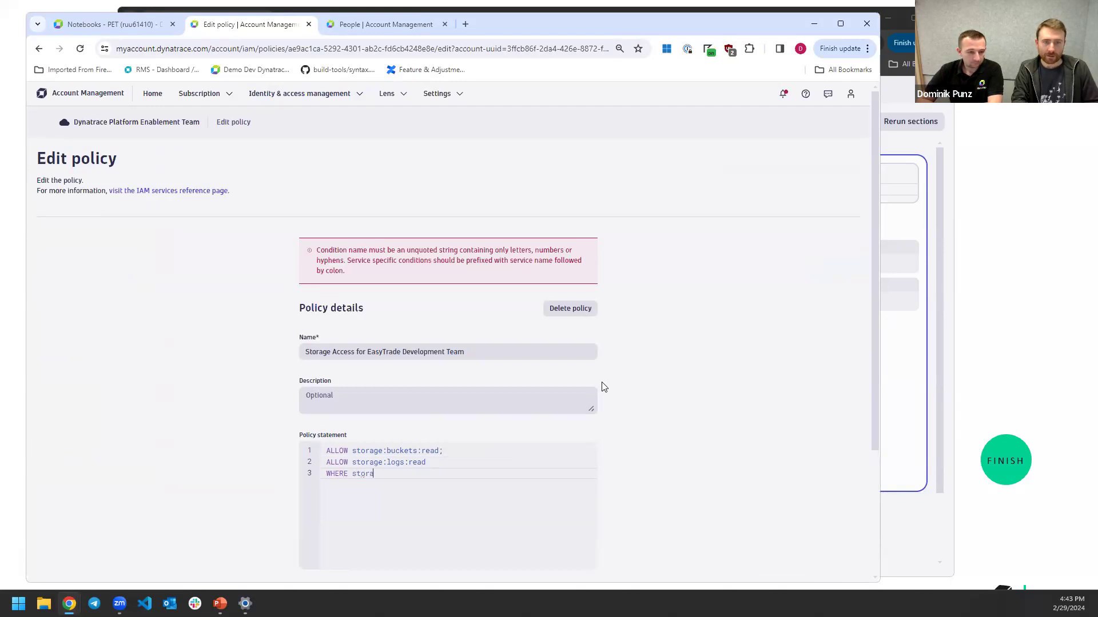
pyautogui.write('ge:dt.ser')
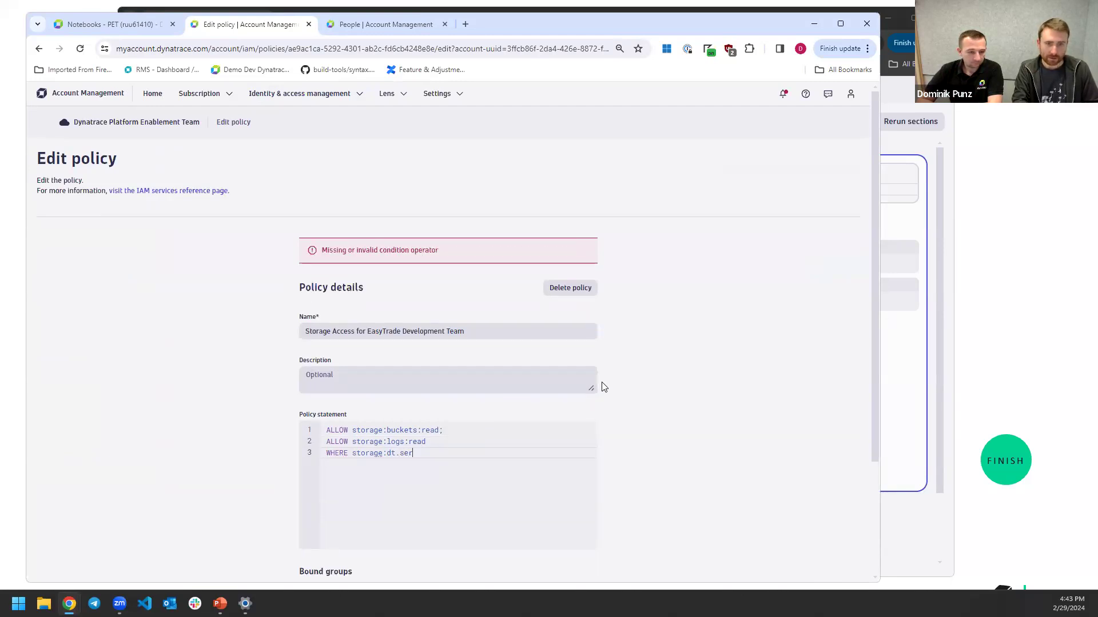
pyautogui.press('BackSpace')
pyautogui.write('c')
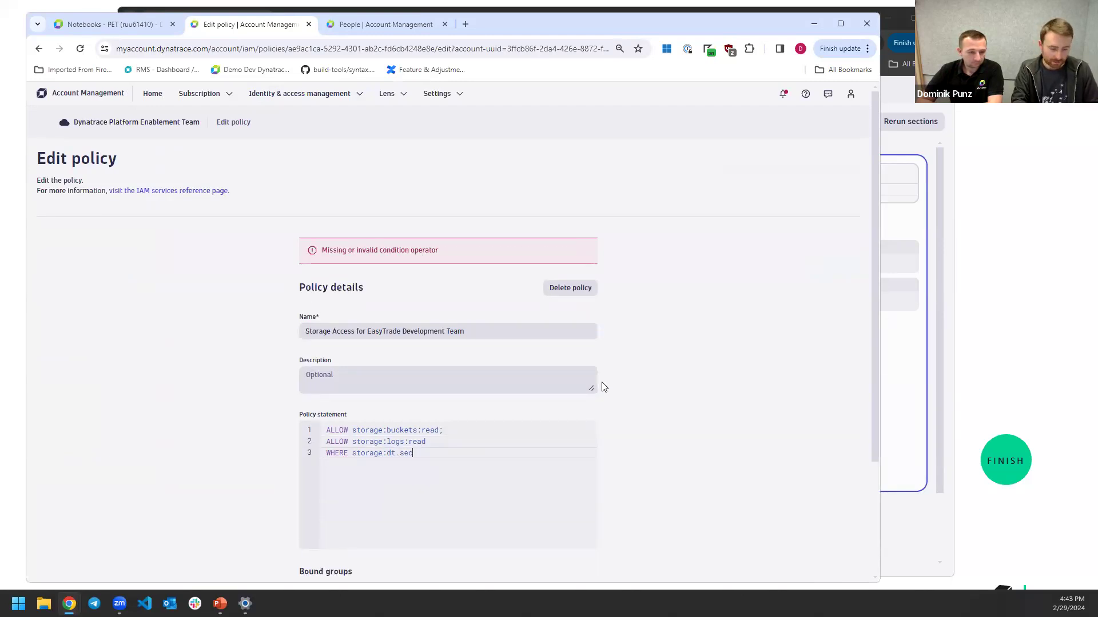
pyautogui.write('urity_cont')
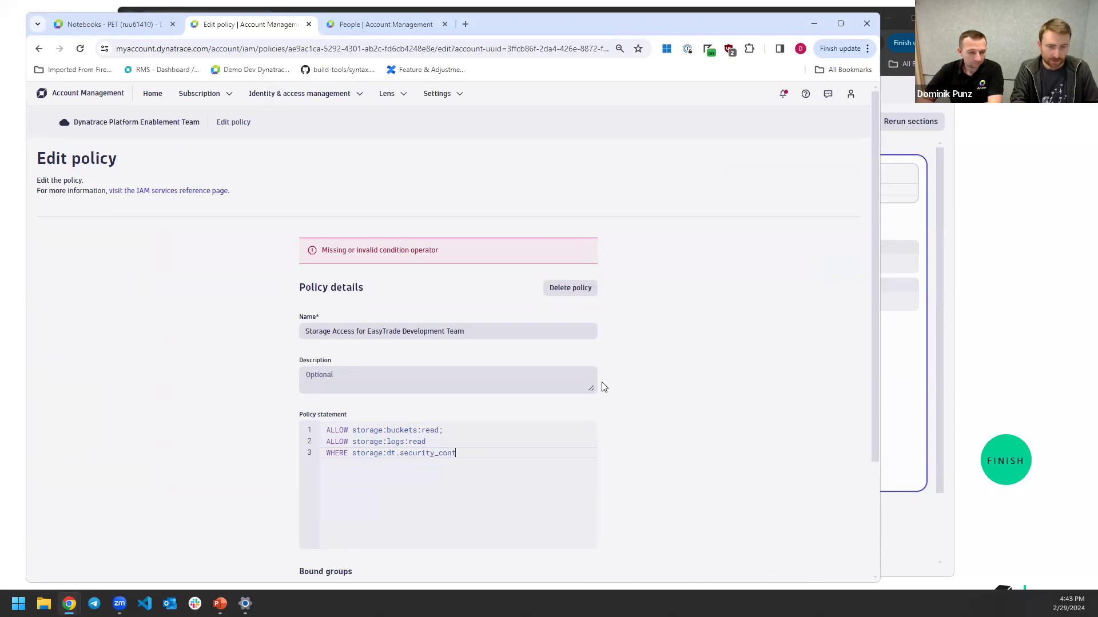
pyautogui.write('ext IN (')
pyautogui.press('Return')
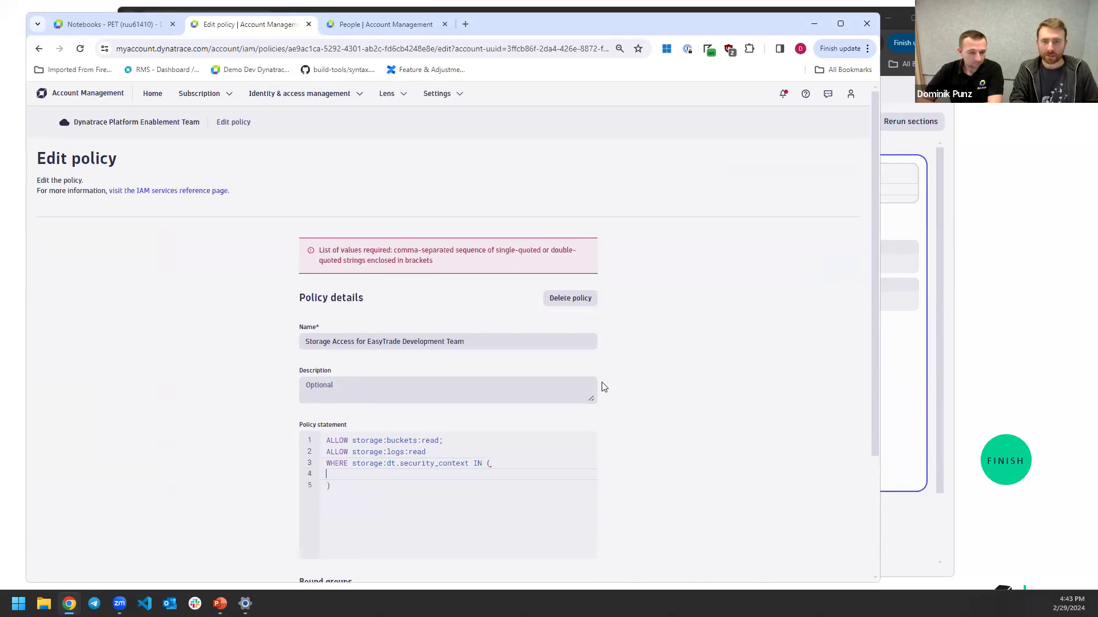
pyautogui.press('Down')
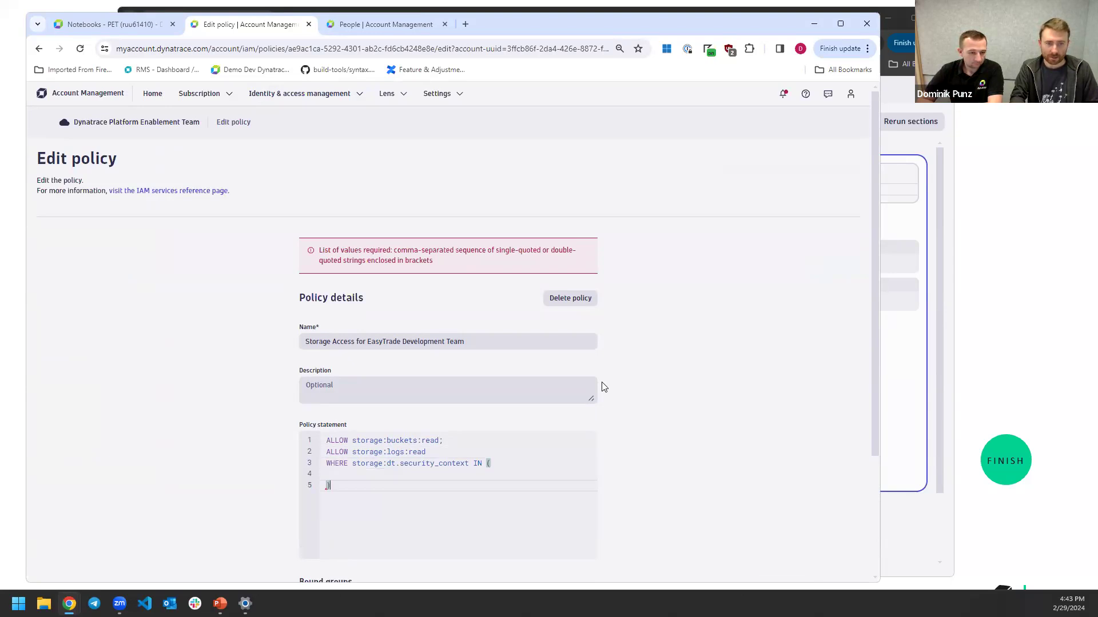
pyautogui.press('End')
pyautogui.write(';')
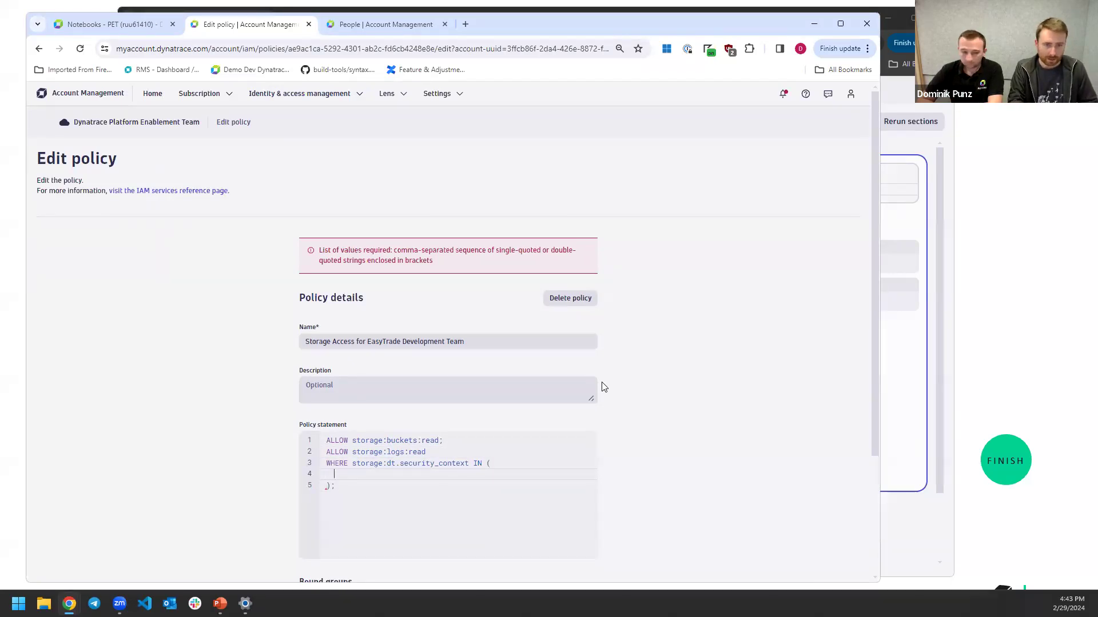
# Enter "EasyTradeManager" as the allowed value inside the security context condition and save the policy
pyautogui.press('Tab')
pyautogui.write('"')
pyautogui.write('EasyTra')
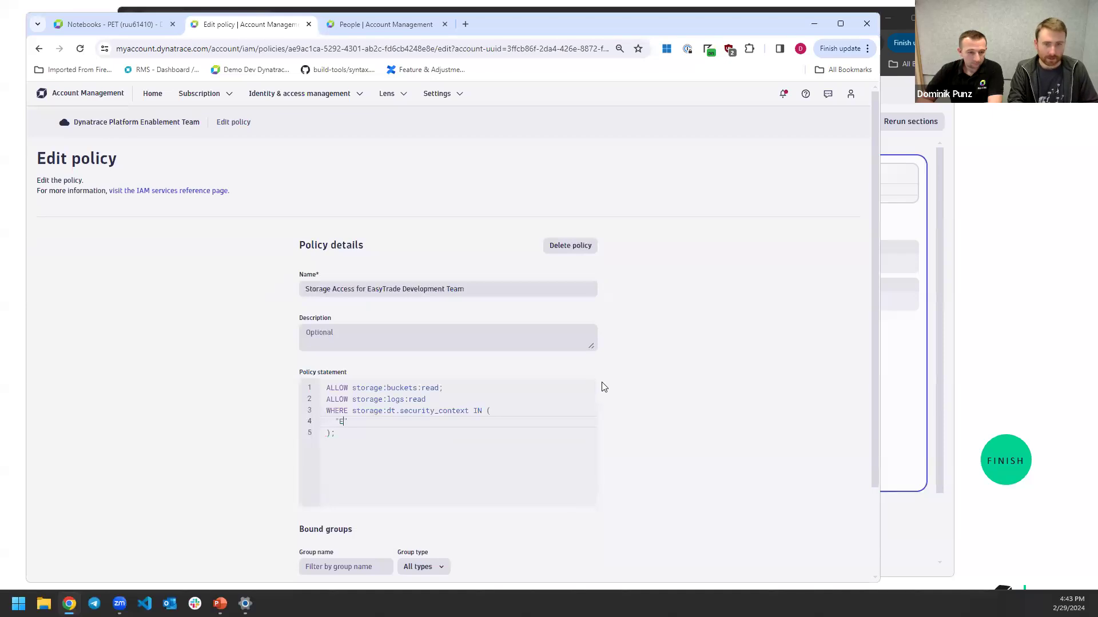
pyautogui.write('de;')
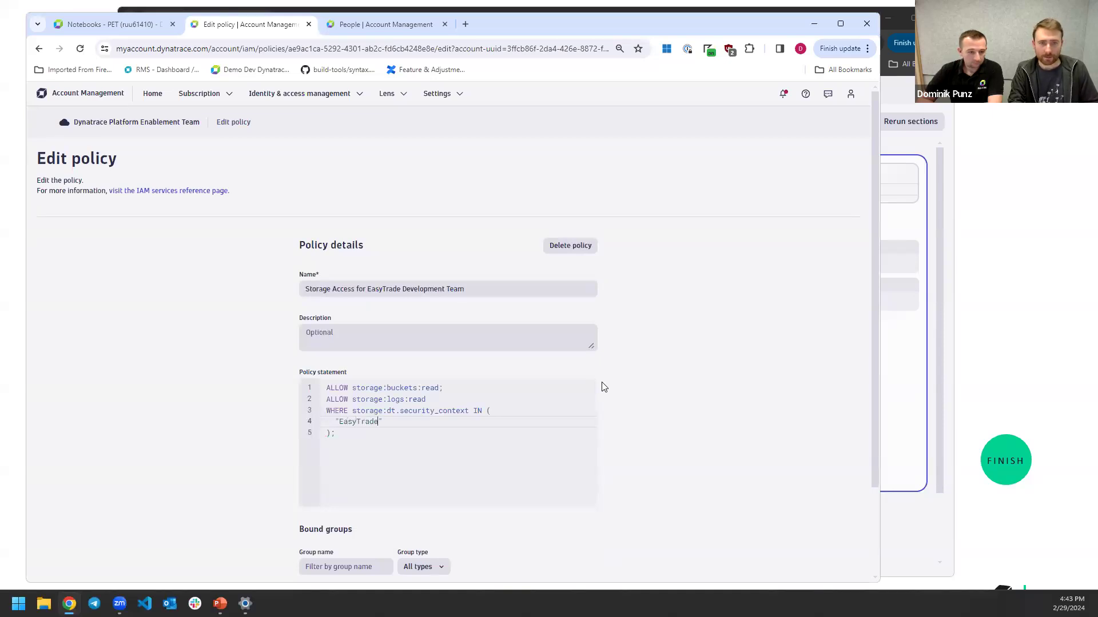
pyautogui.press('BackSpace')
pyautogui.write('Manager')
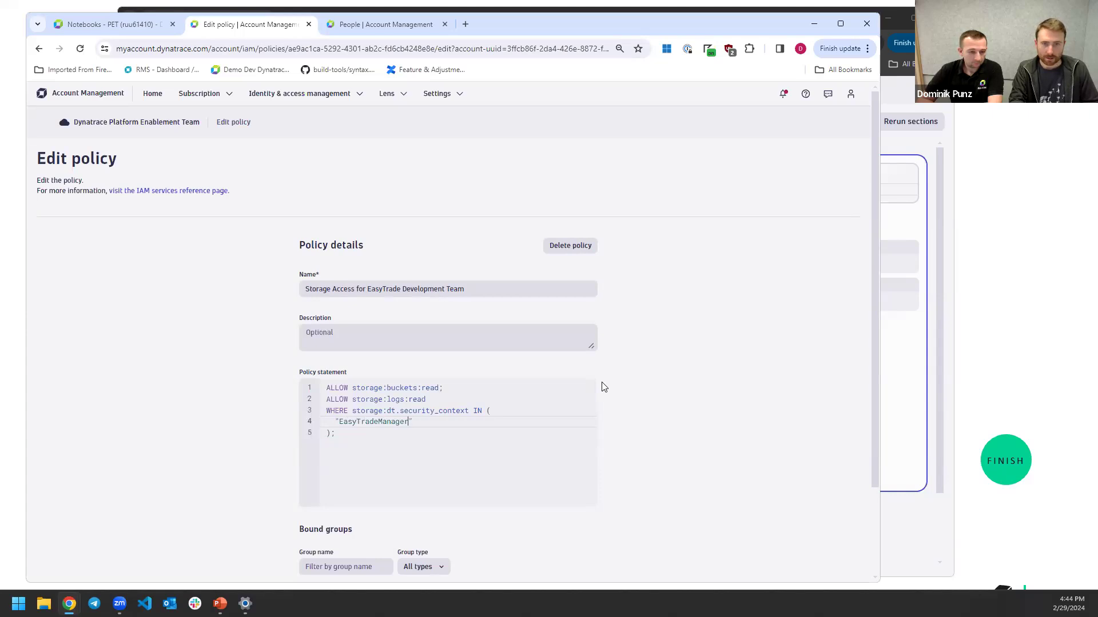
pyautogui.press('Down')
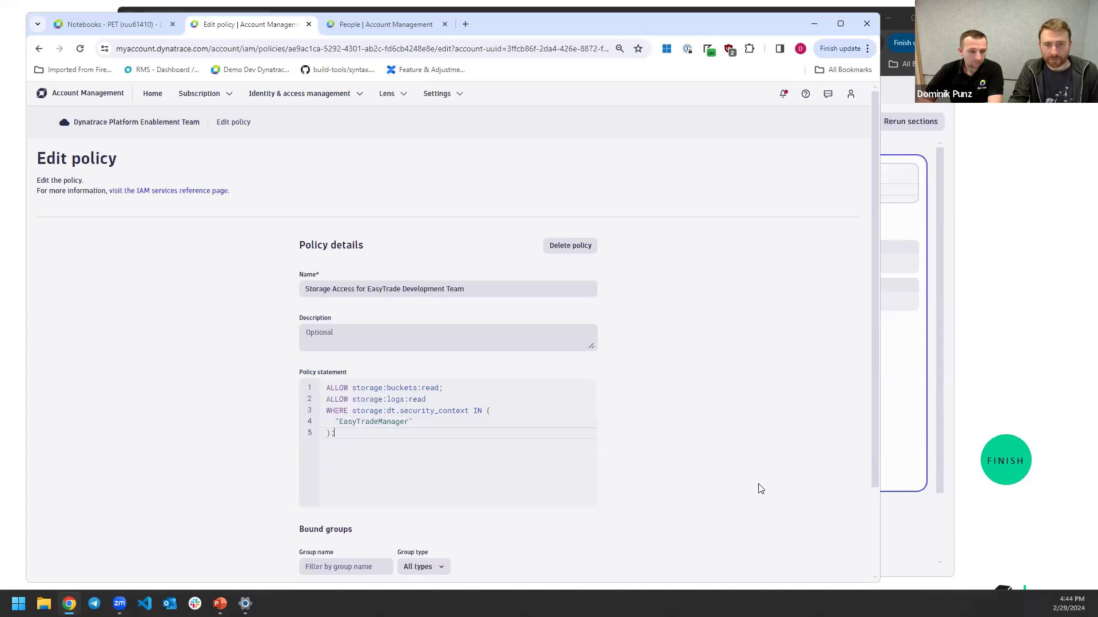
pyautogui.scroll(-2, 602, 486)
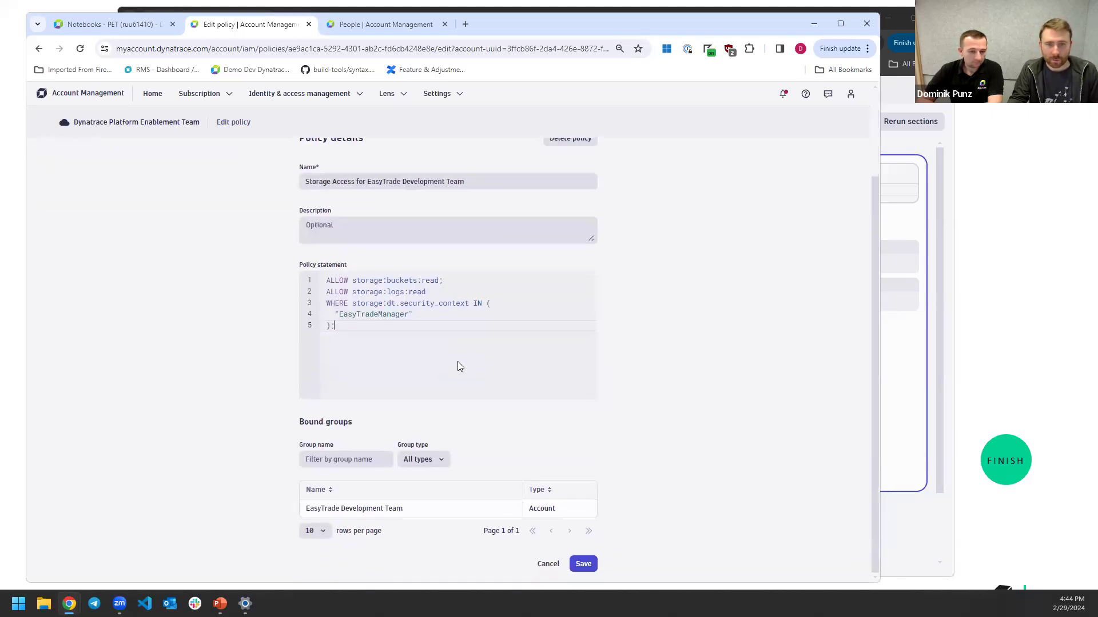
pyautogui.click(584, 564)
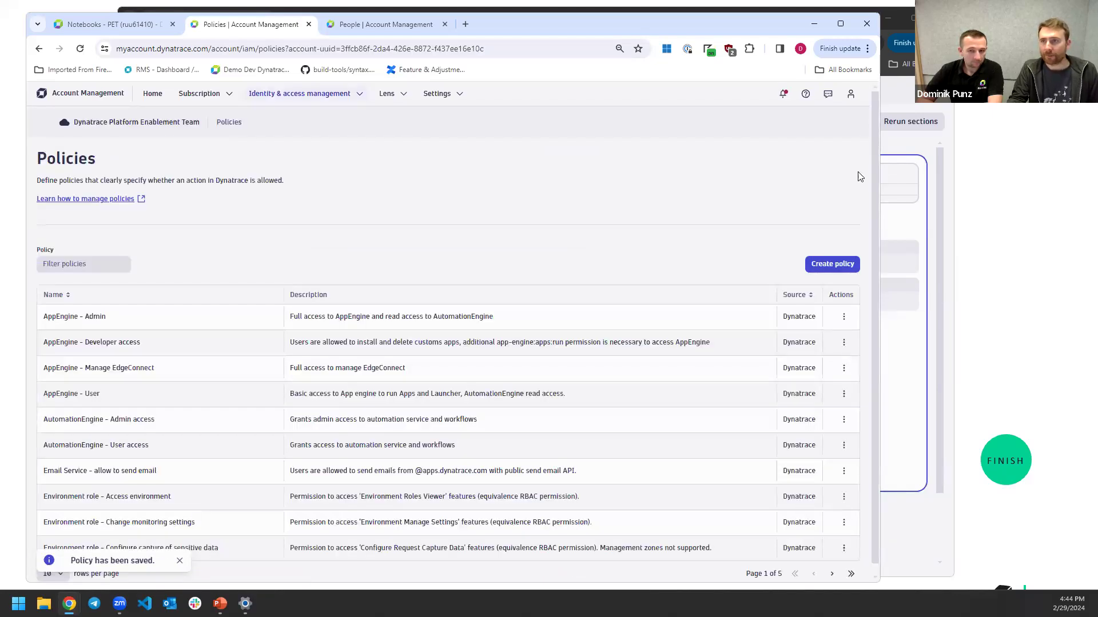
# Rerun the log count by security context in the test user's notebook to check the restricted access
pyautogui.click(906, 83)
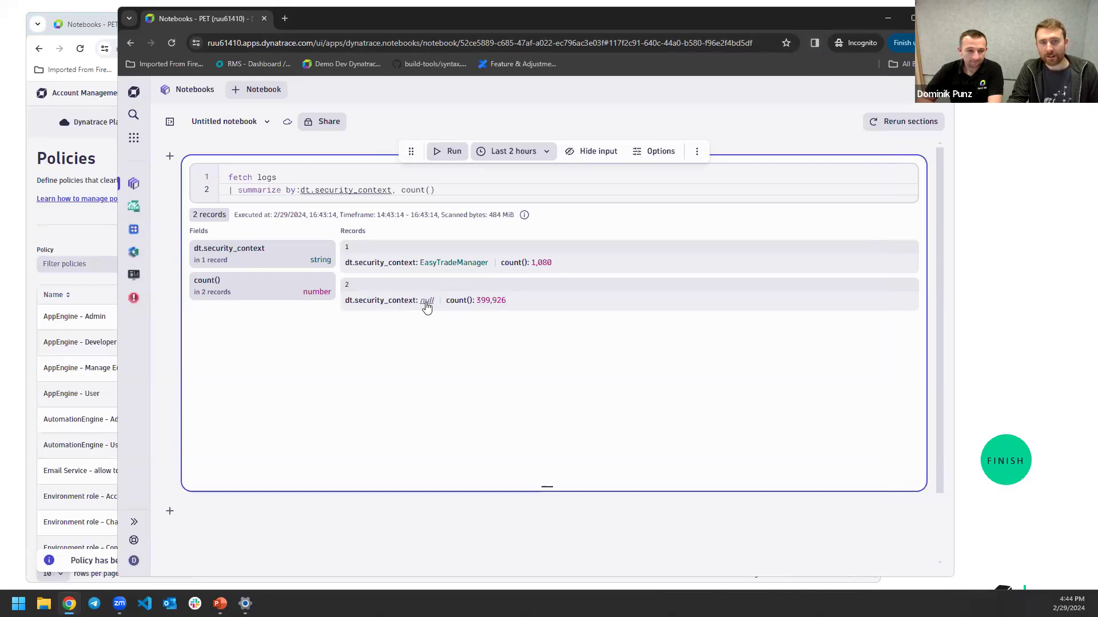
pyautogui.click(455, 152)
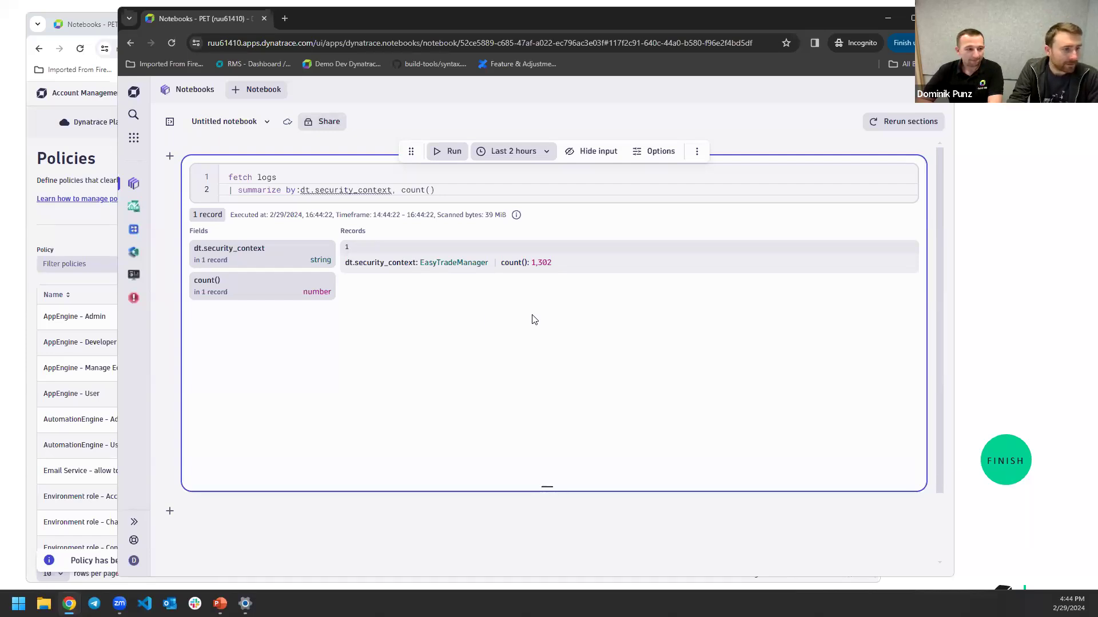
# Switch to the PowerPoint slide show, advance to the Q&A slide, and return to the test user's notebook
pyautogui.hotkey('alt', 'Tab')
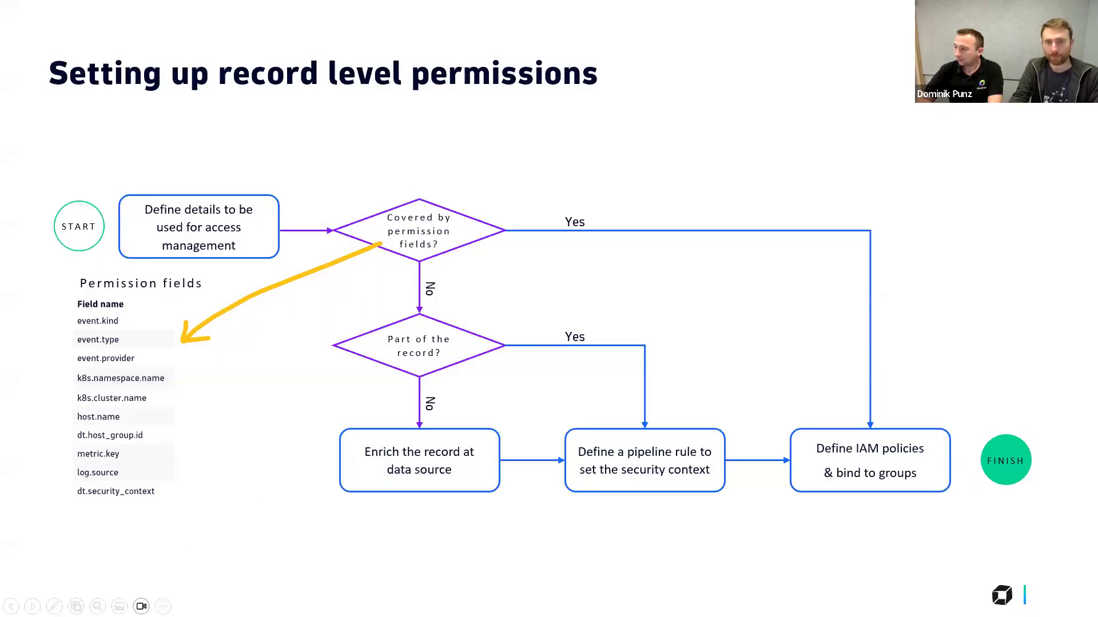
pyautogui.click(1043, 517)
pyautogui.click(1043, 517)
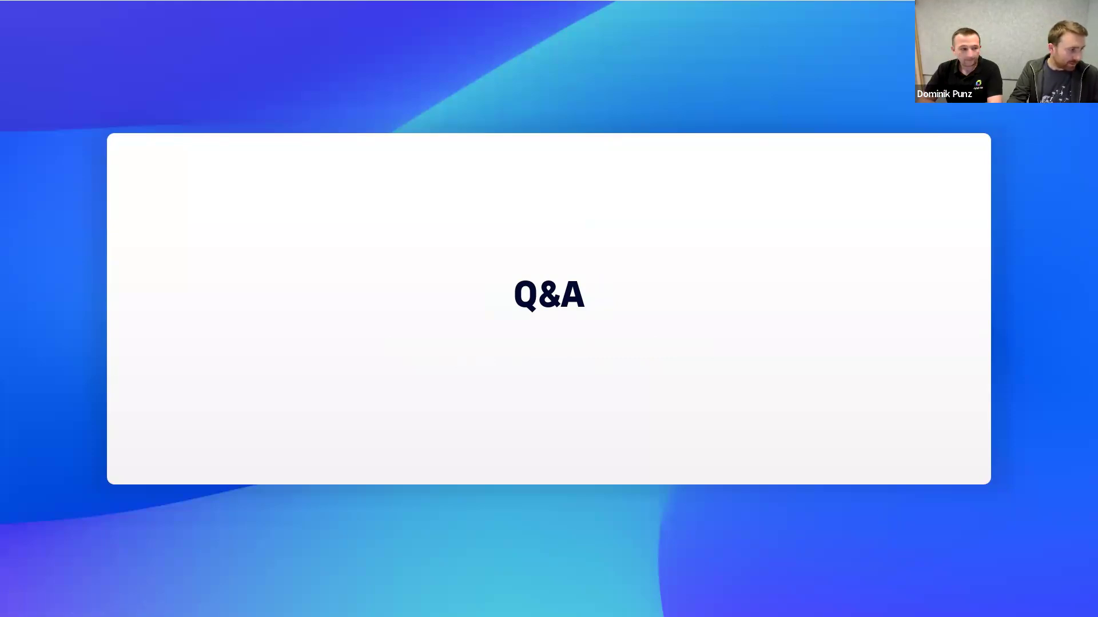
pyautogui.hotkey('alt', 'Tab')
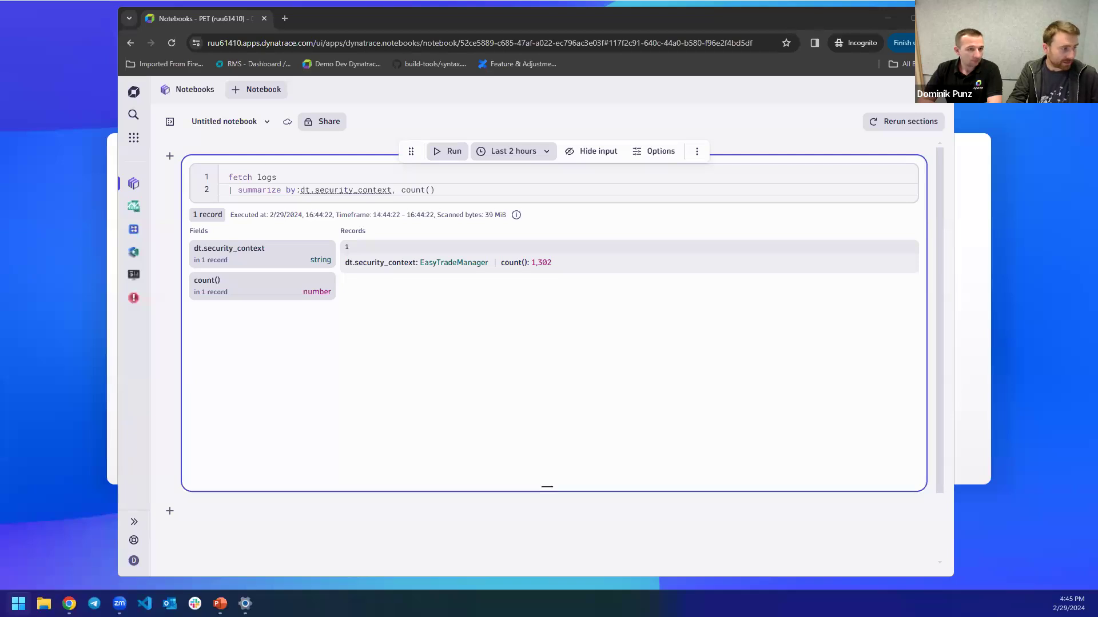
# Switch to the admin browser window and show the details of the custom_offer_service_logs_7d bucket in Storage Management
pyautogui.hotkey('alt', 'Tab')
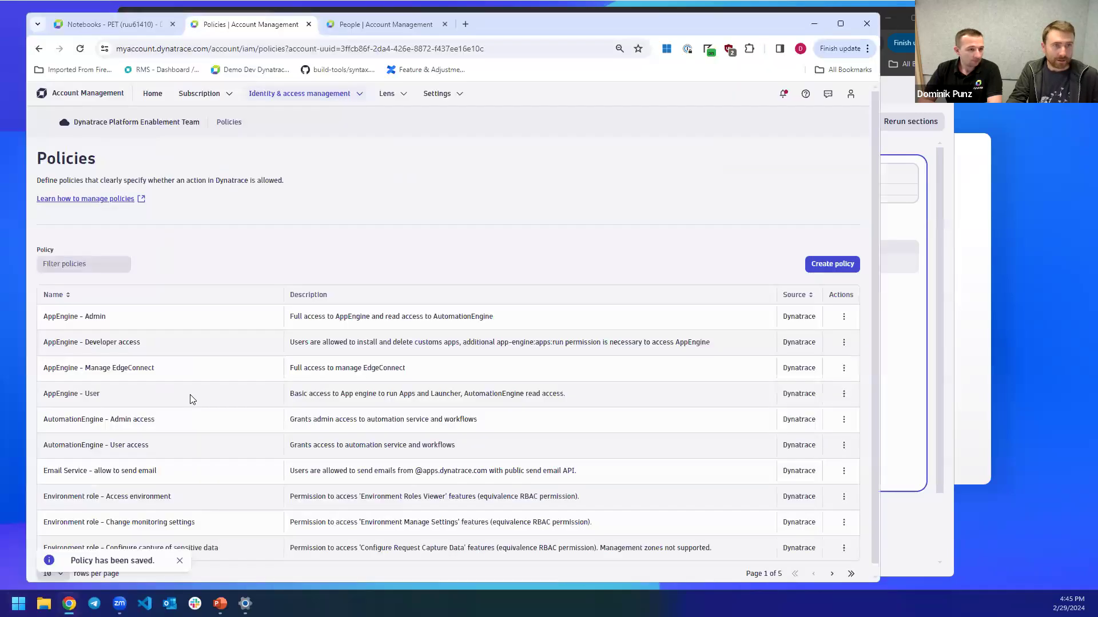
pyautogui.click(136, 20)
pyautogui.click(42, 213)
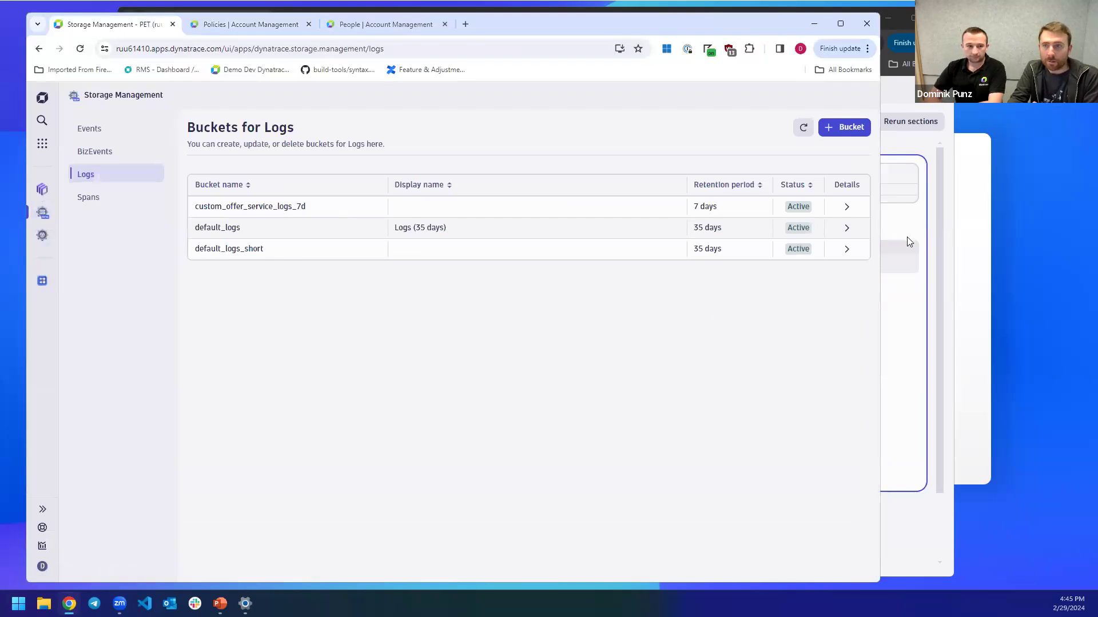
pyautogui.click(847, 207)
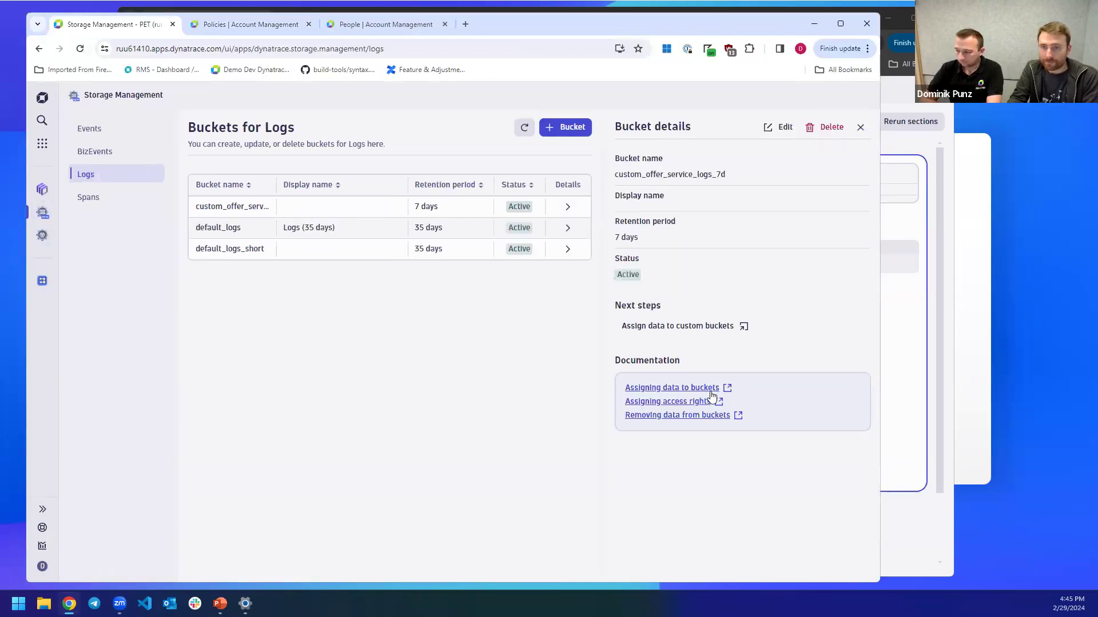
# Review the deletion confirmation for the custom_offer_service_logs_7d bucket, cancel it, and return to the PowerPoint Q&A slide
pyautogui.click(824, 127)
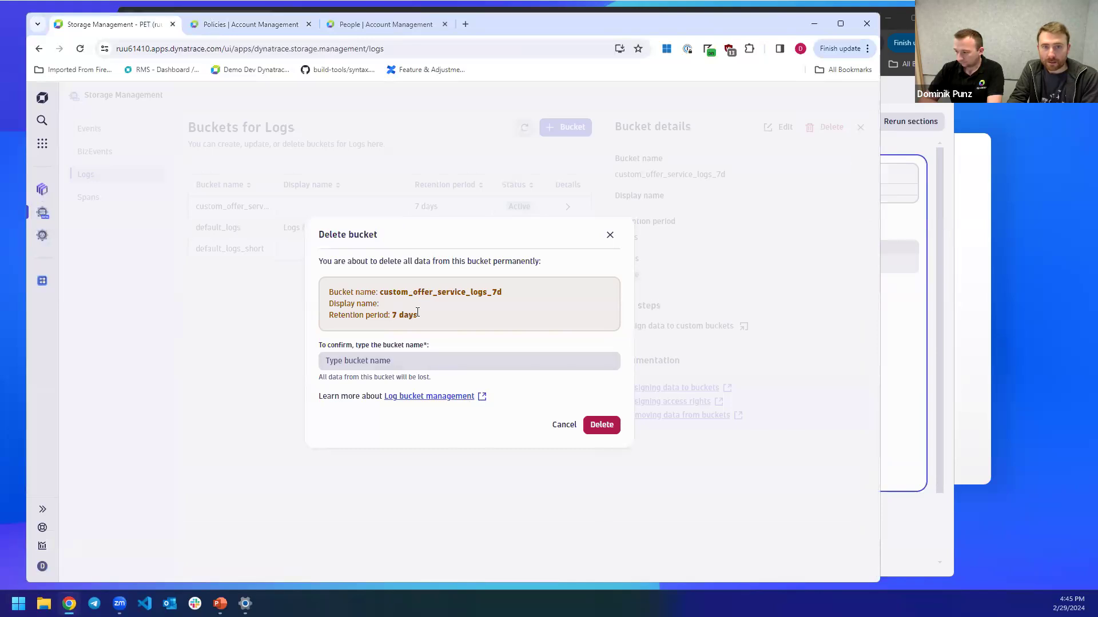
pyautogui.moveTo(379, 292); pyautogui.dragTo(527, 294)
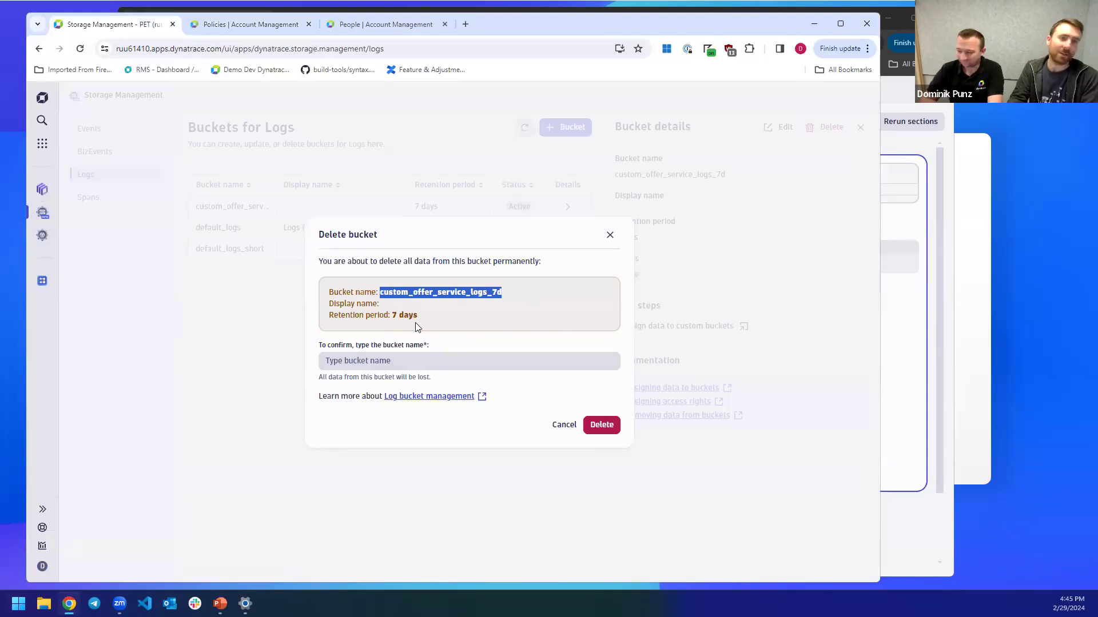
pyautogui.click(562, 426)
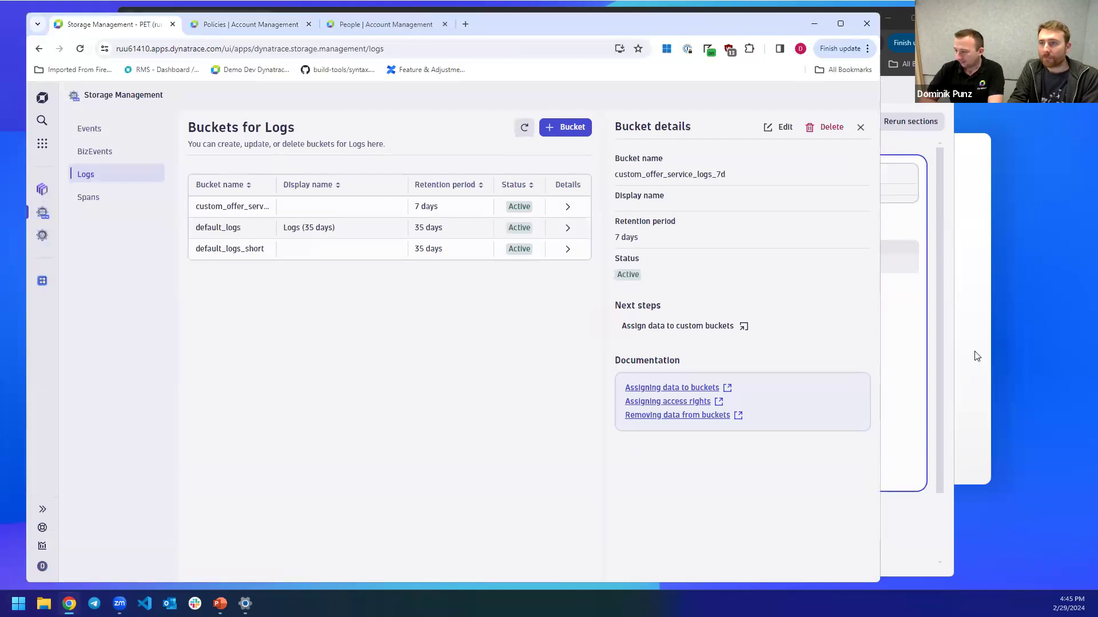
pyautogui.click(988, 359)
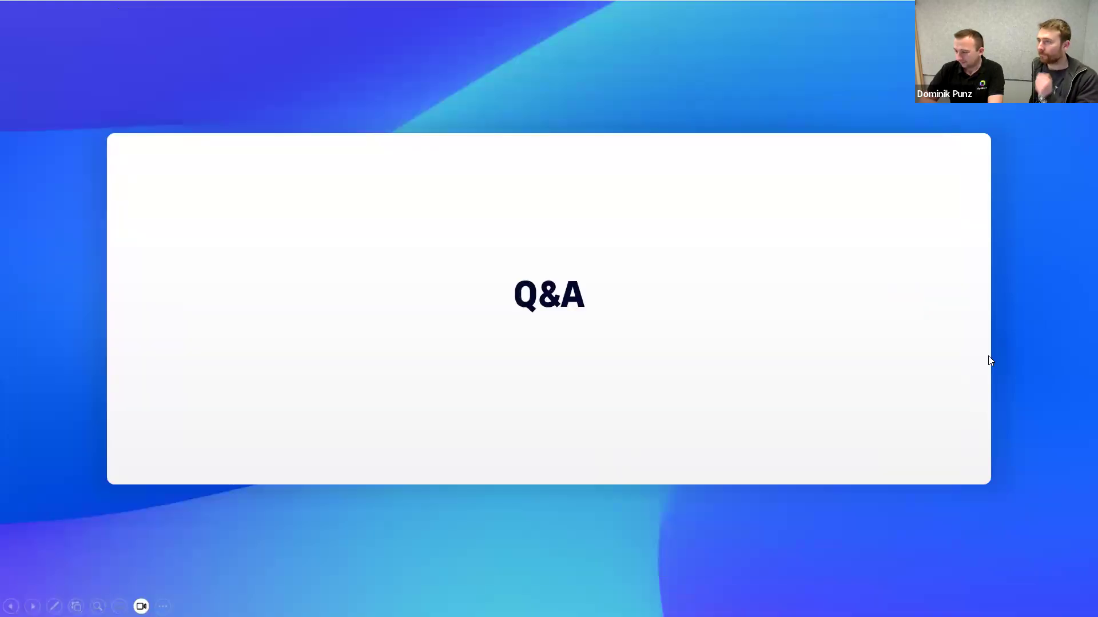